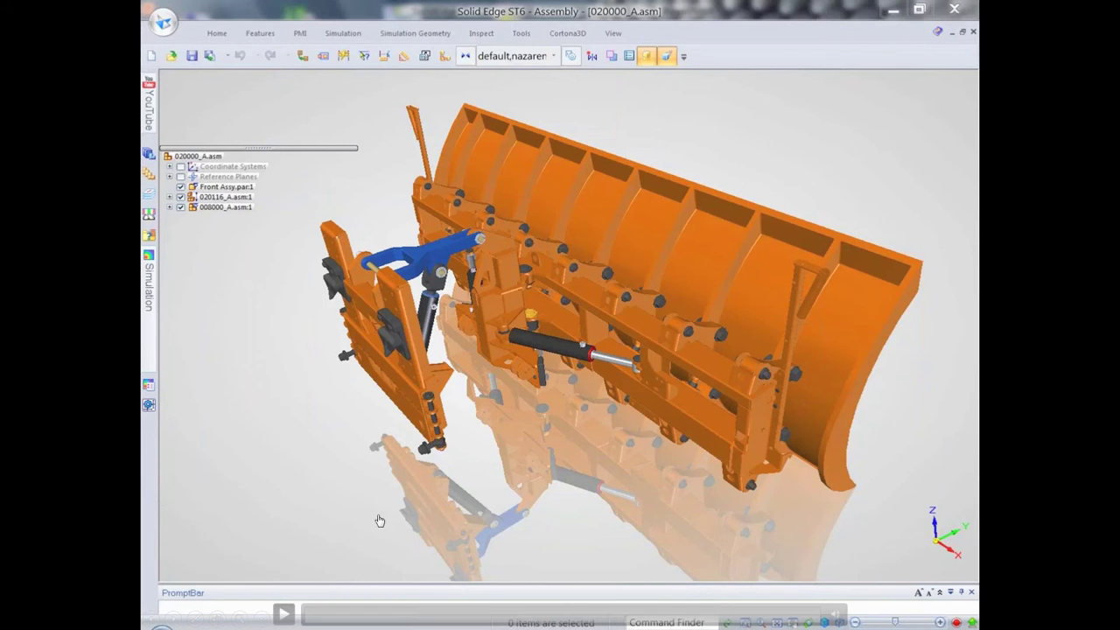
- Play the demo and rotate the plow assembly for a close view of the front lift linkage
{"action": "left_click", "coordinate": [283, 614]}
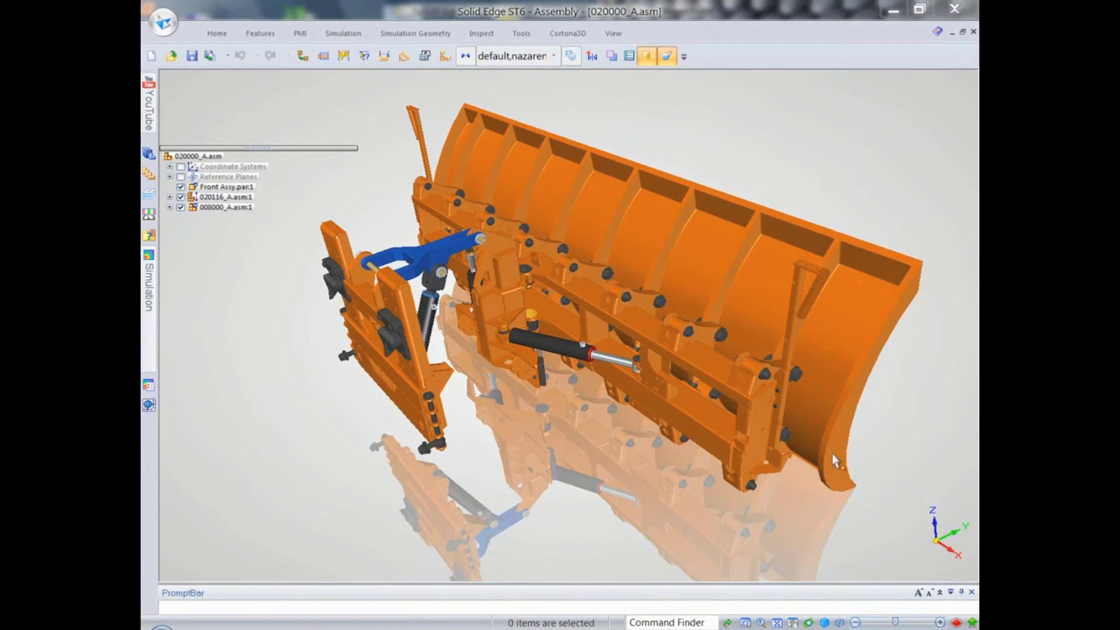
{"action": "middle_click_drag", "start_coordinate": [863, 467], "coordinate": [806, 118]}
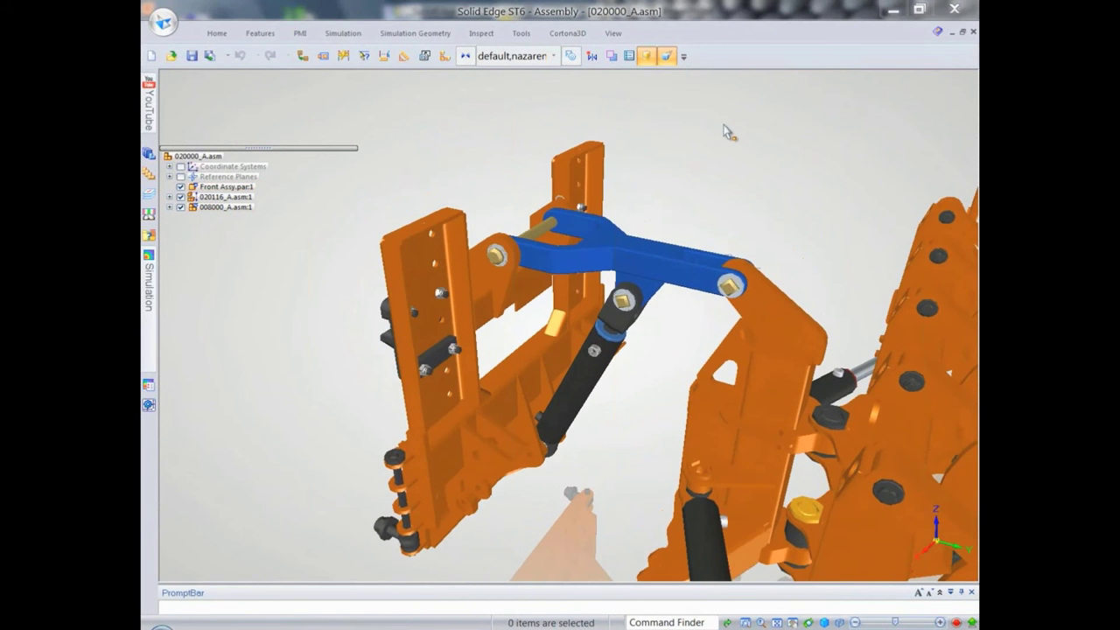
- Open subassembly 008000_A.asm:1 from PathFinder in its own window
{"action": "left_click", "coordinate": [222, 208]}
{"action": "right_click", "coordinate": [222, 210]}
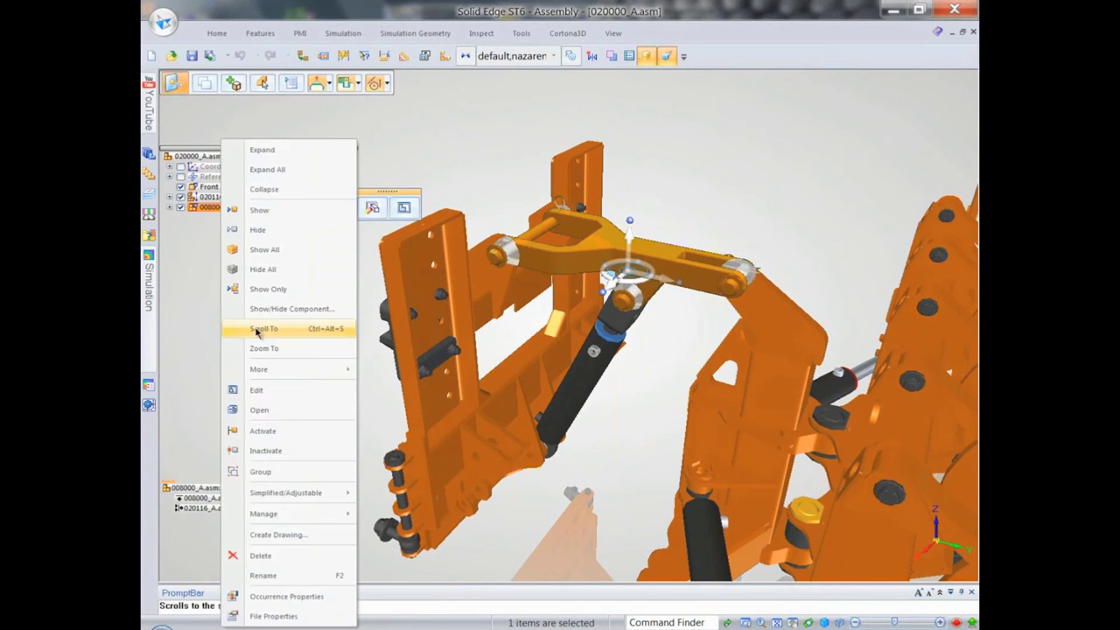
{"action": "left_click", "coordinate": [254, 390]}
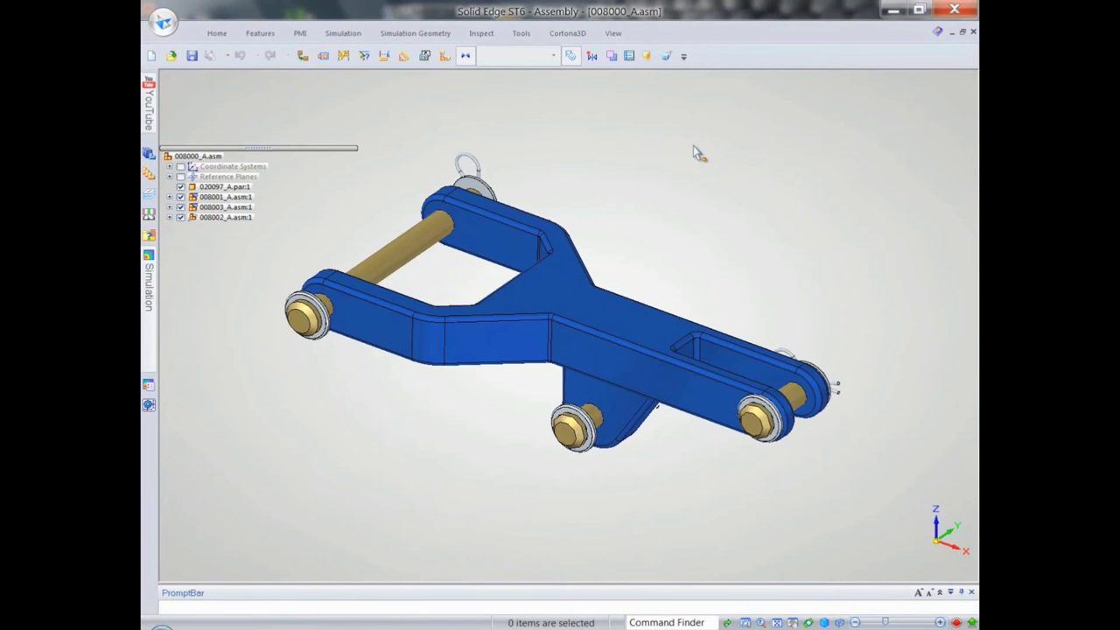
- Apply the 00-Simulation configuration and start editing bracket 020097_A.par in place
{"action": "left_click", "coordinate": [513, 58]}
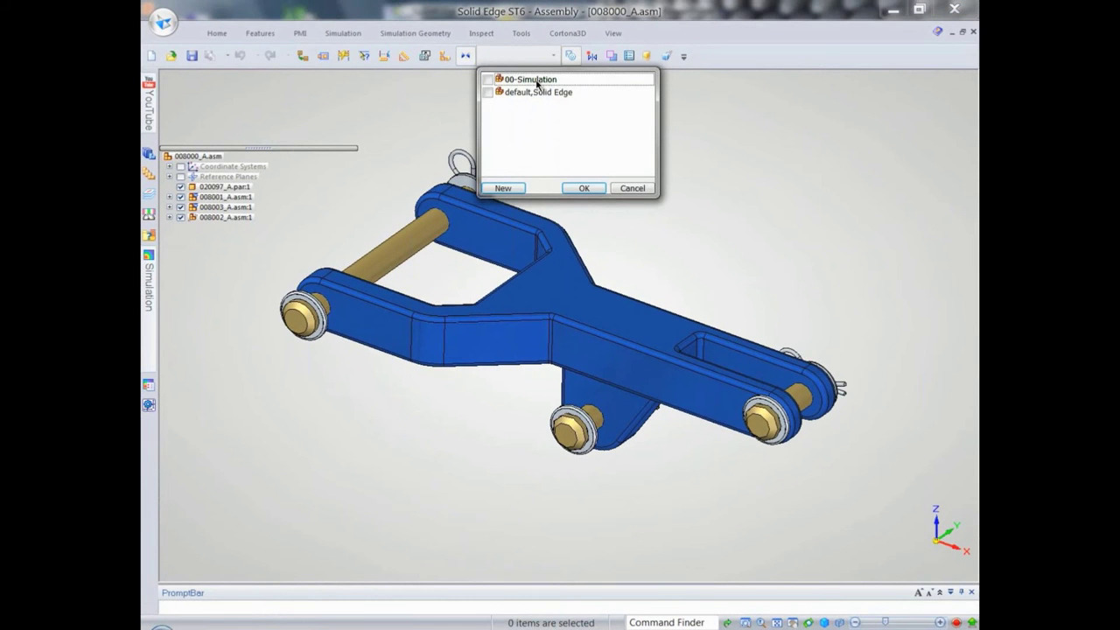
{"action": "left_click", "coordinate": [537, 80]}
{"action": "left_click", "coordinate": [584, 188]}
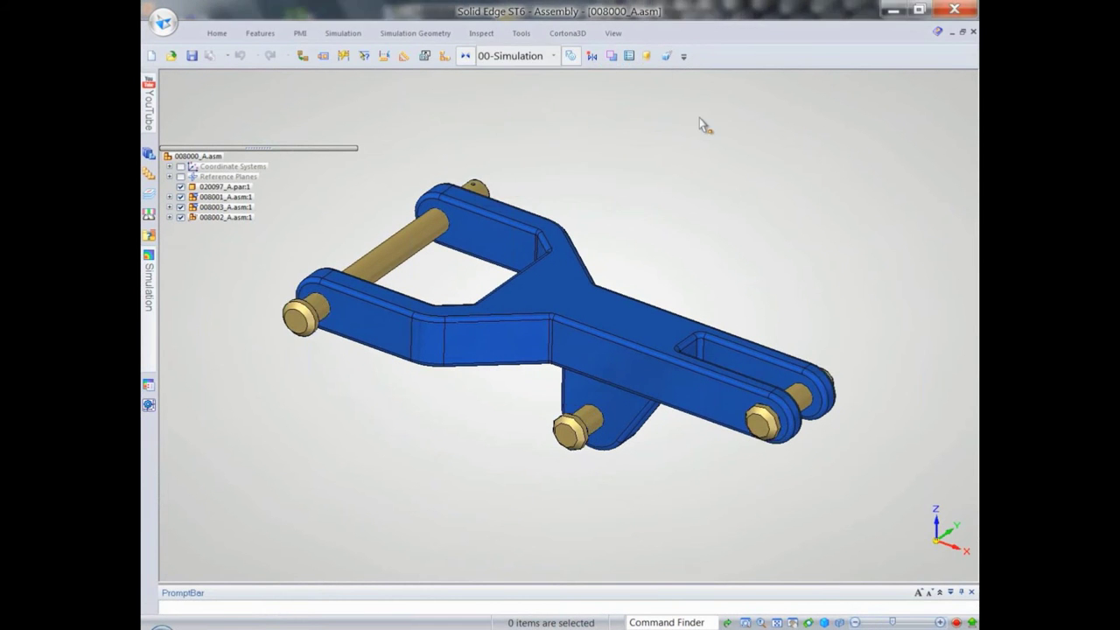
{"action": "left_click", "coordinate": [567, 245]}
{"action": "left_click", "coordinate": [674, 201]}
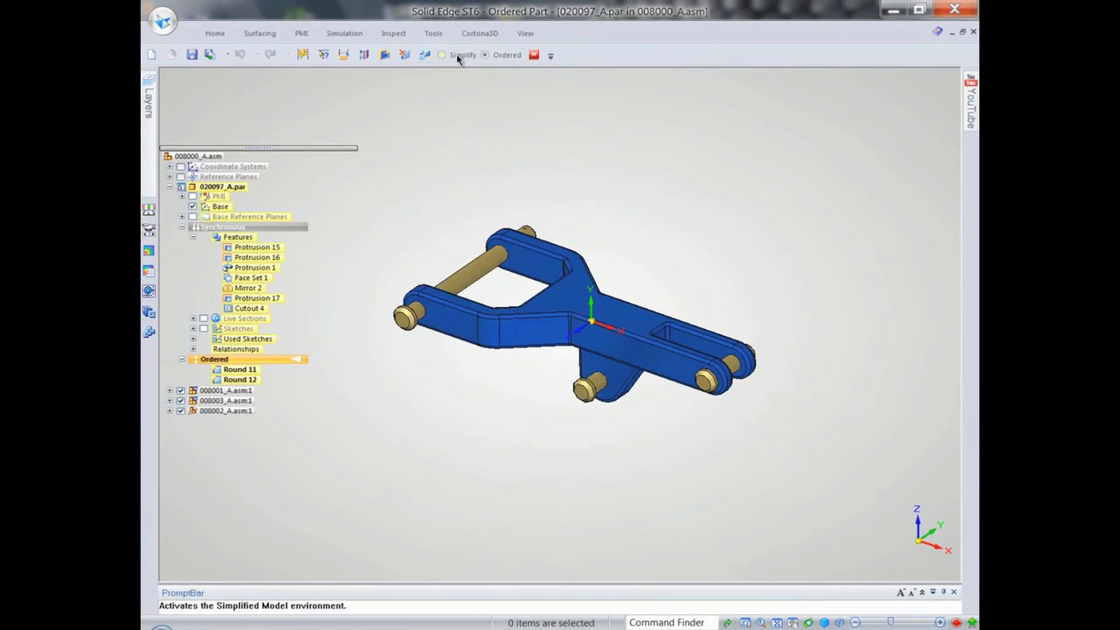
- Delete the Round 12 rounds from the simplified bracket, selecting by feature
{"action": "left_click", "coordinate": [456, 55]}
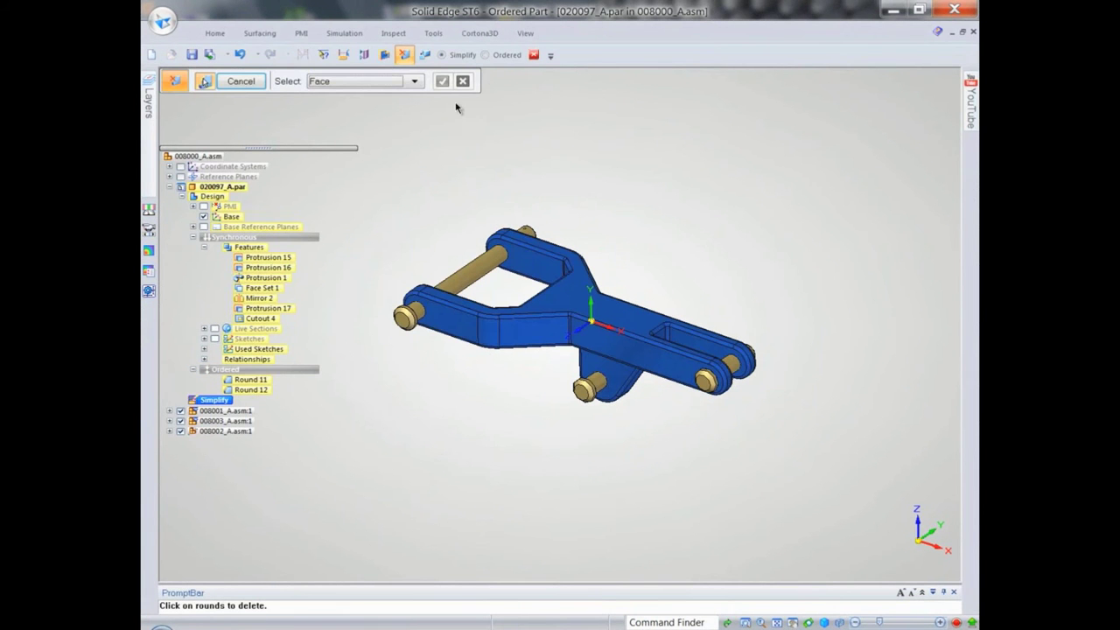
{"action": "left_click", "coordinate": [414, 81]}
{"action": "left_click", "coordinate": [368, 104]}
{"action": "left_click", "coordinate": [573, 287]}
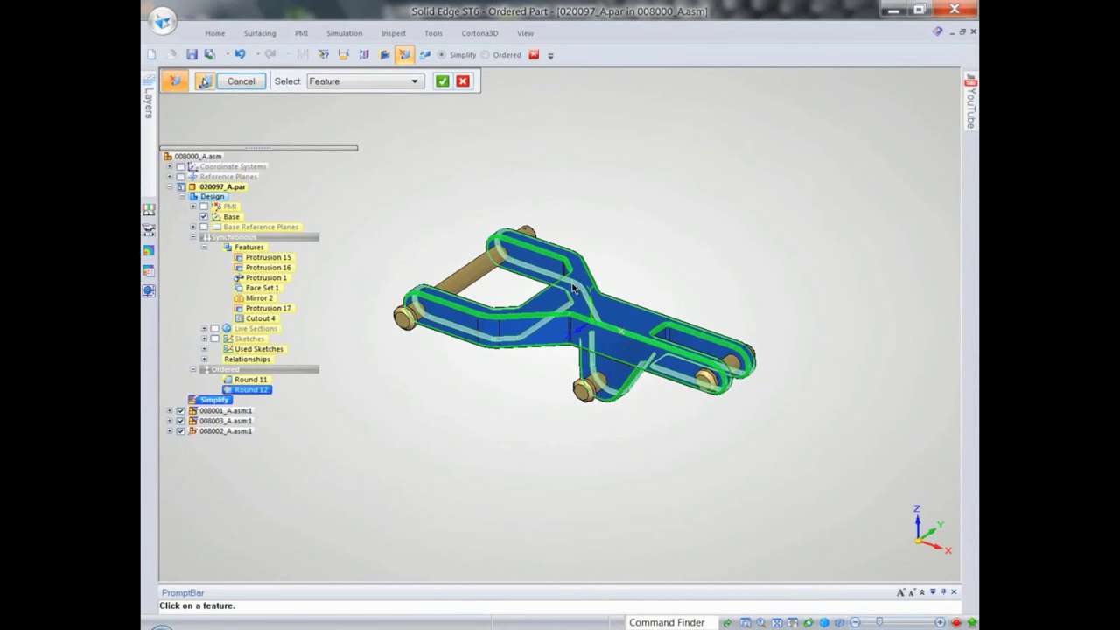
{"action": "right_click", "coordinate": [625, 214]}
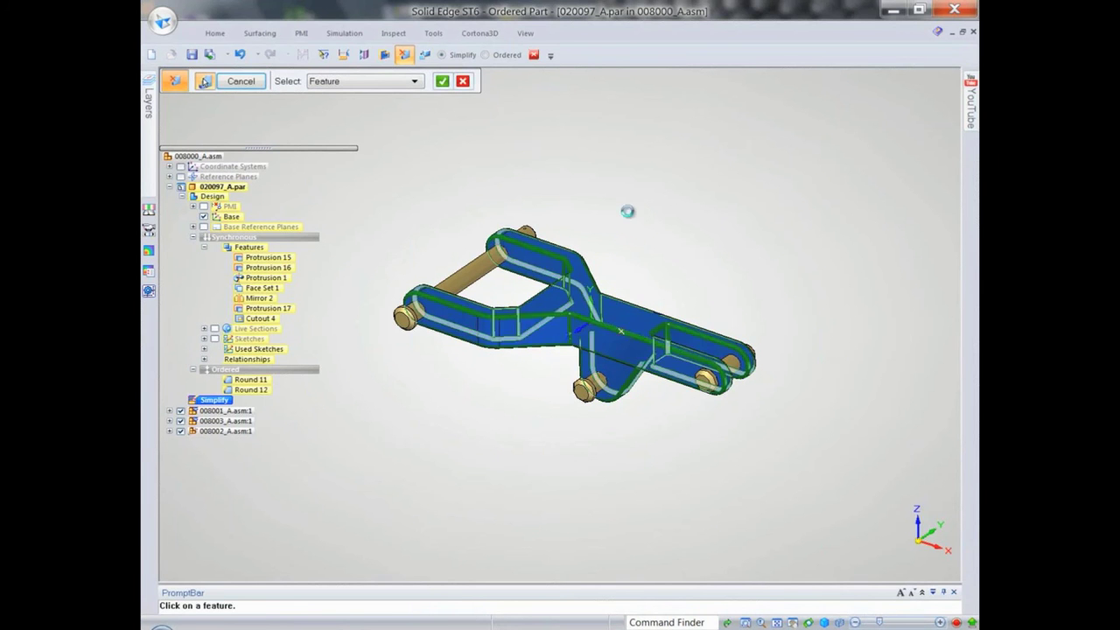
{"action": "left_click", "coordinate": [256, 83]}
- Leave Simplify and make the assembly use the simplified bracket part
{"action": "left_click", "coordinate": [533, 54]}
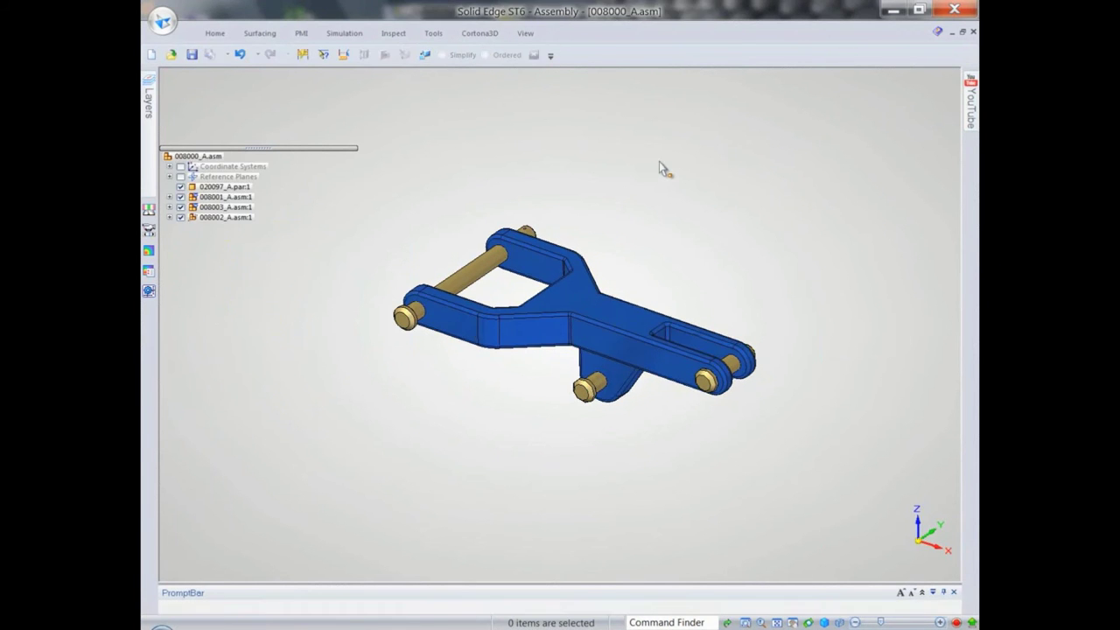
{"action": "left_click", "coordinate": [602, 296]}
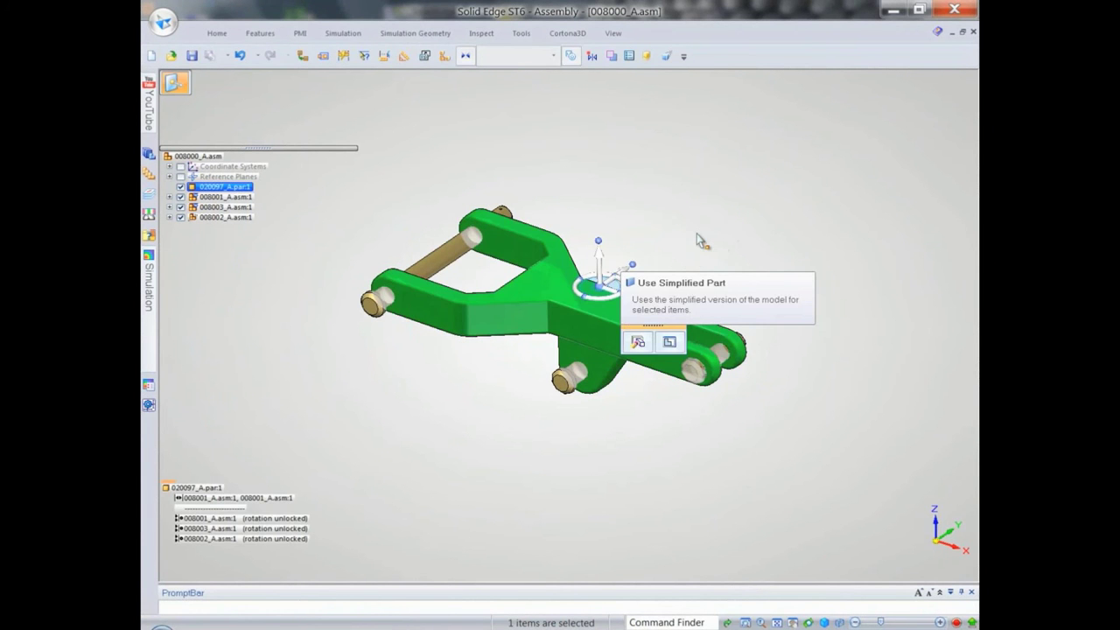
{"action": "left_click", "coordinate": [639, 184]}
{"action": "scroll", "coordinate": [639, 184], "scroll_direction": "up", "scroll_amount": 3}
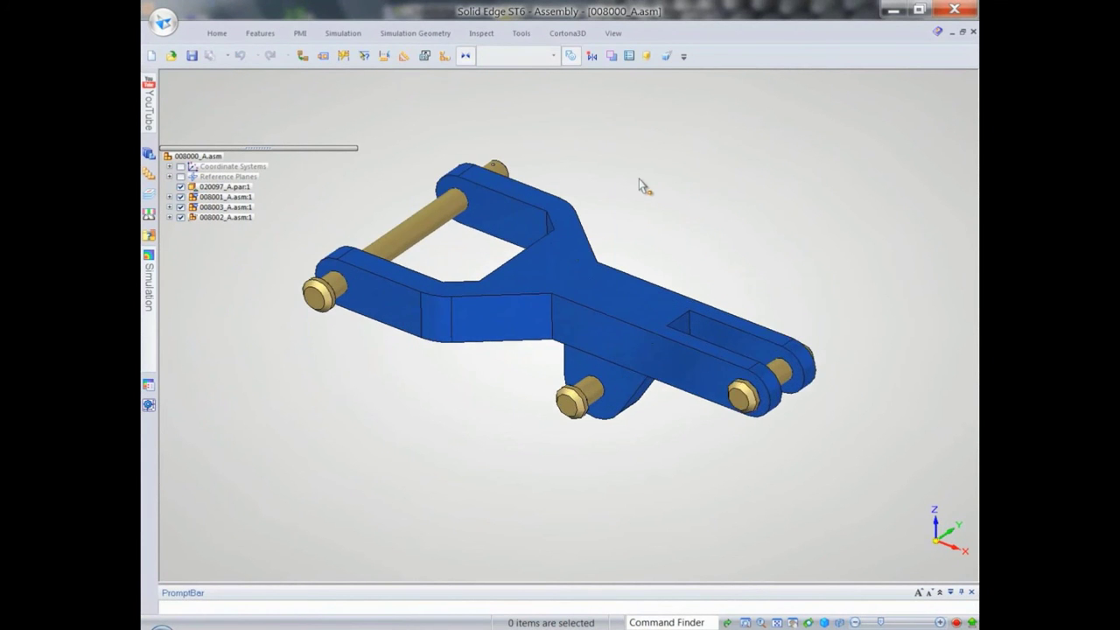
{"action": "left_click", "coordinate": [343, 33]}
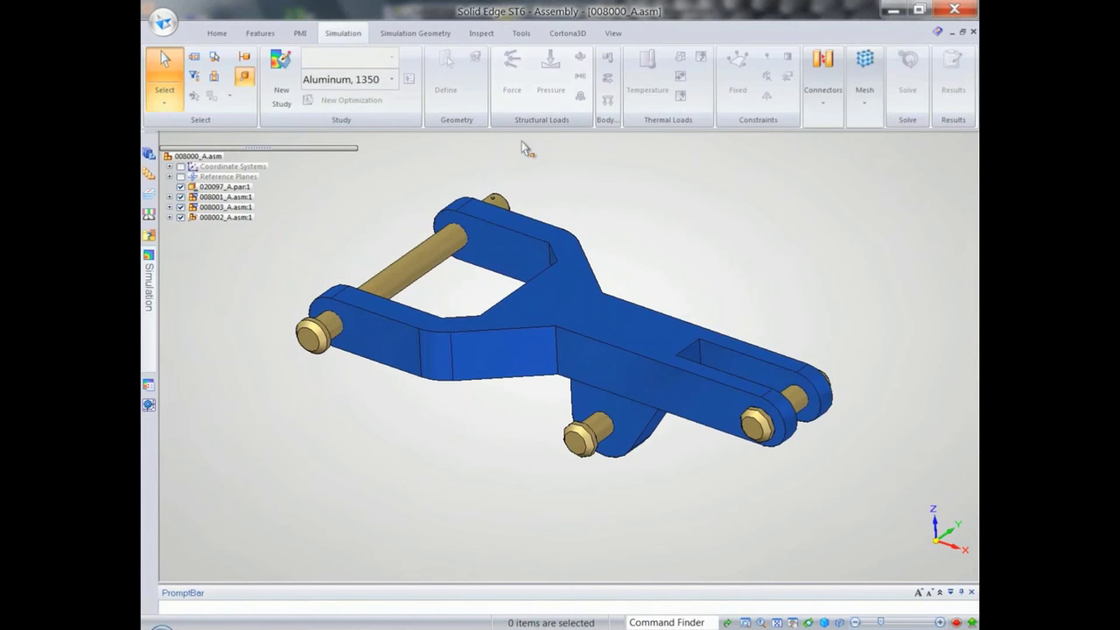
- Create Linear Static study Static Study 1 with all linkage parts fence-selected
{"action": "left_click", "coordinate": [280, 94]}
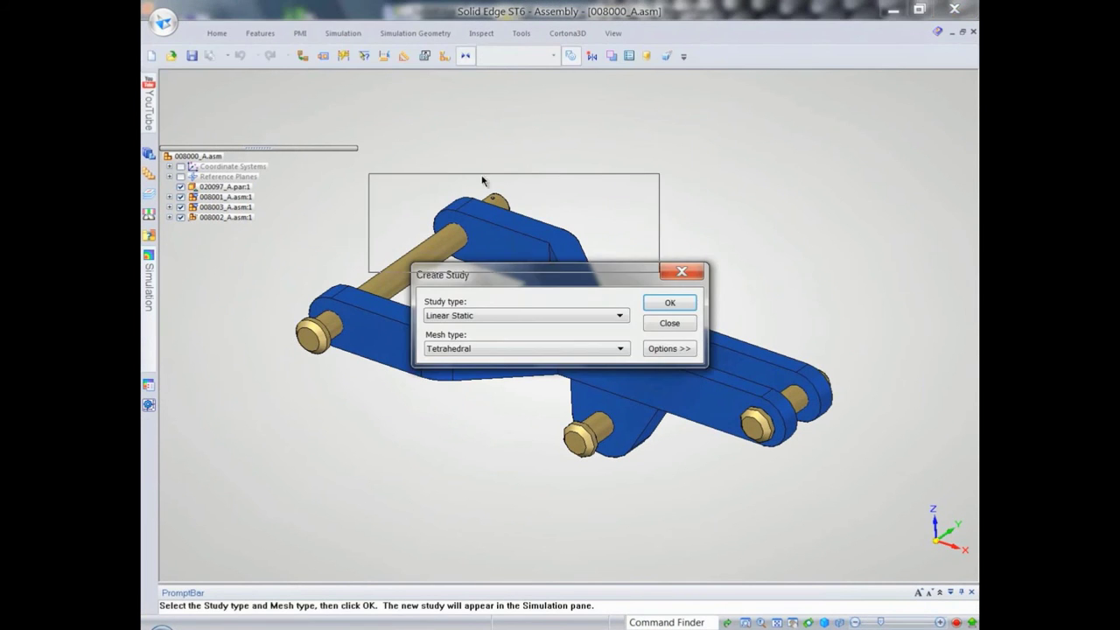
{"action": "left_click", "coordinate": [573, 226]}
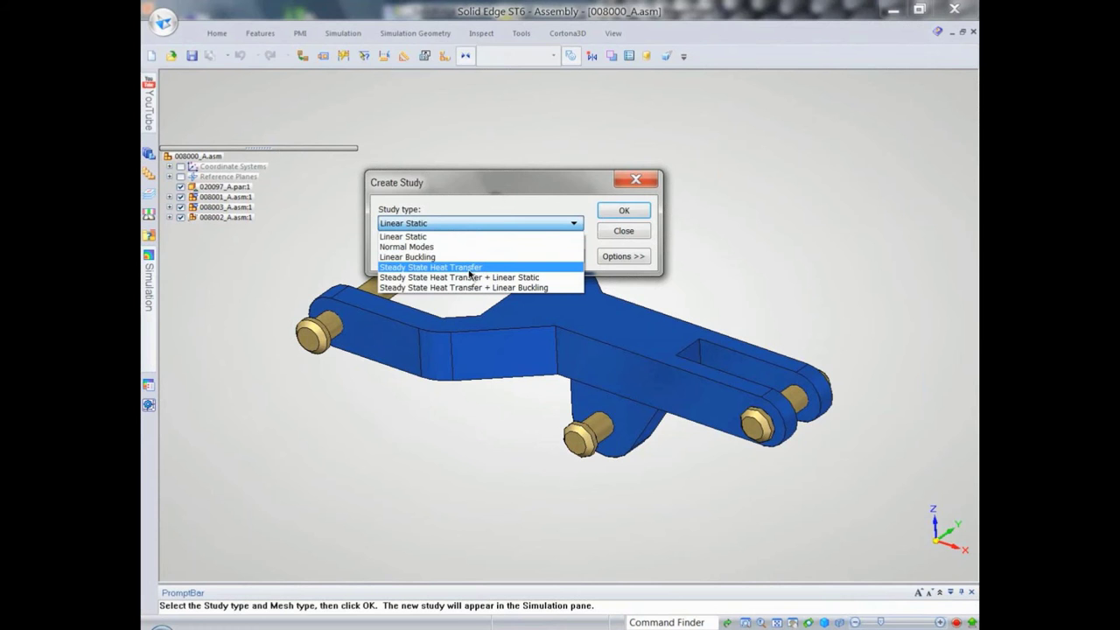
{"action": "left_click", "coordinate": [402, 237]}
{"action": "left_click", "coordinate": [623, 210]}
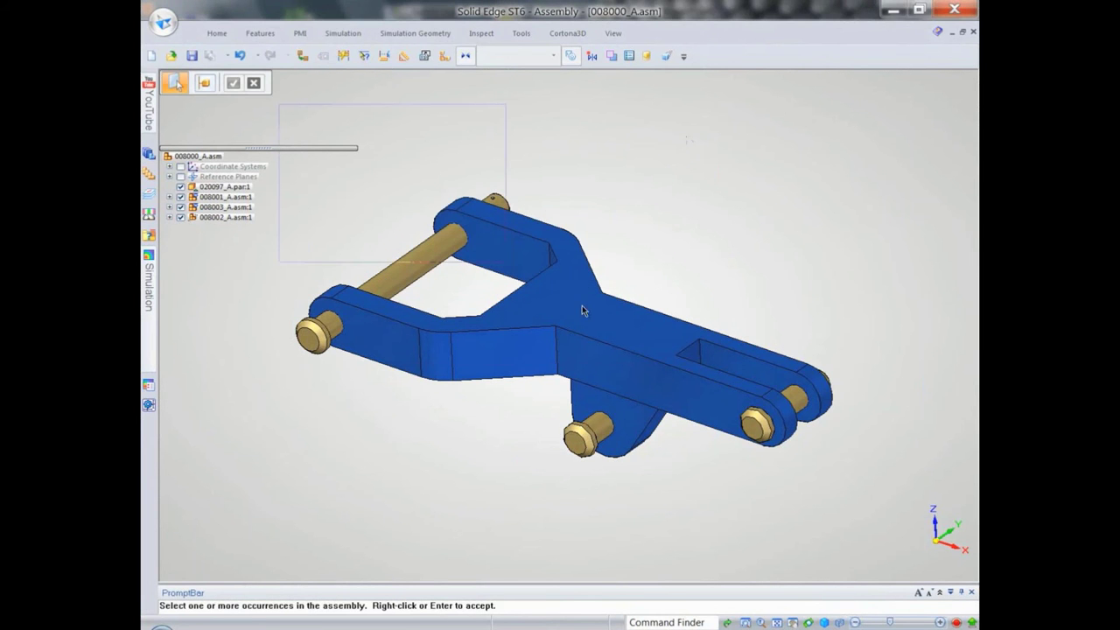
{"action": "left_click_drag", "start_coordinate": [583, 310], "coordinate": [857, 523]}
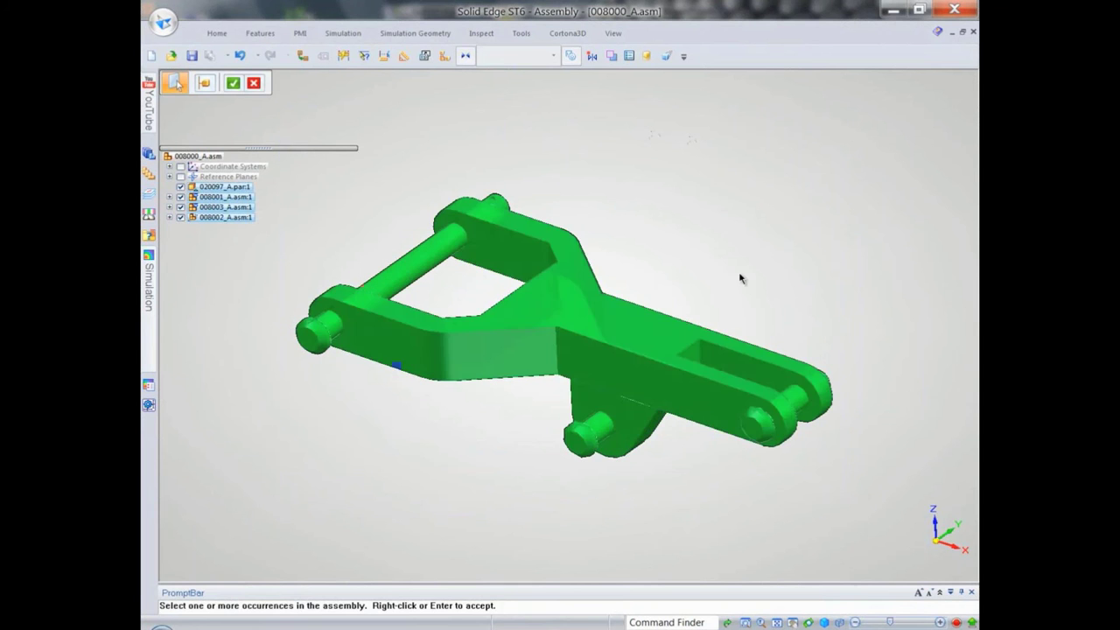
{"action": "right_click", "coordinate": [735, 219]}
{"action": "left_click", "coordinate": [151, 278]}
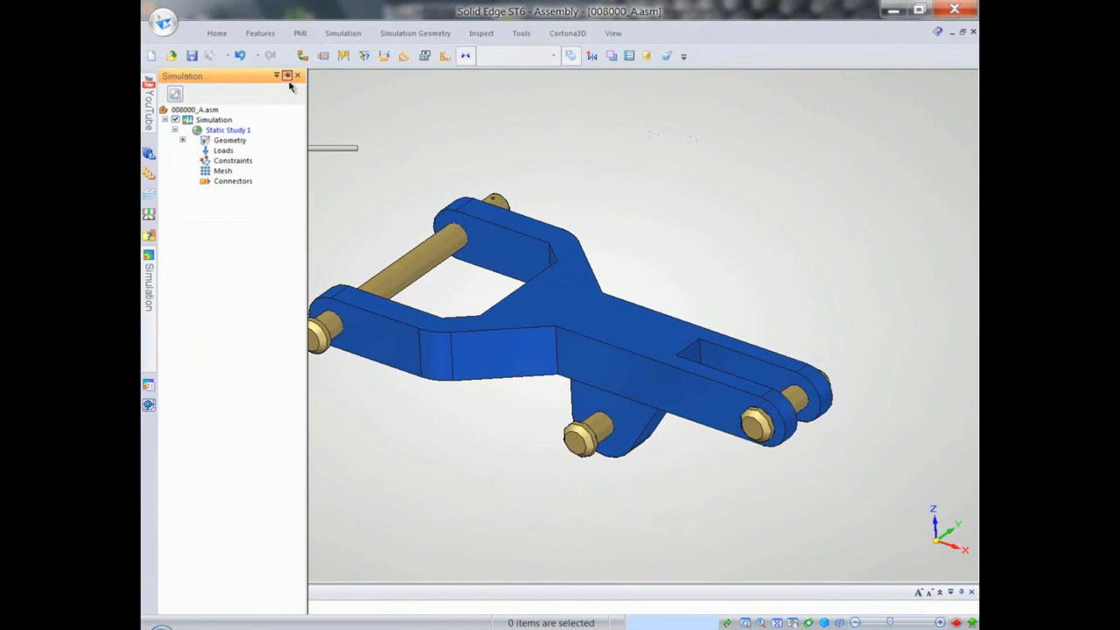
- Dock the study pane and apply a flipped 3000 force, Force 1, to the arm-end pin
{"action": "left_click", "coordinate": [287, 75]}
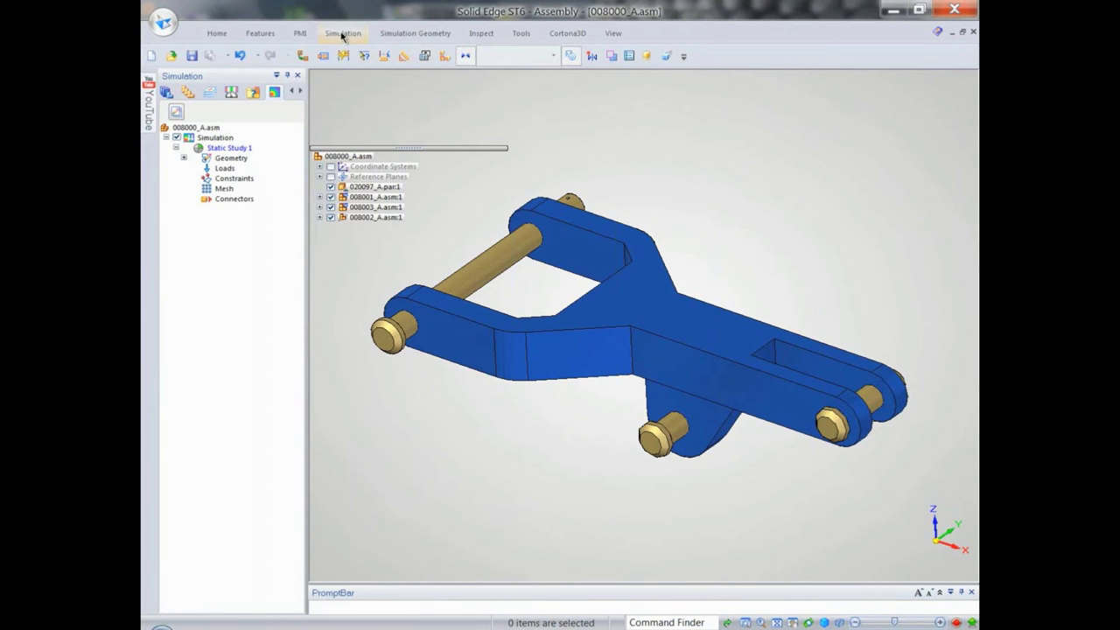
{"action": "left_click", "coordinate": [342, 33]}
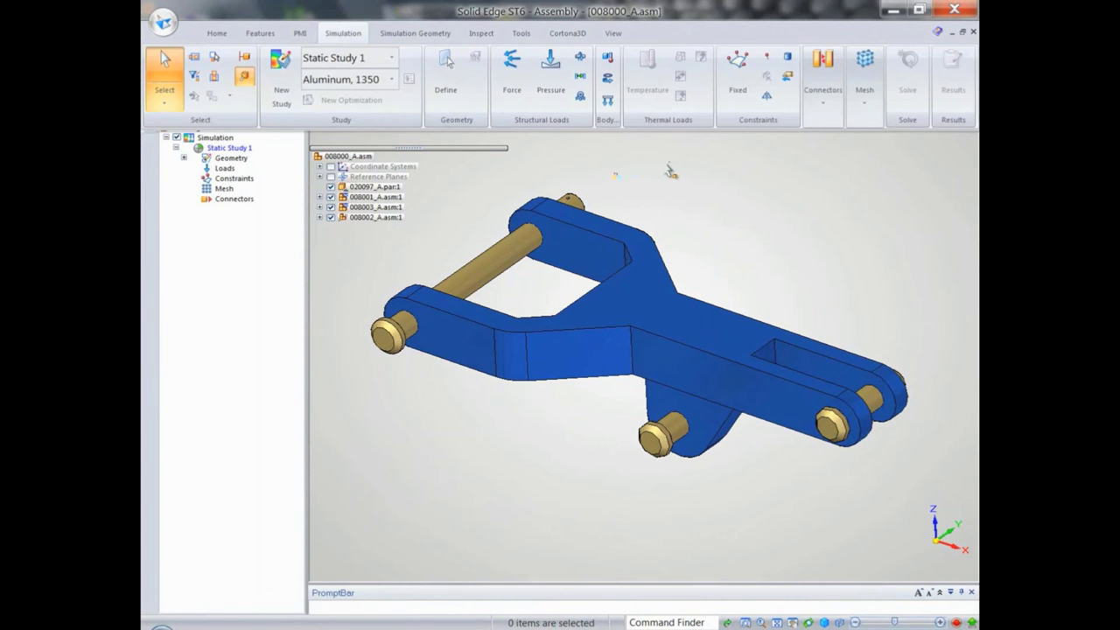
{"action": "left_click", "coordinate": [523, 91]}
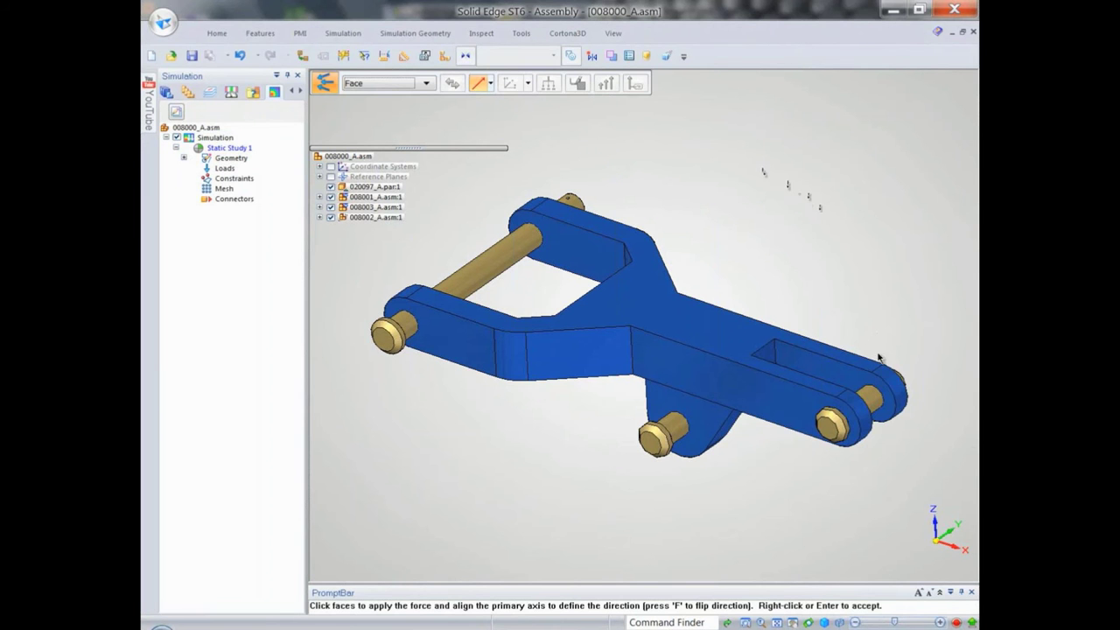
{"action": "left_click", "coordinate": [865, 396]}
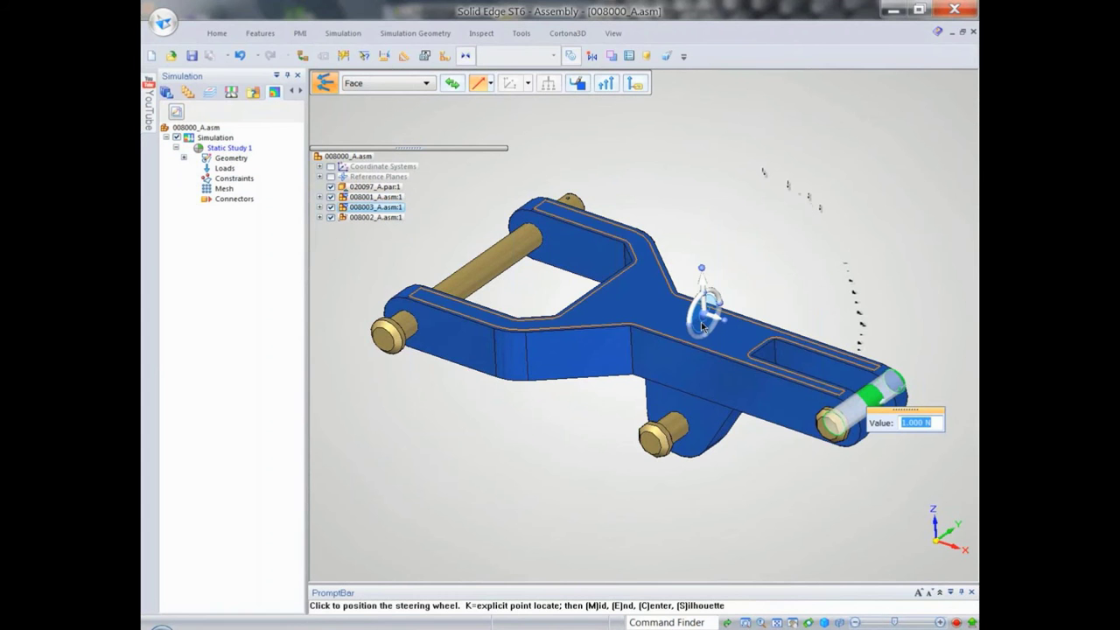
{"action": "left_click", "coordinate": [705, 317]}
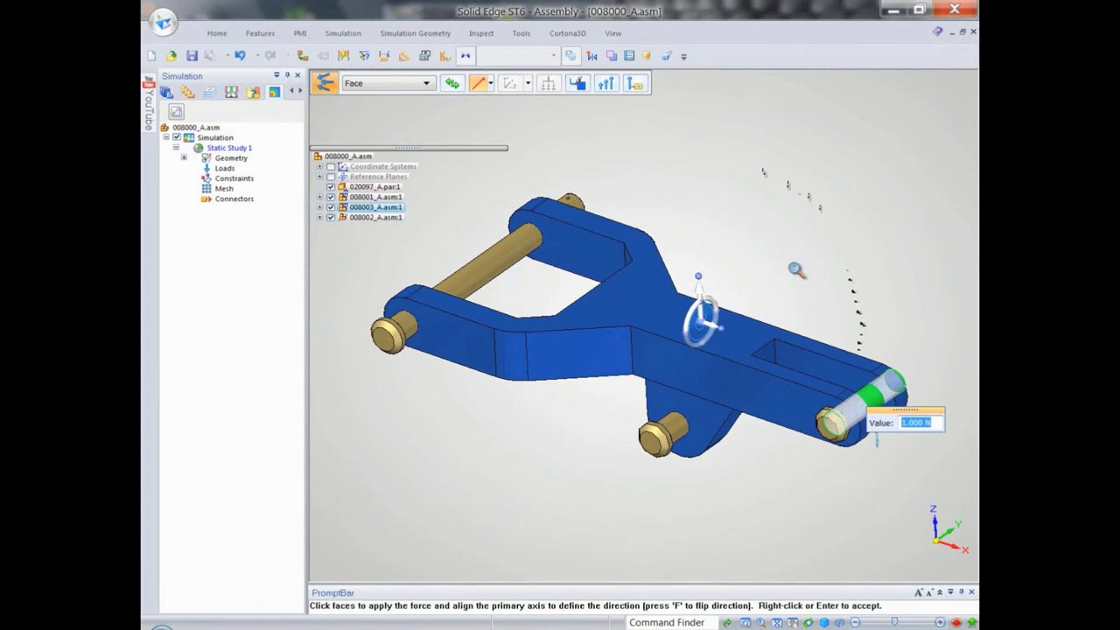
{"action": "middle_click_drag", "start_coordinate": [782, 277], "coordinate": [634, 210], "text": "shift"}
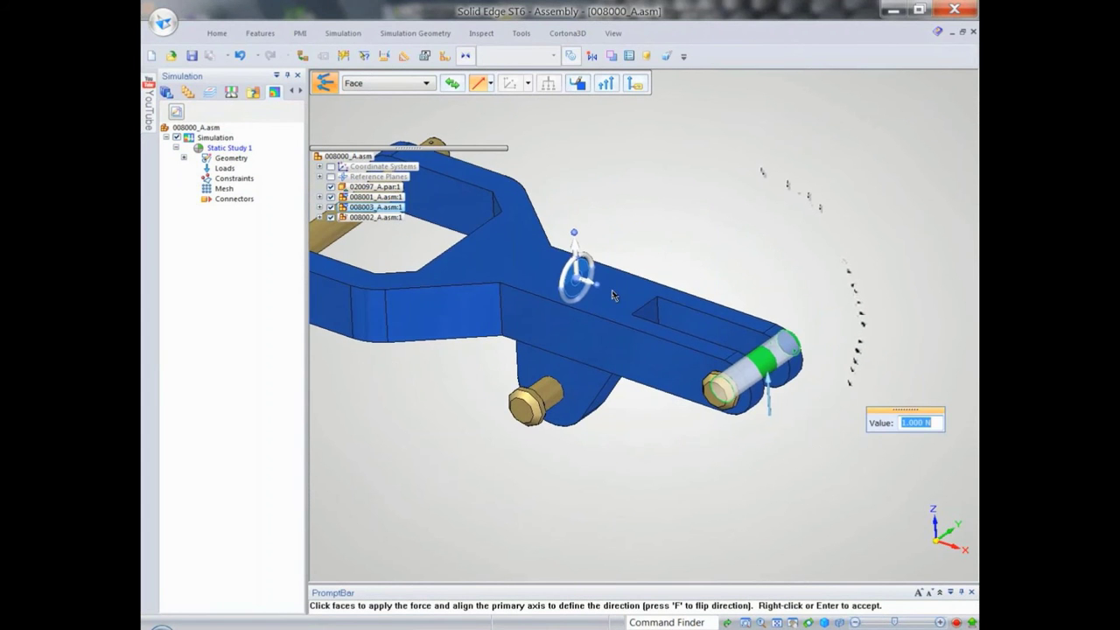
{"action": "key", "text": "f"}
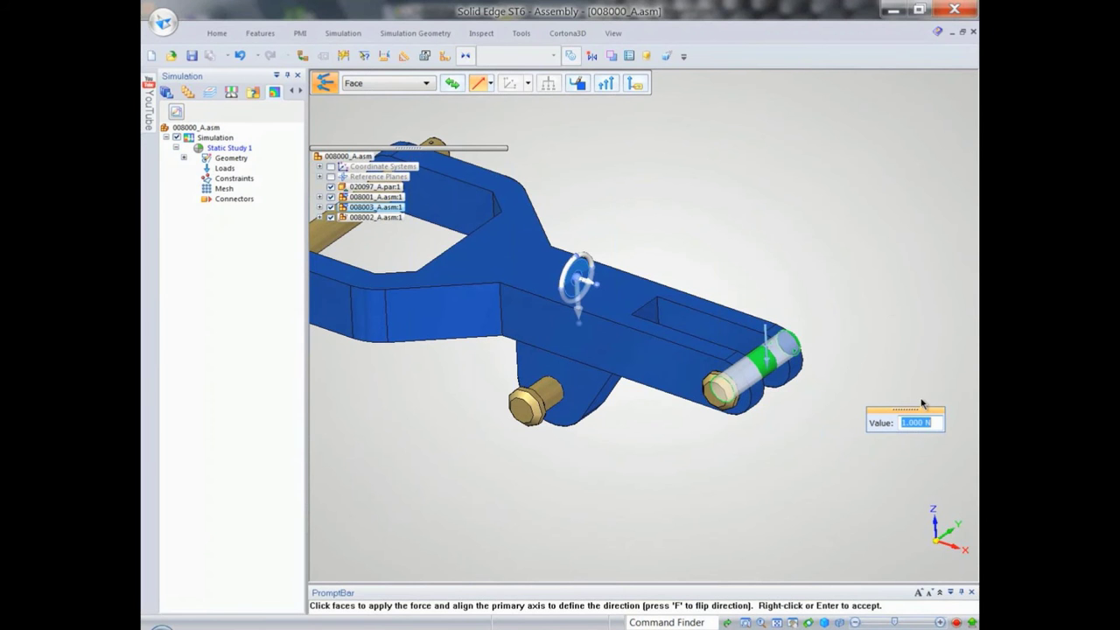
{"action": "type", "text": "3000"}
{"action": "key", "text": "Return"}
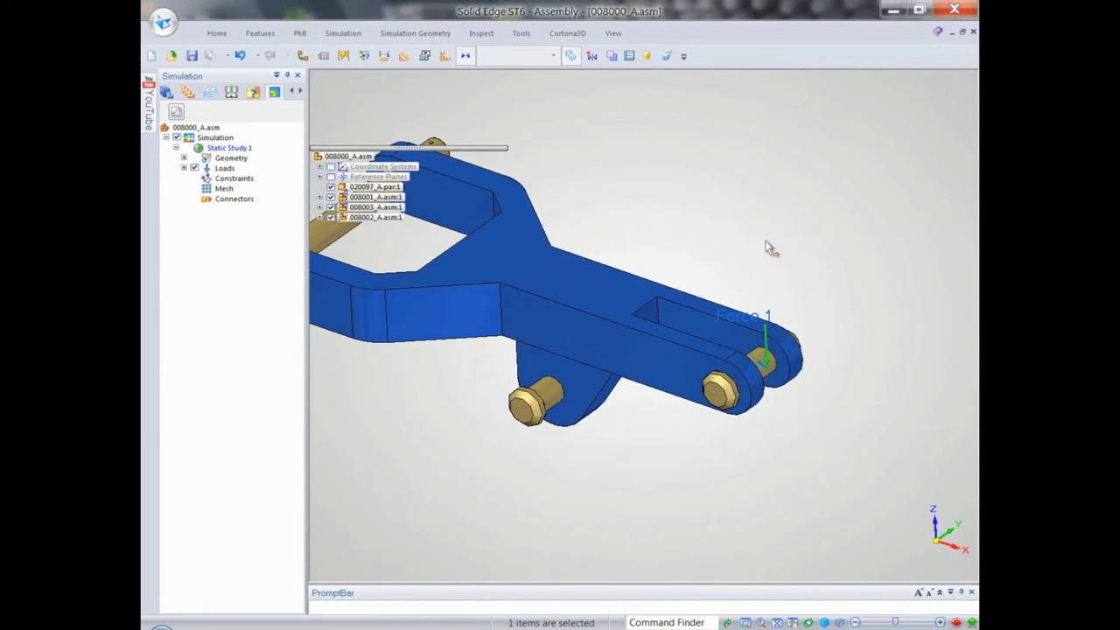
{"action": "middle_click_drag", "start_coordinate": [768, 245], "coordinate": [814, 245]}
{"action": "scroll", "coordinate": [814, 244], "scroll_direction": "down", "scroll_amount": 4}
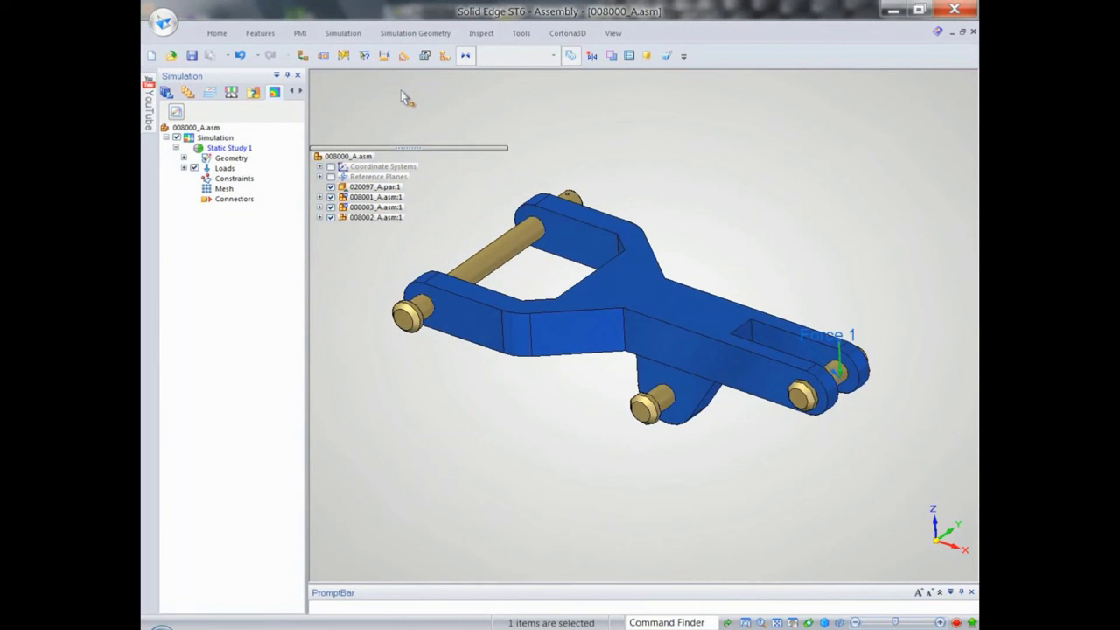
{"action": "left_click", "coordinate": [343, 32]}
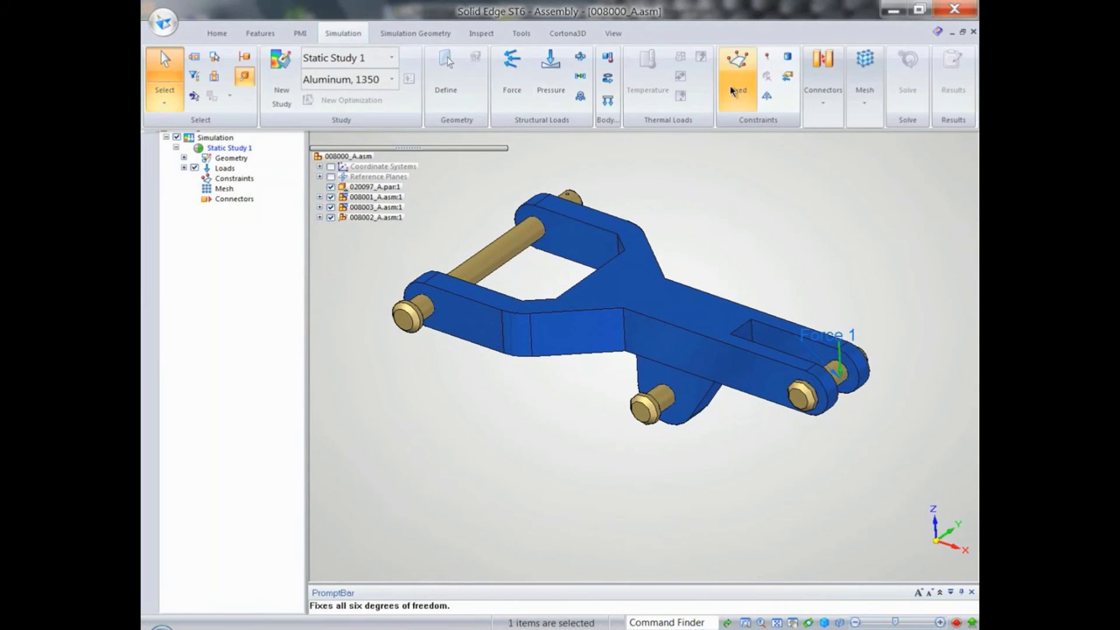
- Fix the lower pin face and the long upper pin as constraint Fixed 1
{"action": "left_click", "coordinate": [739, 87]}
{"action": "left_click", "coordinate": [681, 391]}
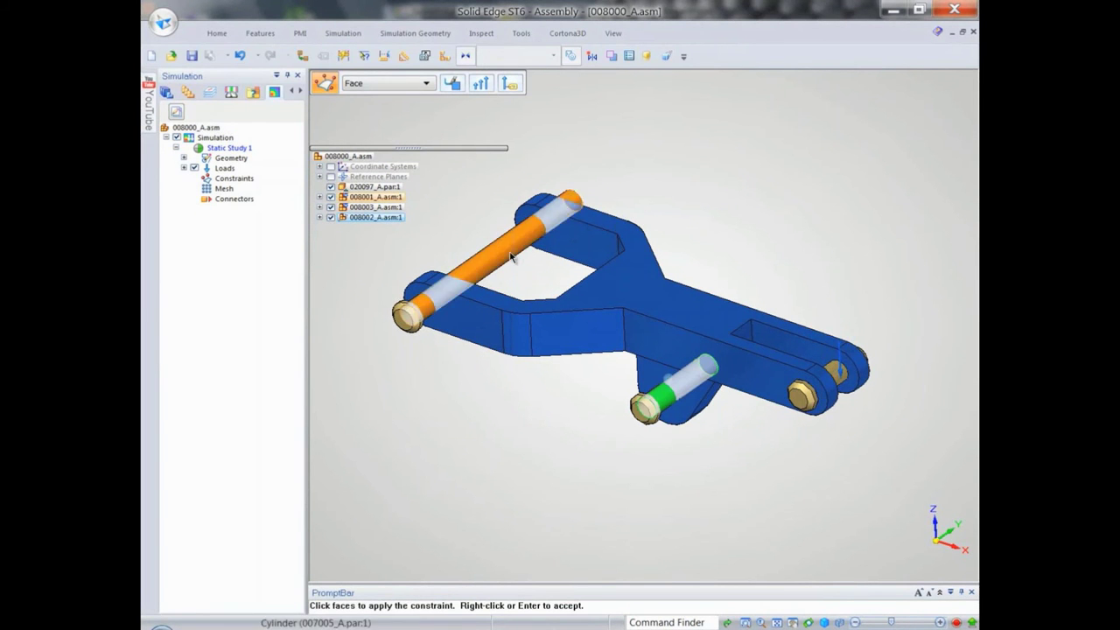
{"action": "left_click", "coordinate": [565, 226]}
{"action": "right_click", "coordinate": [565, 226]}
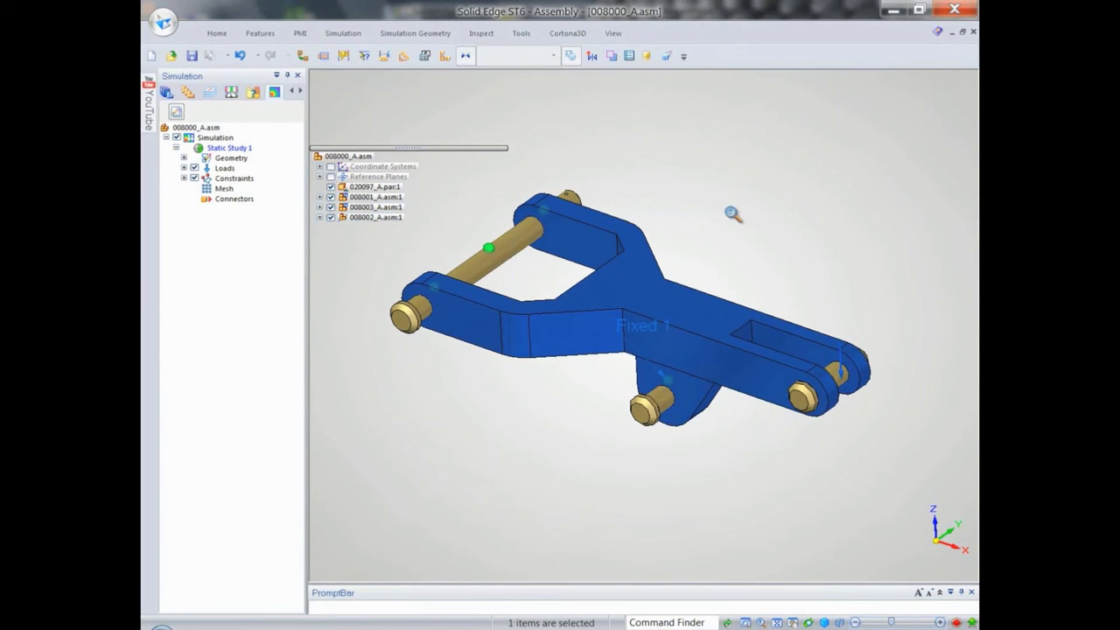
{"action": "scroll", "coordinate": [732, 213], "scroll_direction": "up", "scroll_amount": 2}
{"action": "scroll", "coordinate": [732, 232], "scroll_direction": "down", "scroll_amount": 3}
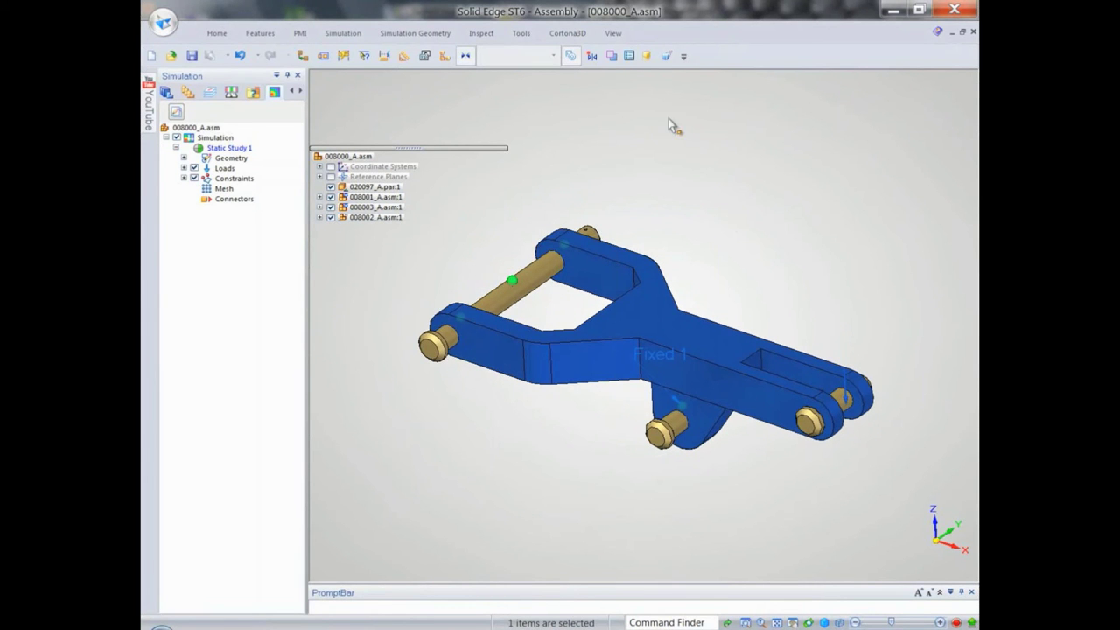
- Create glue connectors between all components of the assembly
{"action": "left_click", "coordinate": [342, 33]}
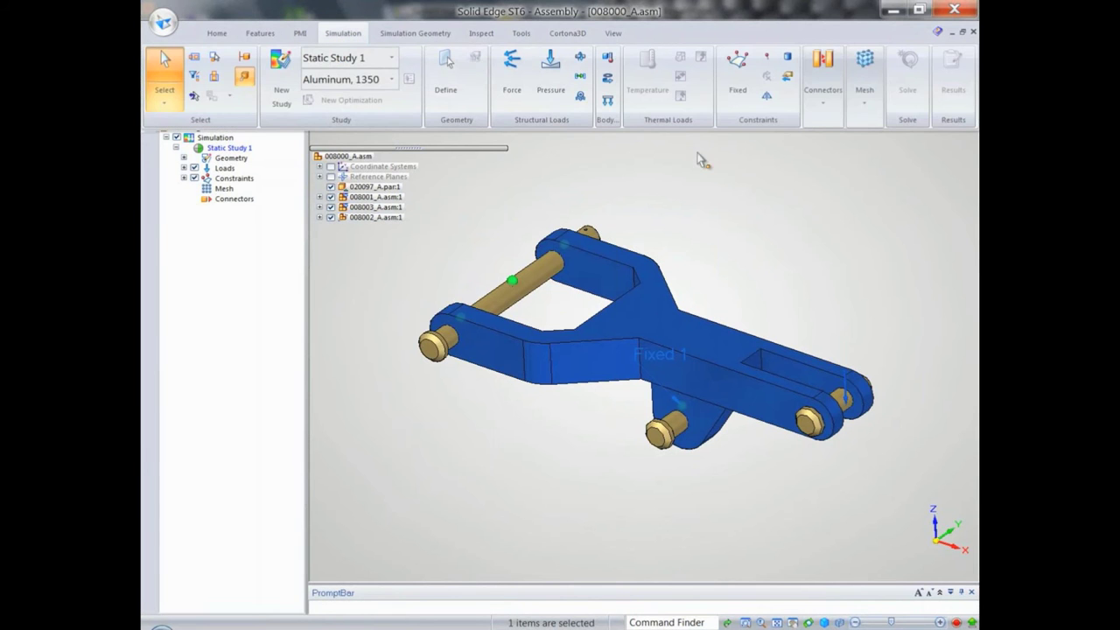
{"action": "left_click", "coordinate": [822, 83]}
{"action": "left_click", "coordinate": [832, 158]}
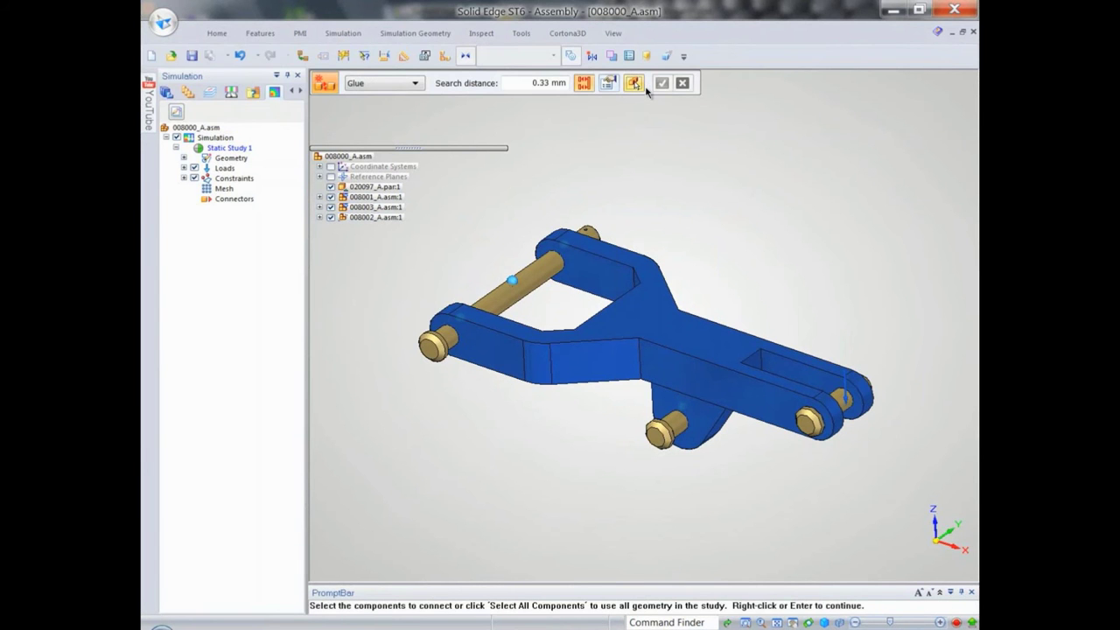
{"action": "left_click", "coordinate": [633, 82]}
{"action": "right_click", "coordinate": [678, 105]}
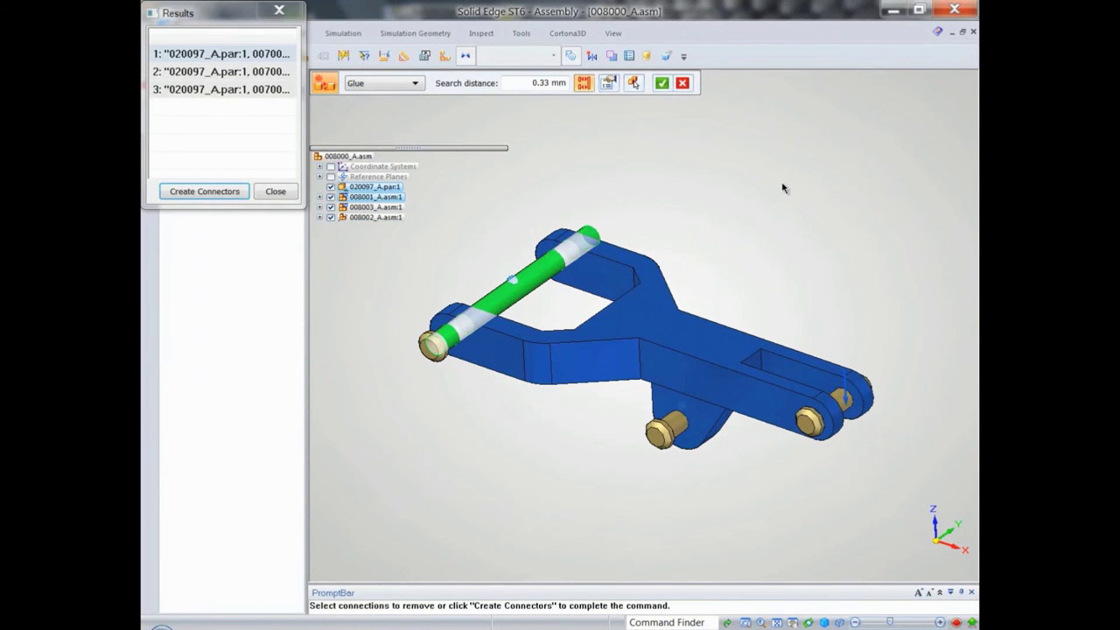
{"action": "left_click", "coordinate": [222, 90]}
{"action": "left_click", "coordinate": [203, 191]}
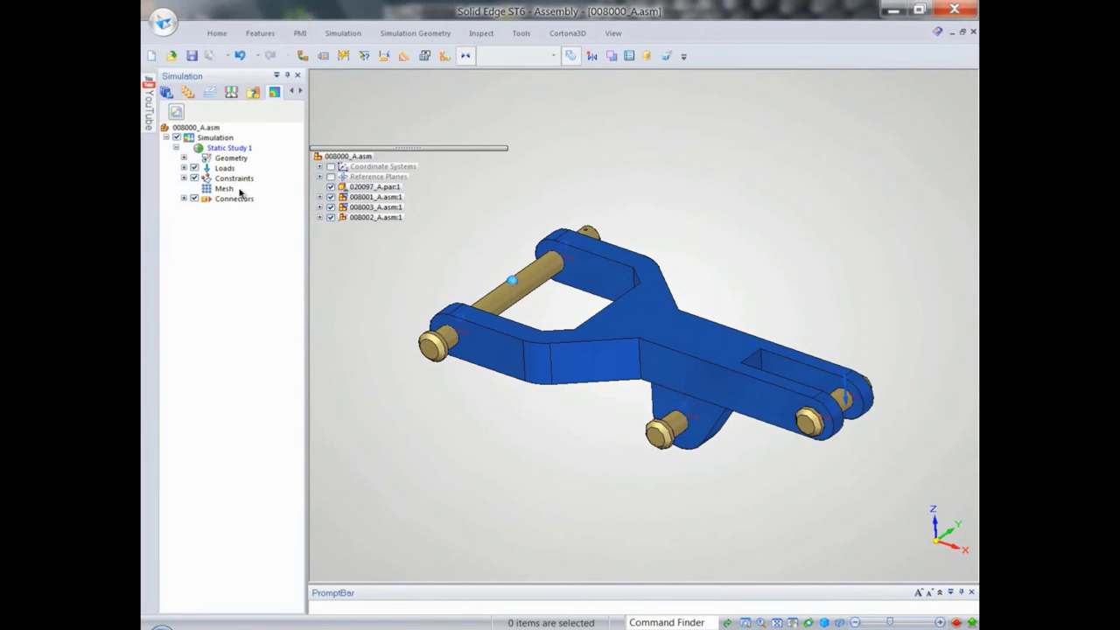
- Tetrahedral-mesh the assembly and solve Static Study 1, giving a 98.7 MPa Von Mises peak
{"action": "right_click", "coordinate": [228, 189]}
{"action": "left_click", "coordinate": [264, 242]}
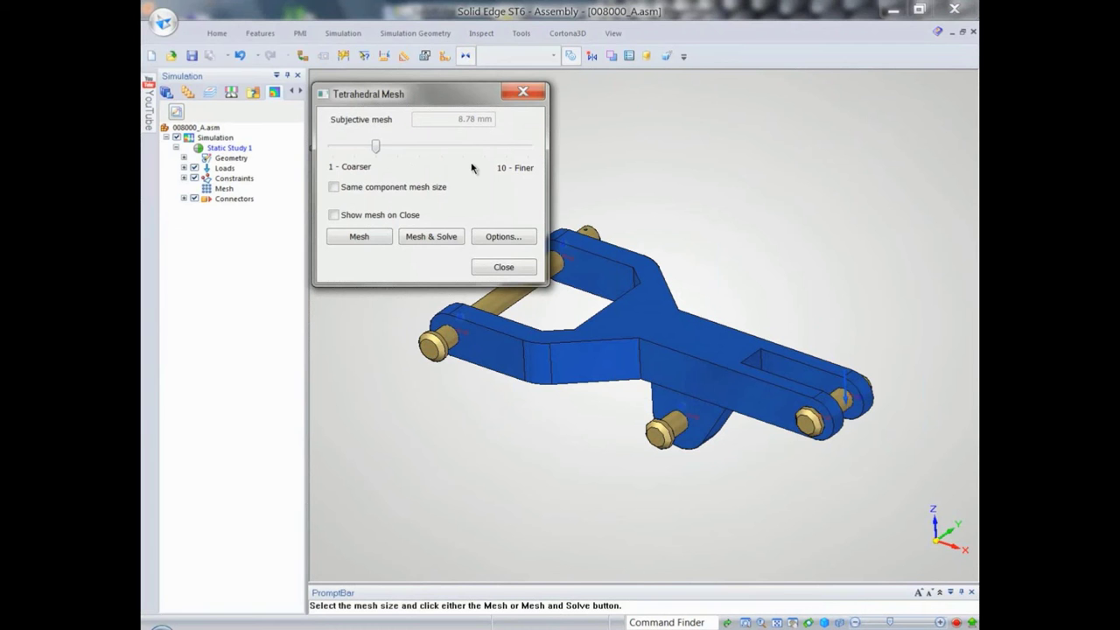
{"action": "left_click", "coordinate": [371, 239]}
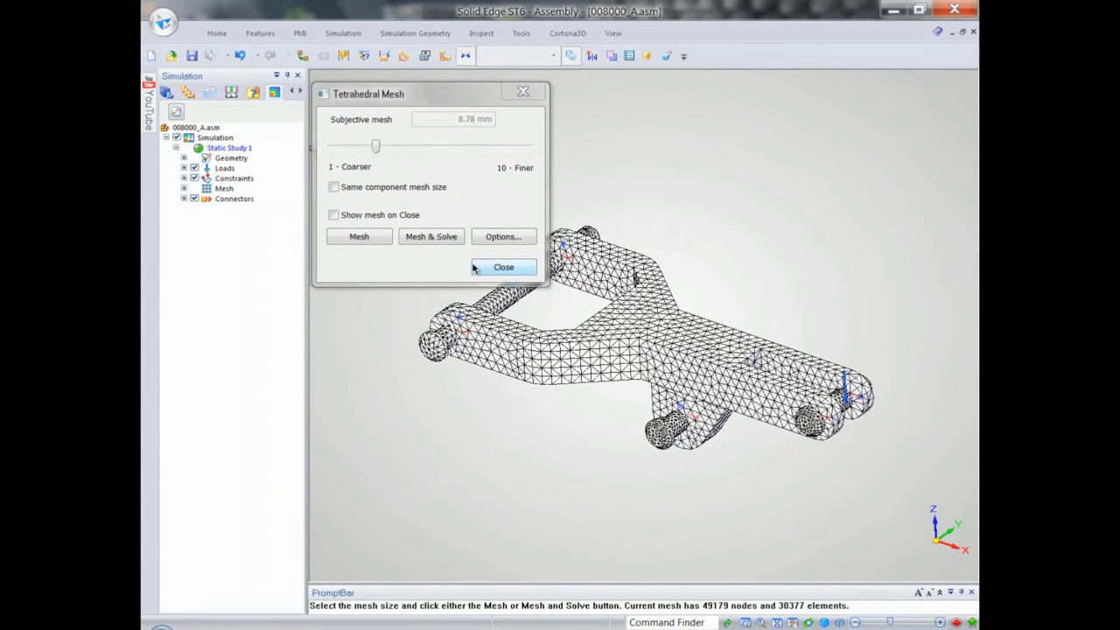
{"action": "left_click", "coordinate": [431, 236]}
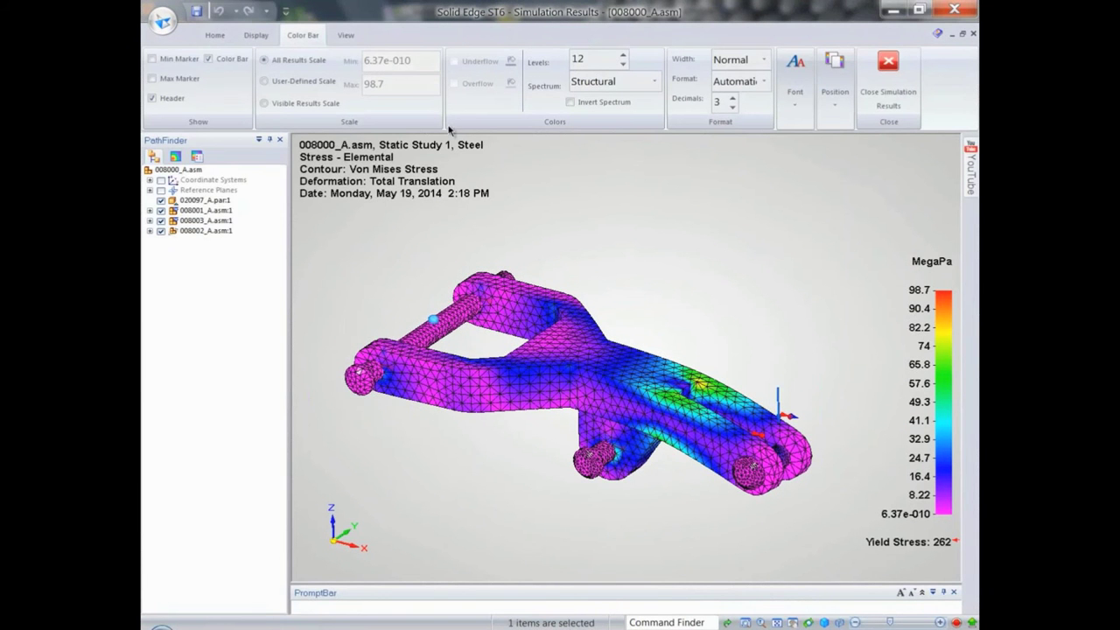
- Animate the stress result, then display the Factor of Safety result
{"action": "left_click", "coordinate": [216, 36]}
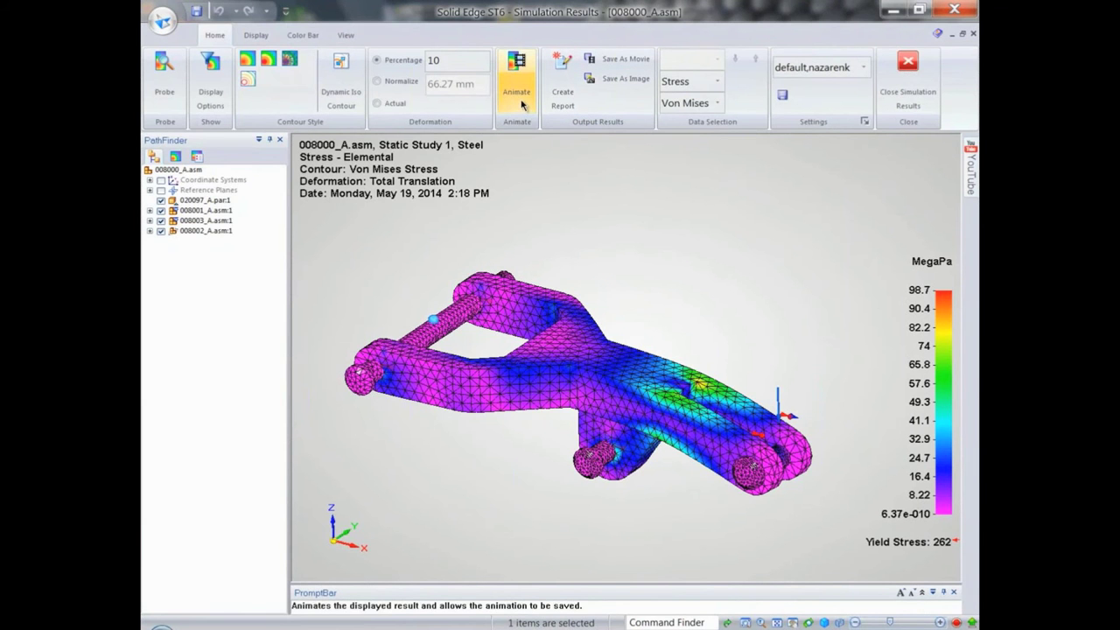
{"action": "left_click", "coordinate": [517, 92]}
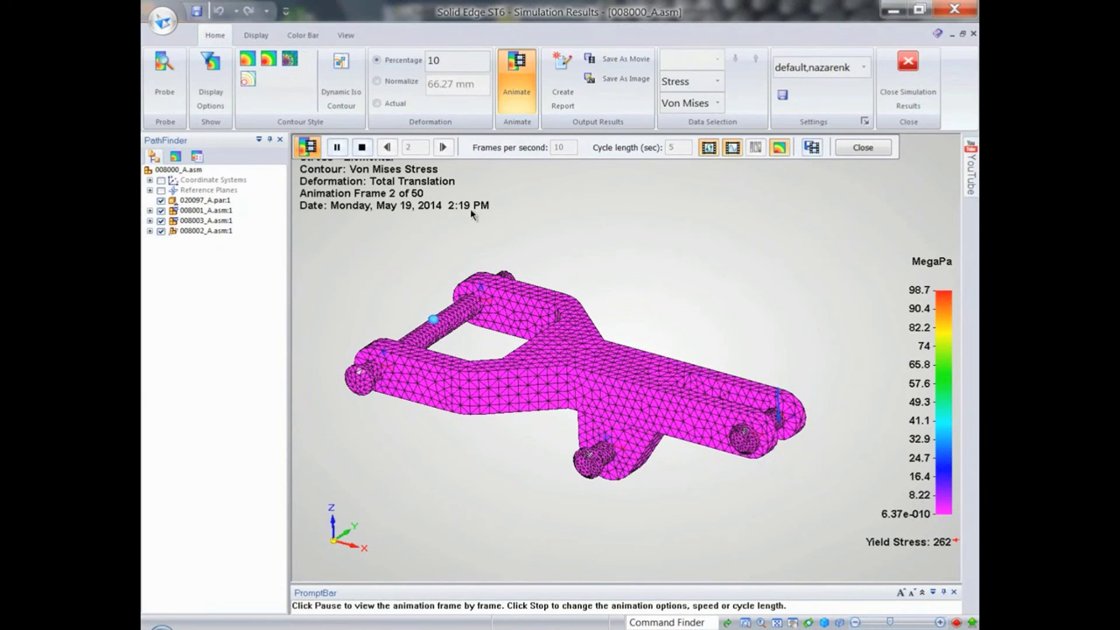
{"action": "left_click", "coordinate": [361, 147]}
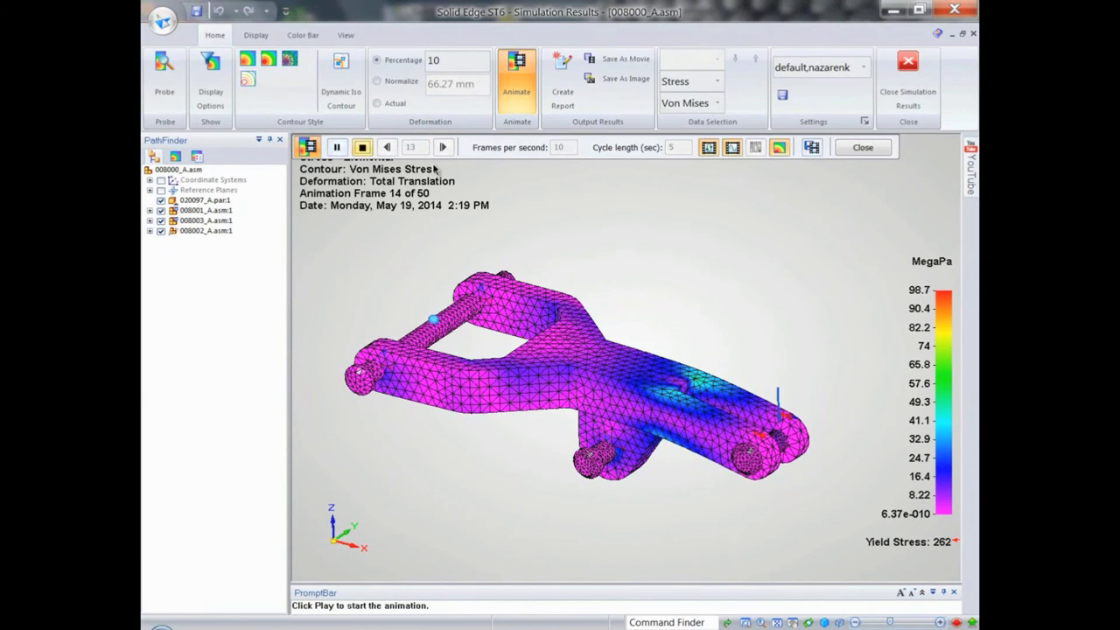
{"action": "left_click", "coordinate": [859, 147]}
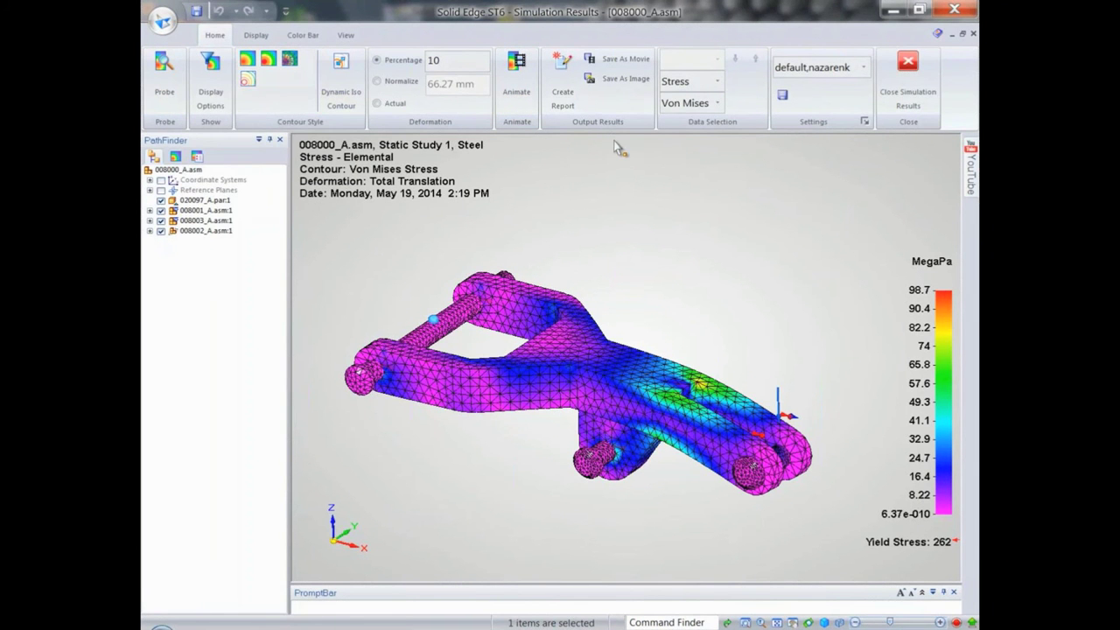
{"action": "left_click", "coordinate": [718, 104]}
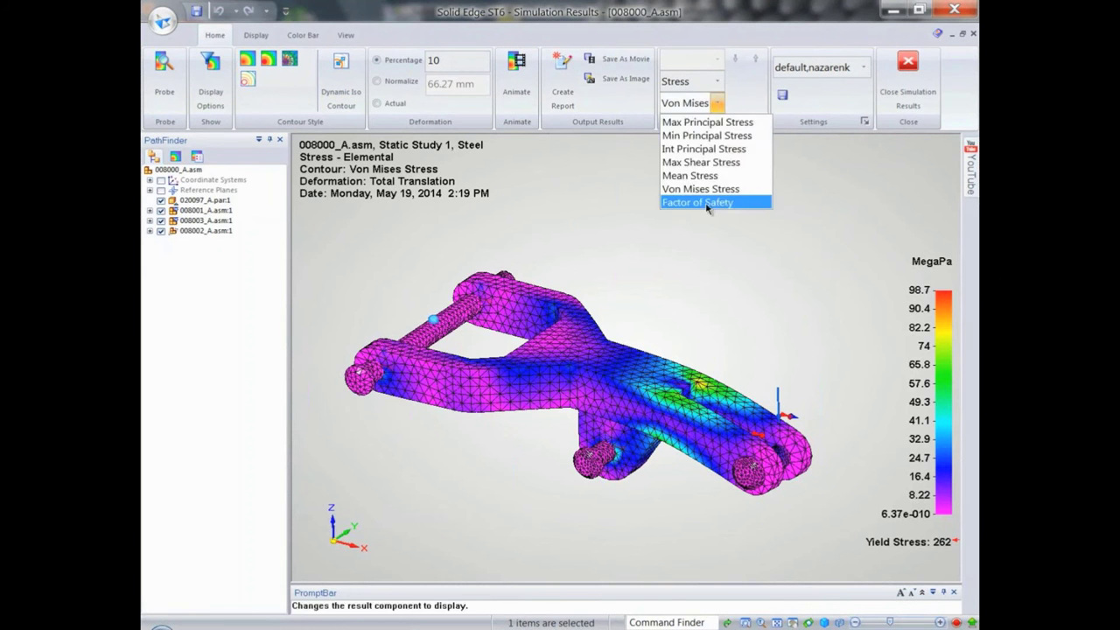
{"action": "left_click", "coordinate": [700, 203]}
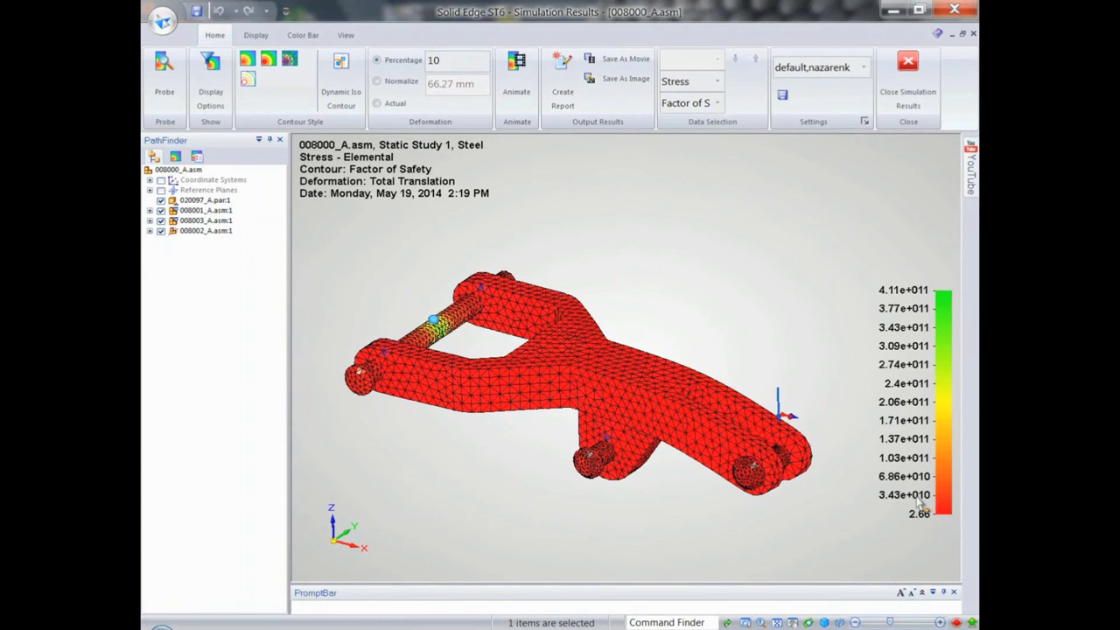
- Set a user-defined colour scale from 4 to 5 and close the simulation results
{"action": "left_click", "coordinate": [300, 36]}
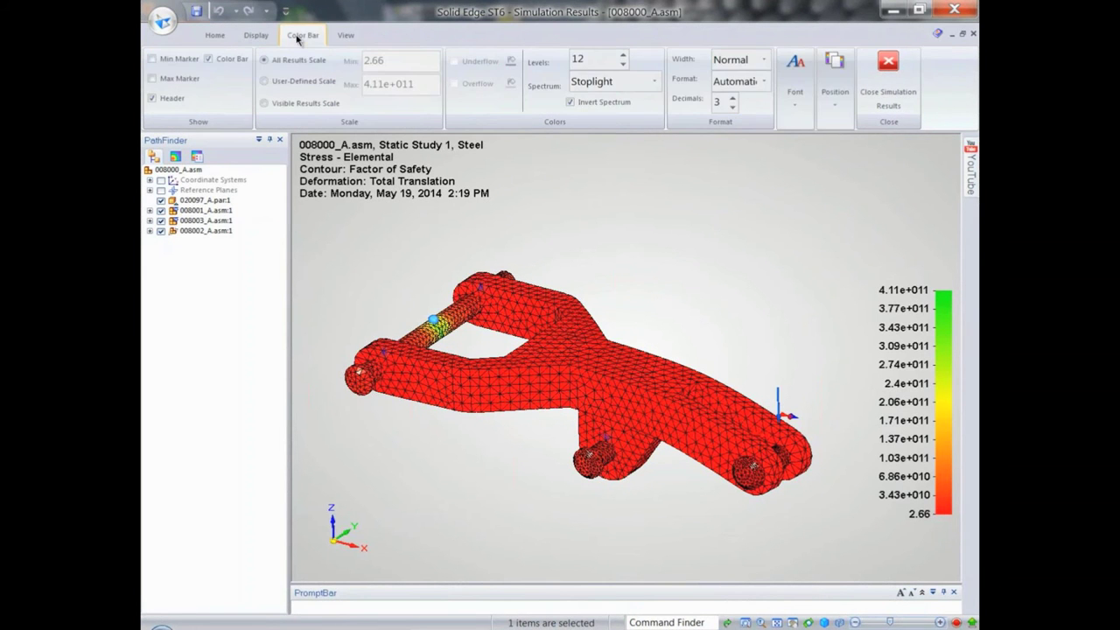
{"action": "left_click", "coordinate": [264, 81]}
{"action": "double_click", "coordinate": [376, 60]}
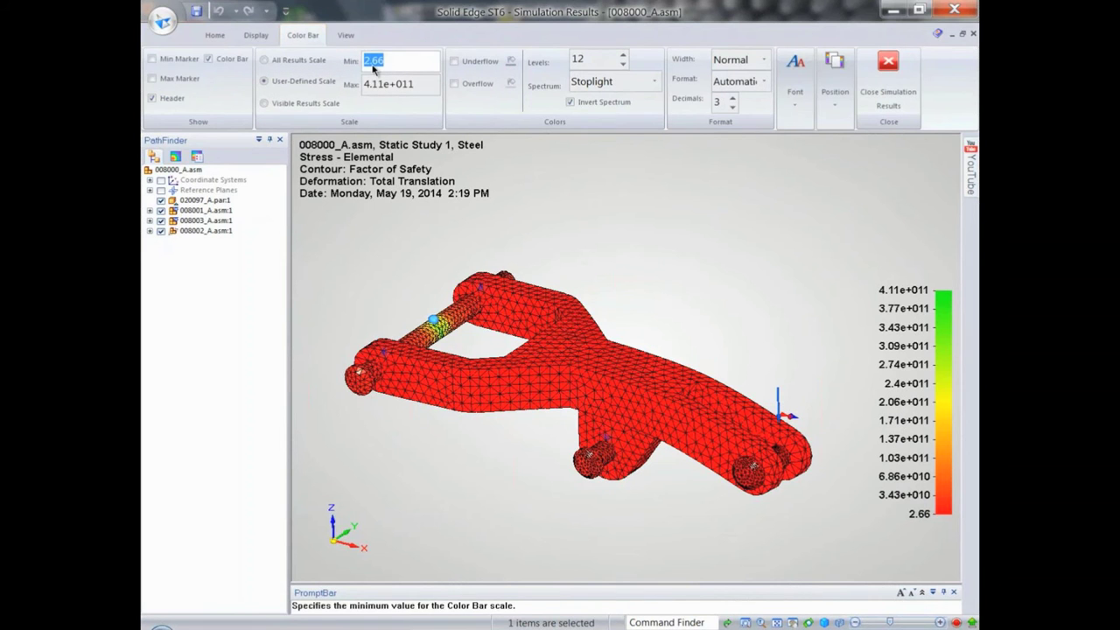
{"action": "double_click", "coordinate": [386, 83]}
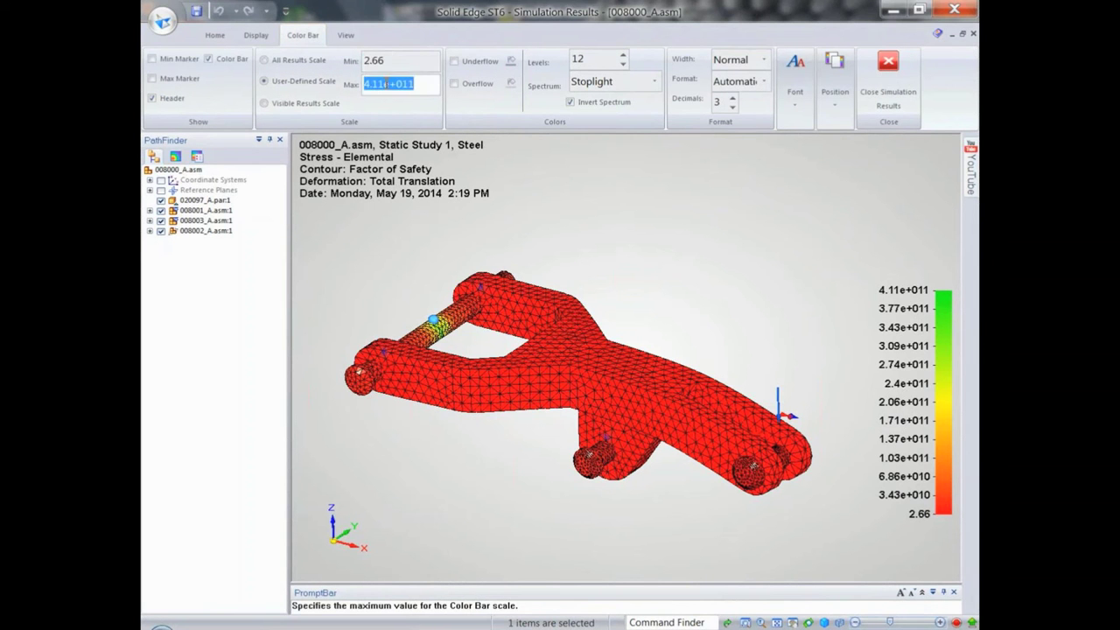
{"action": "type", "text": "5"}
{"action": "key", "text": "shift+Tab"}
{"action": "type", "text": "4"}
{"action": "key", "text": "Tab"}
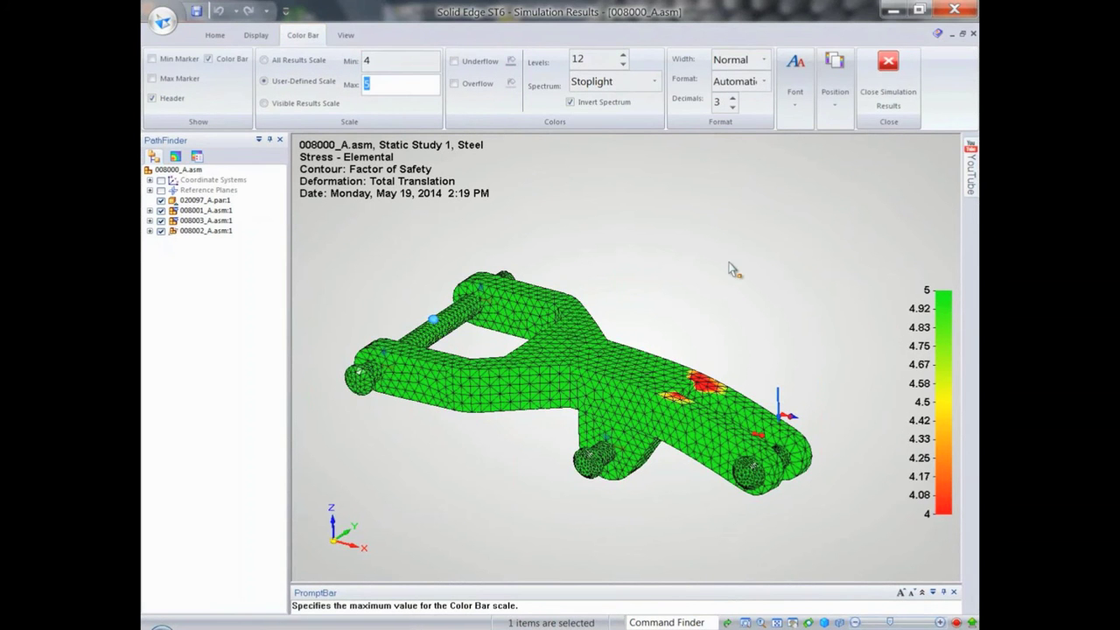
{"action": "scroll", "coordinate": [730, 409], "scroll_direction": "up", "scroll_amount": 3}
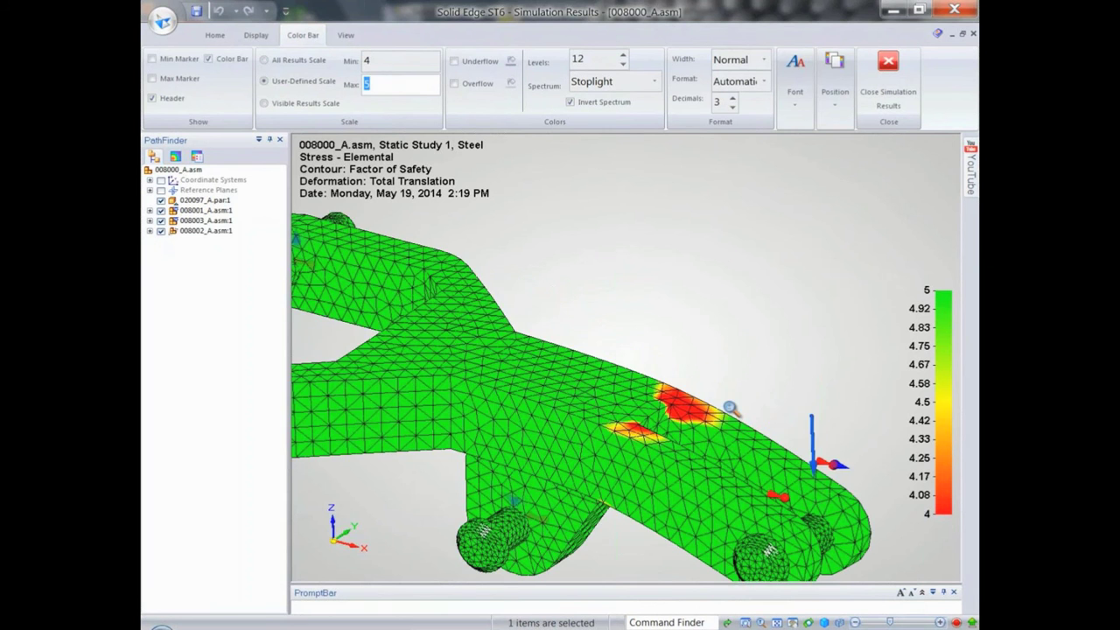
{"action": "scroll", "coordinate": [713, 270], "scroll_direction": "up", "scroll_amount": 2}
{"action": "scroll", "coordinate": [709, 222], "scroll_direction": "down", "scroll_amount": 4}
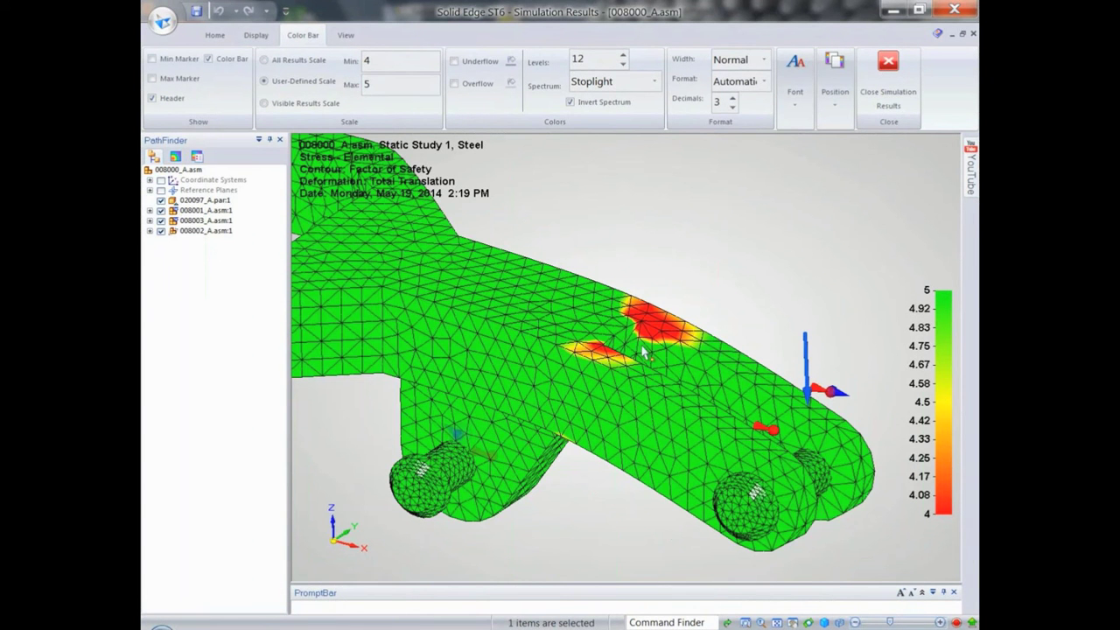
{"action": "scroll", "coordinate": [706, 253], "scroll_direction": "down", "scroll_amount": 5}
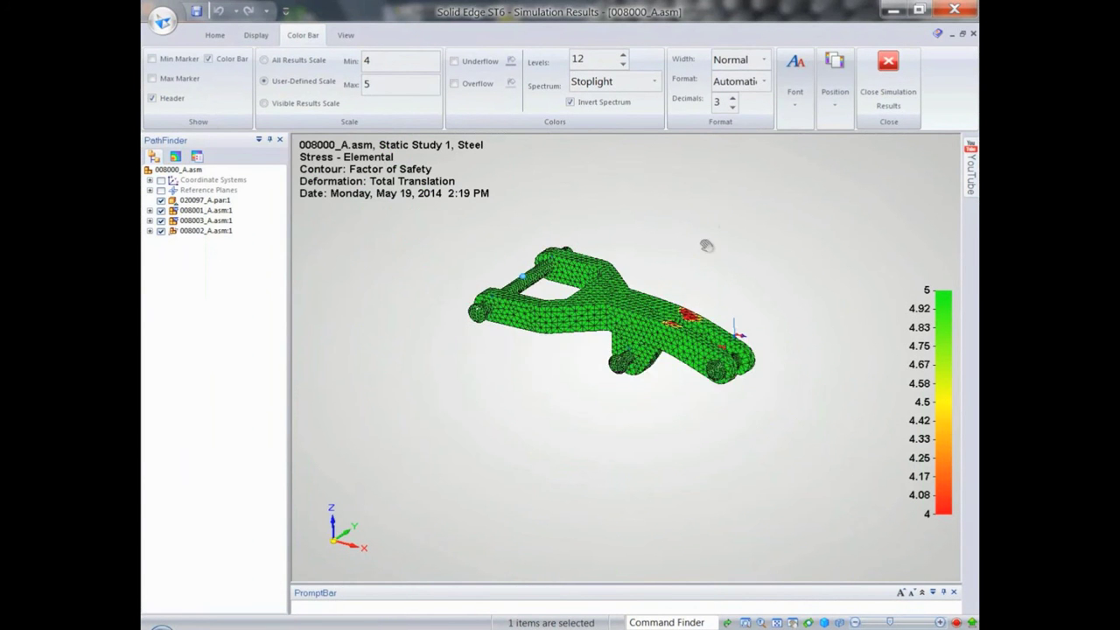
{"action": "left_click", "coordinate": [887, 66]}
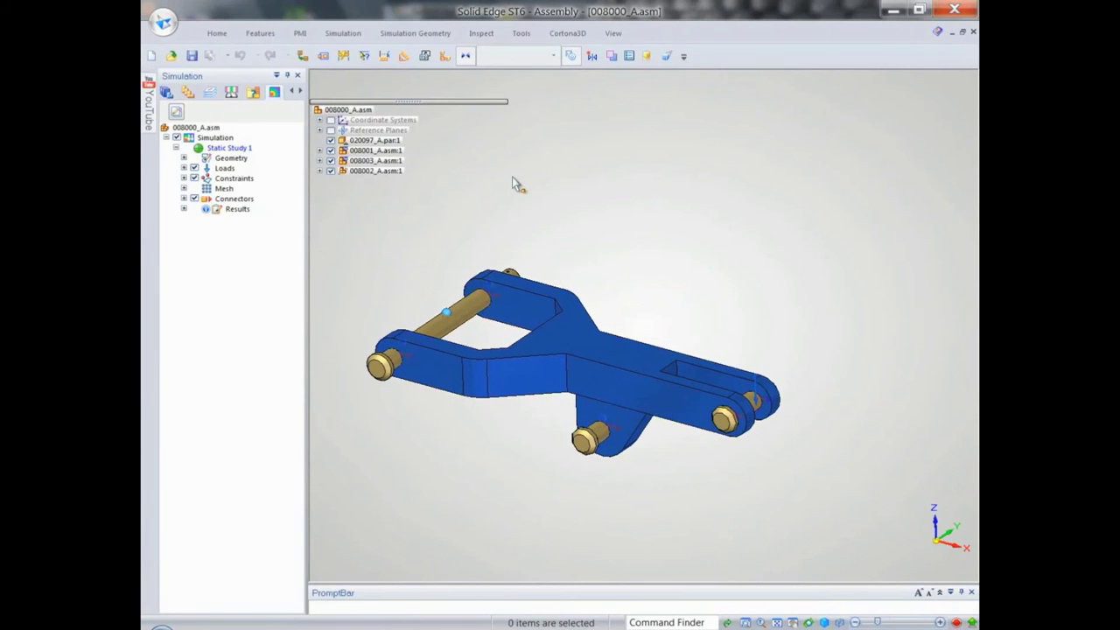
- Switch bracket 020097_A.par back to its designed part
{"action": "left_click", "coordinate": [557, 337]}
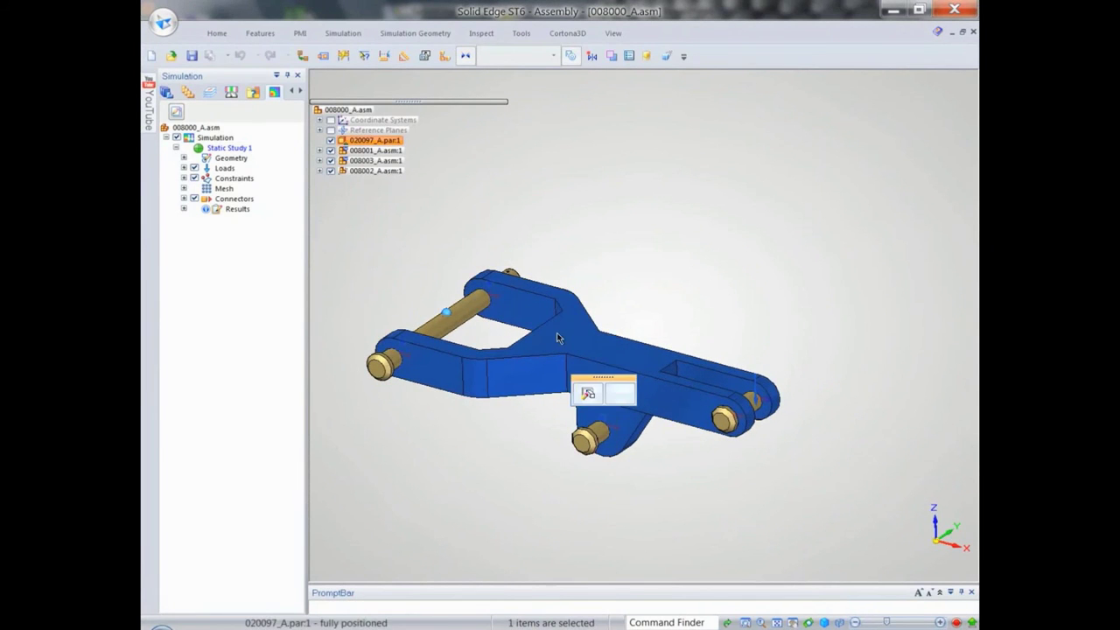
{"action": "right_click", "coordinate": [670, 207]}
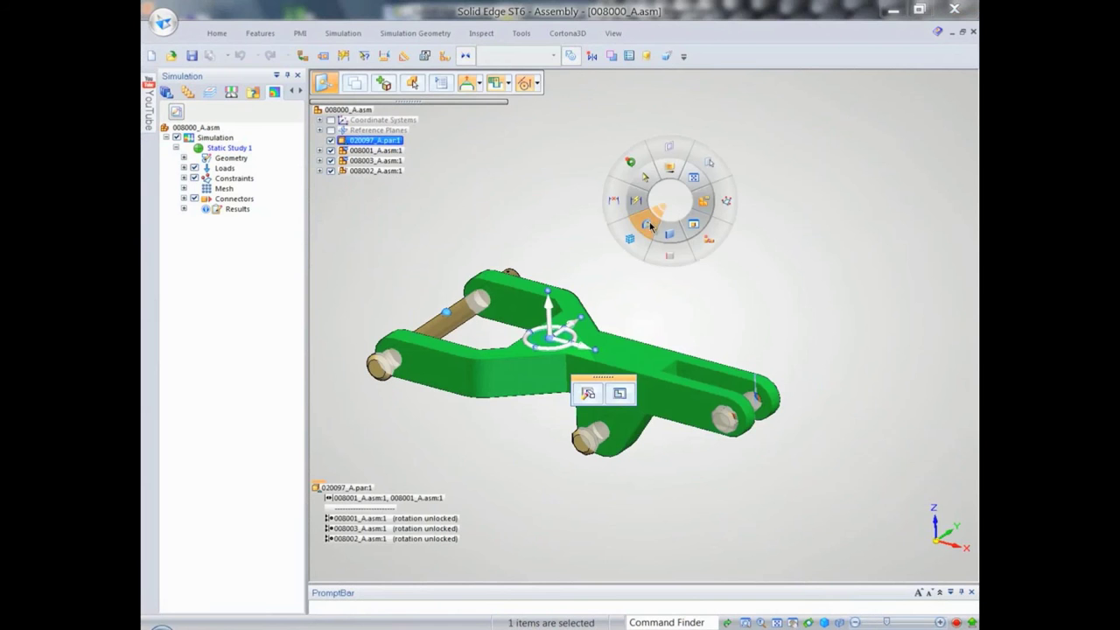
{"action": "left_click", "coordinate": [650, 228]}
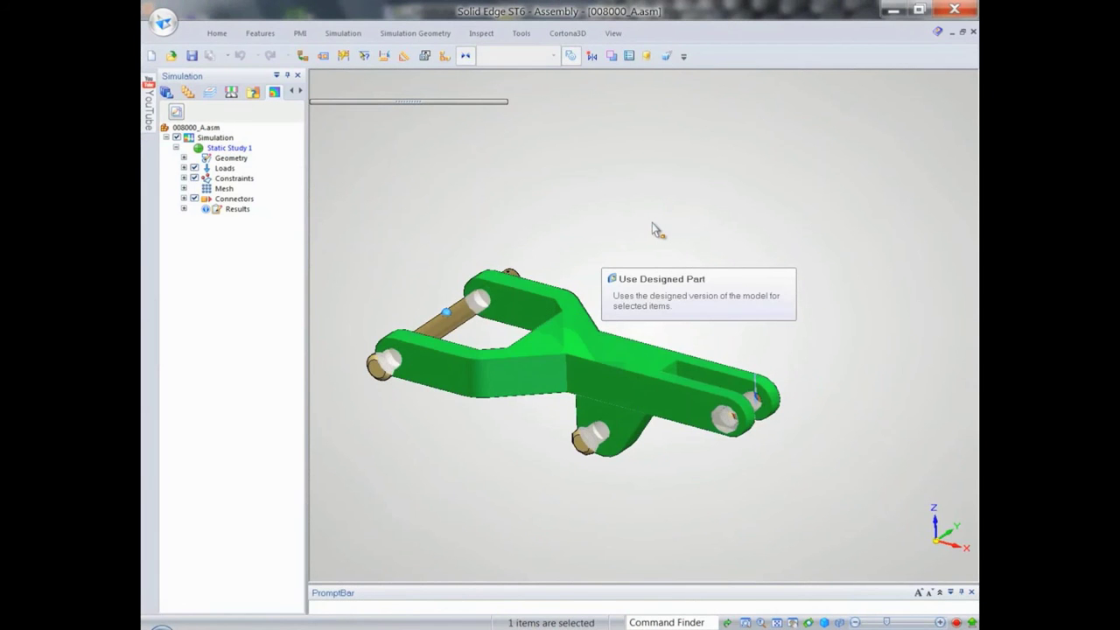
- Change the yoke's 30 dimension to 50
{"action": "middle_click_drag", "start_coordinate": [652, 229], "coordinate": [750, 254]}
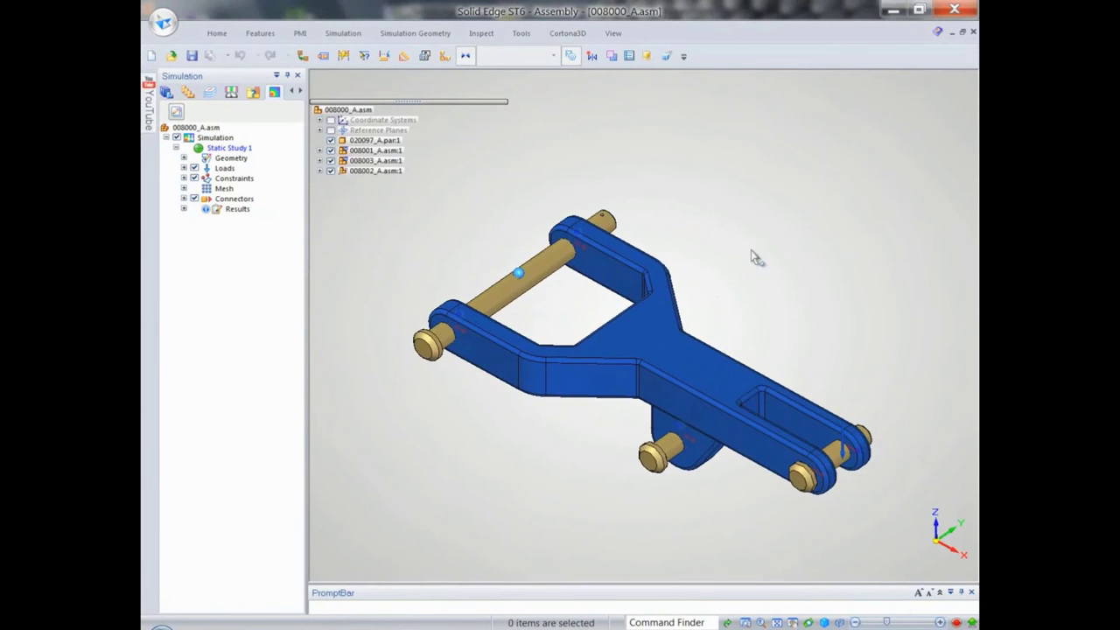
{"action": "left_click", "coordinate": [595, 269]}
{"action": "left_click", "coordinate": [523, 196]}
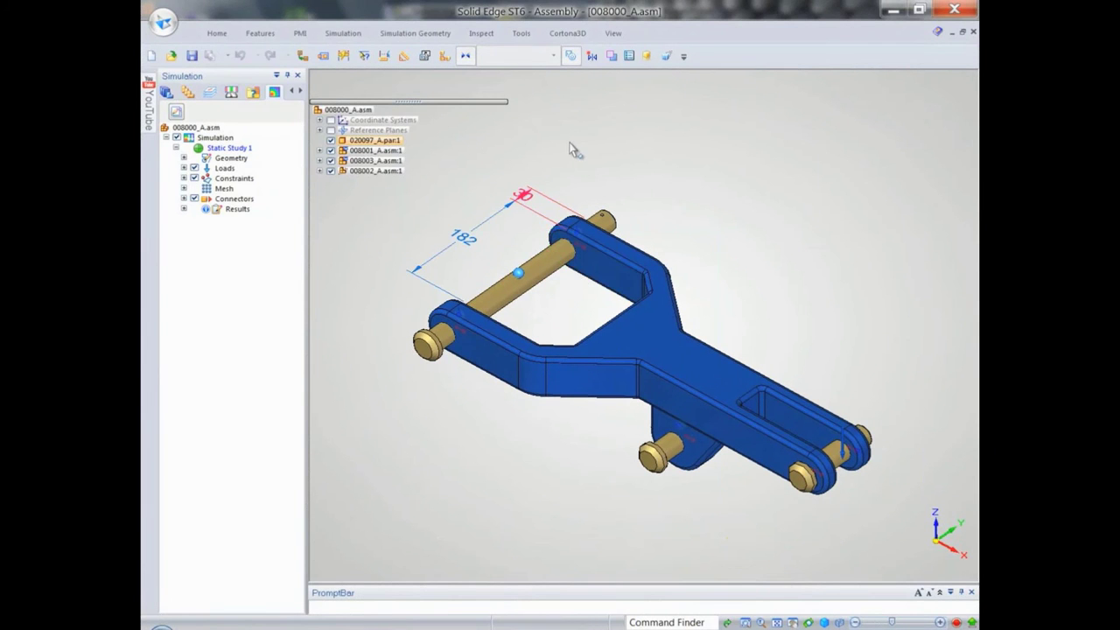
{"action": "type", "text": "50"}
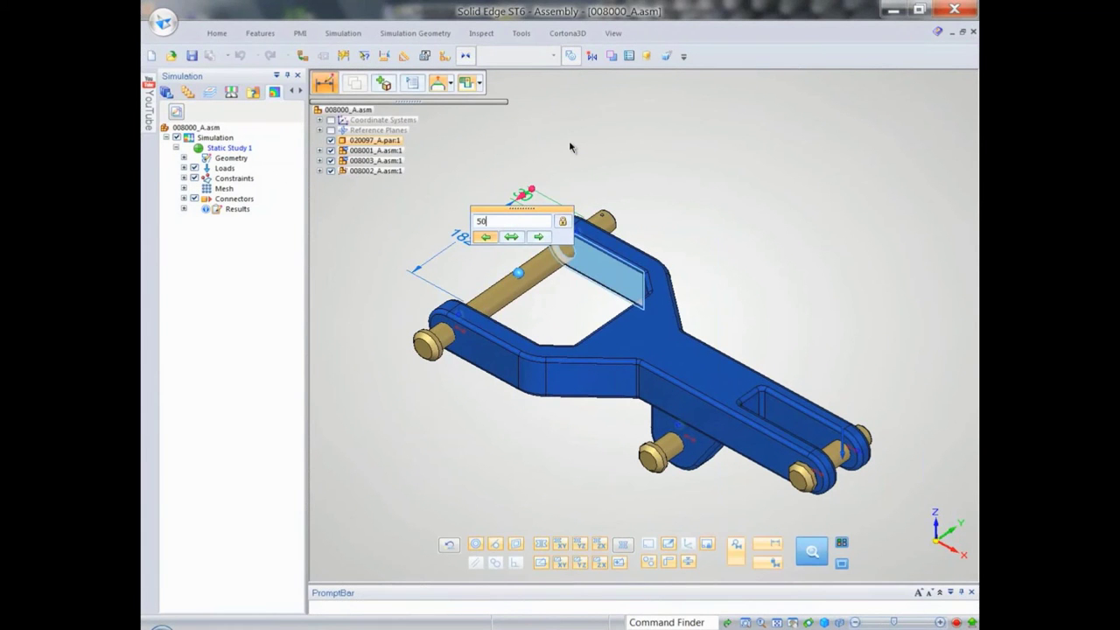
{"action": "key", "text": "Return"}
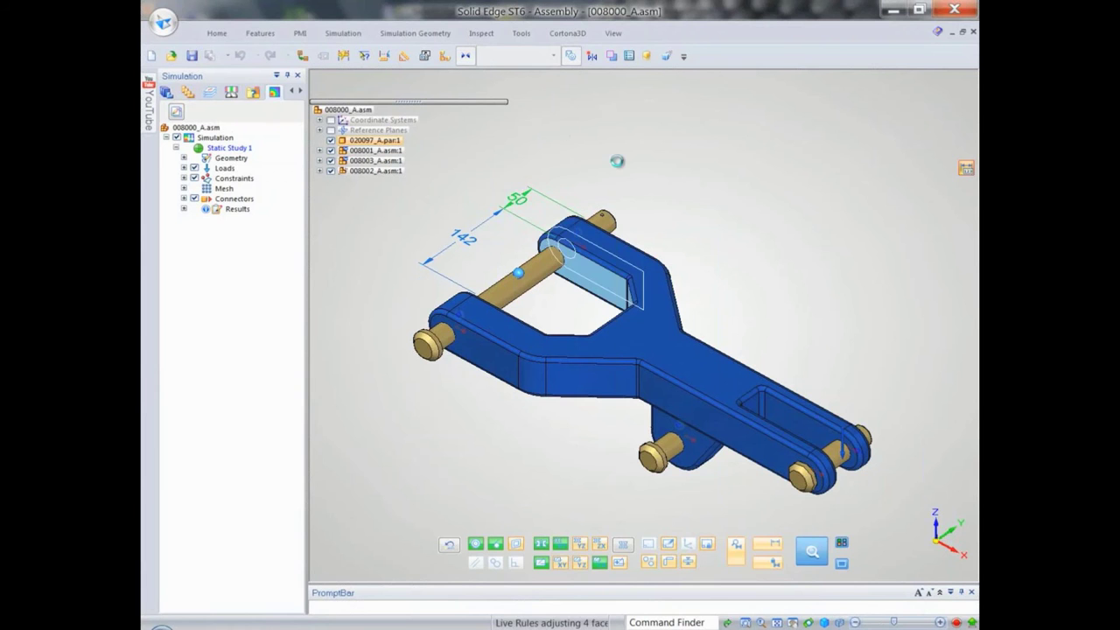
- Move the slot's end face to set the slot dimension to 50
{"action": "scroll", "coordinate": [685, 237], "scroll_direction": "down", "scroll_amount": 2}
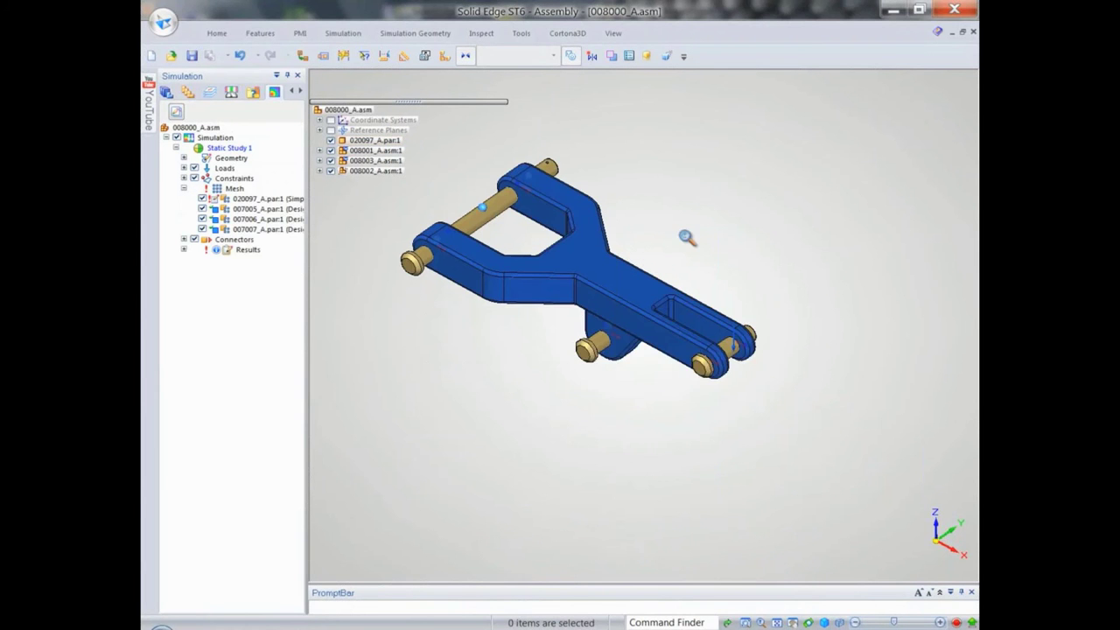
{"action": "scroll", "coordinate": [687, 239], "scroll_direction": "up", "scroll_amount": 3}
{"action": "left_click", "coordinate": [691, 363]}
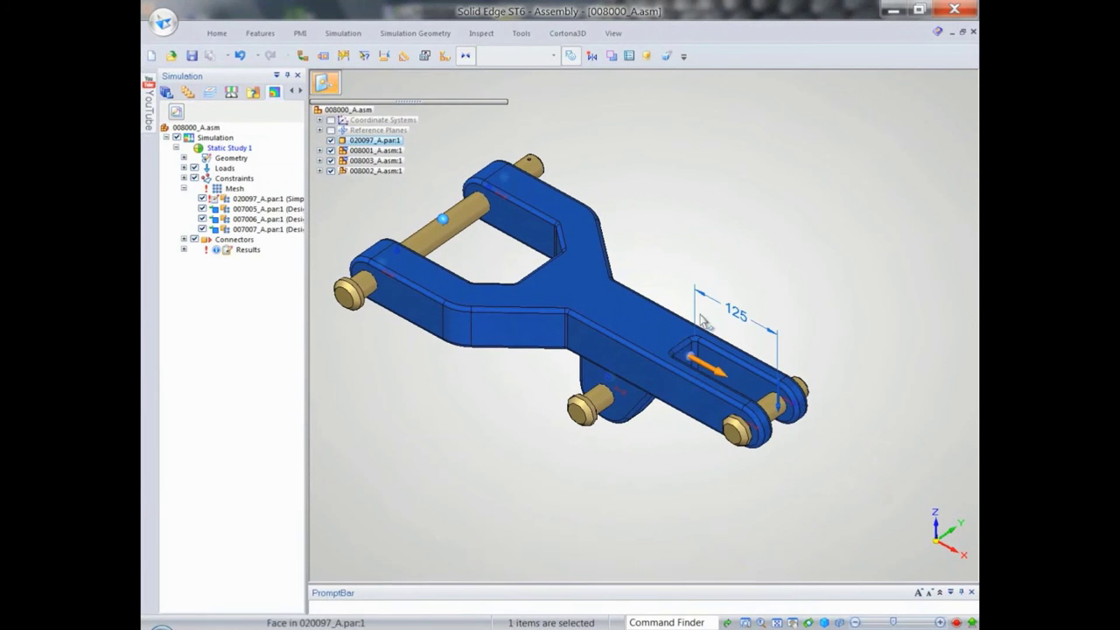
{"action": "left_click", "coordinate": [717, 354]}
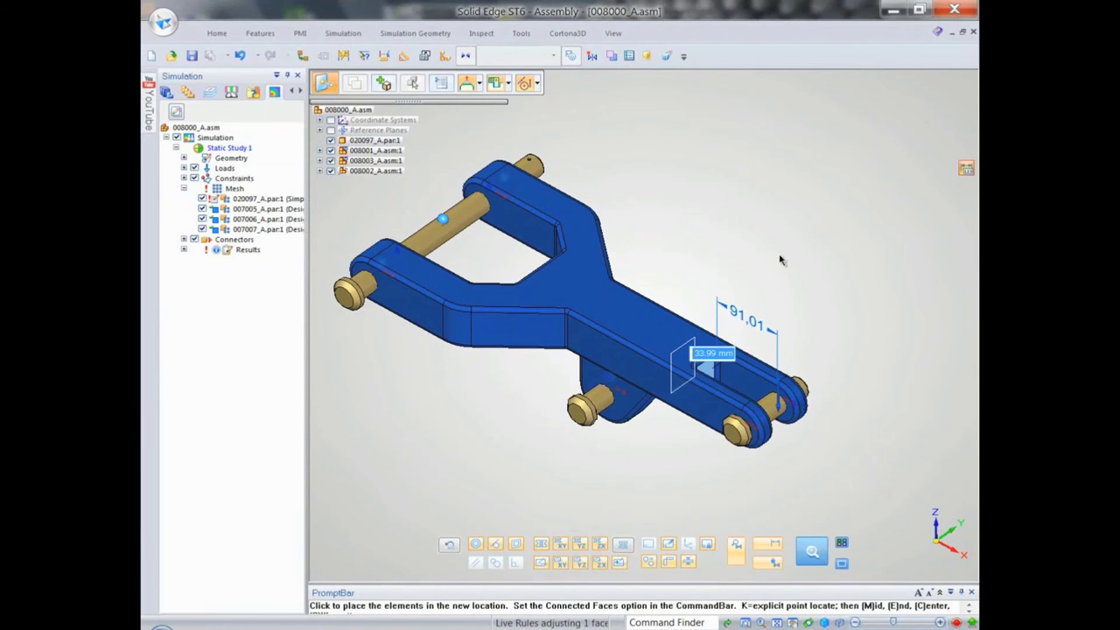
{"action": "type", "text": "50"}
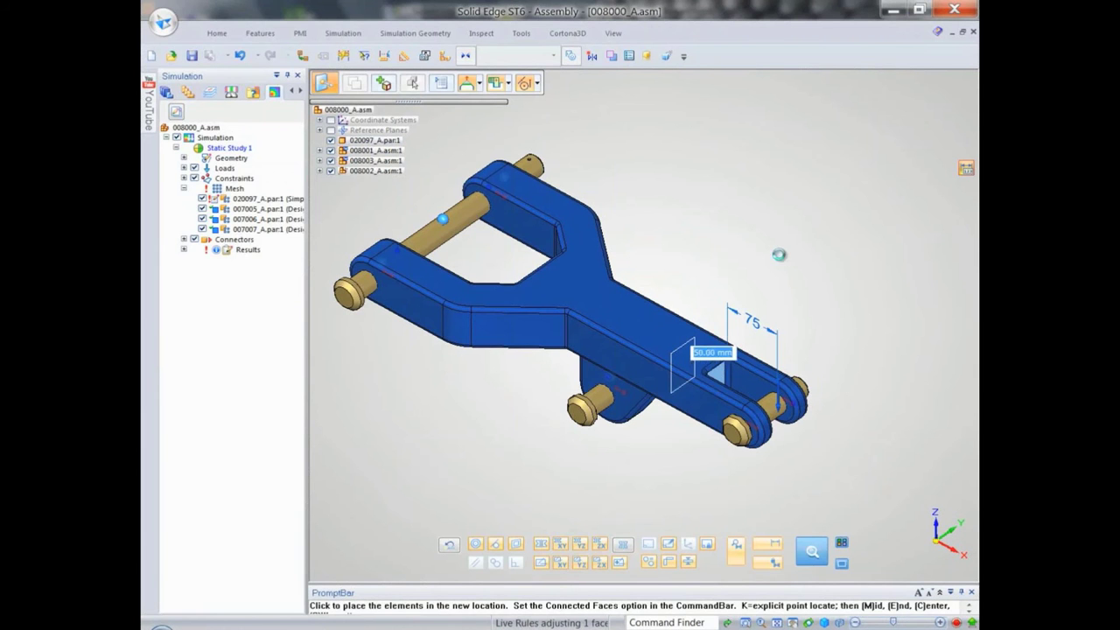
{"action": "key", "text": "Return"}
- Rotate the lower tab 10° about the lower pin
{"action": "left_click", "coordinate": [670, 479]}
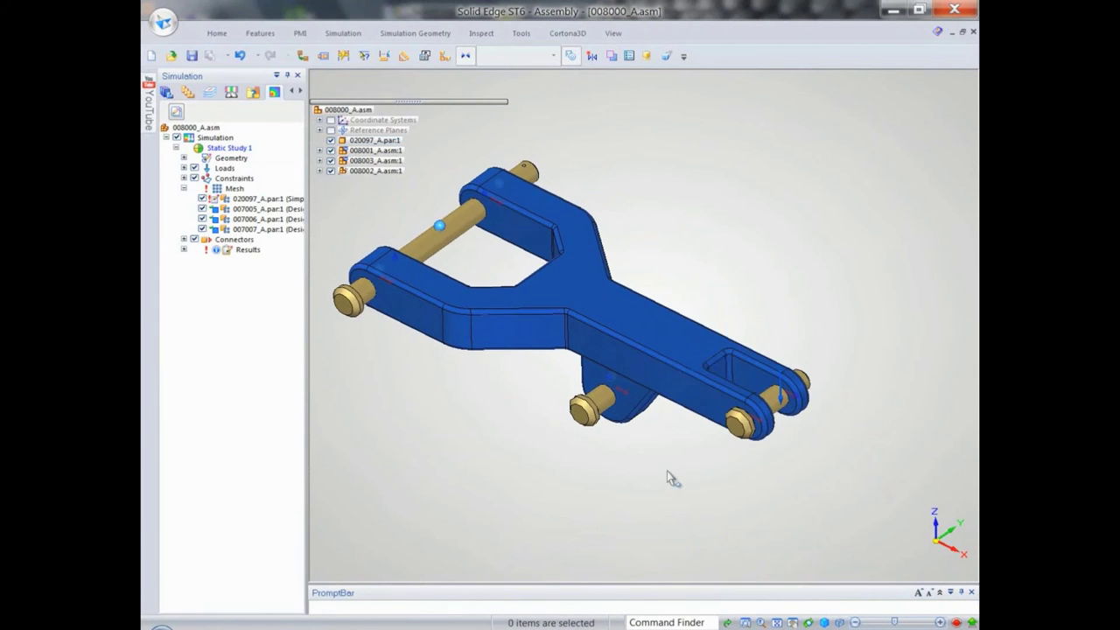
{"action": "scroll", "coordinate": [709, 475], "scroll_direction": "up", "scroll_amount": 5}
{"action": "left_click", "coordinate": [757, 421]}
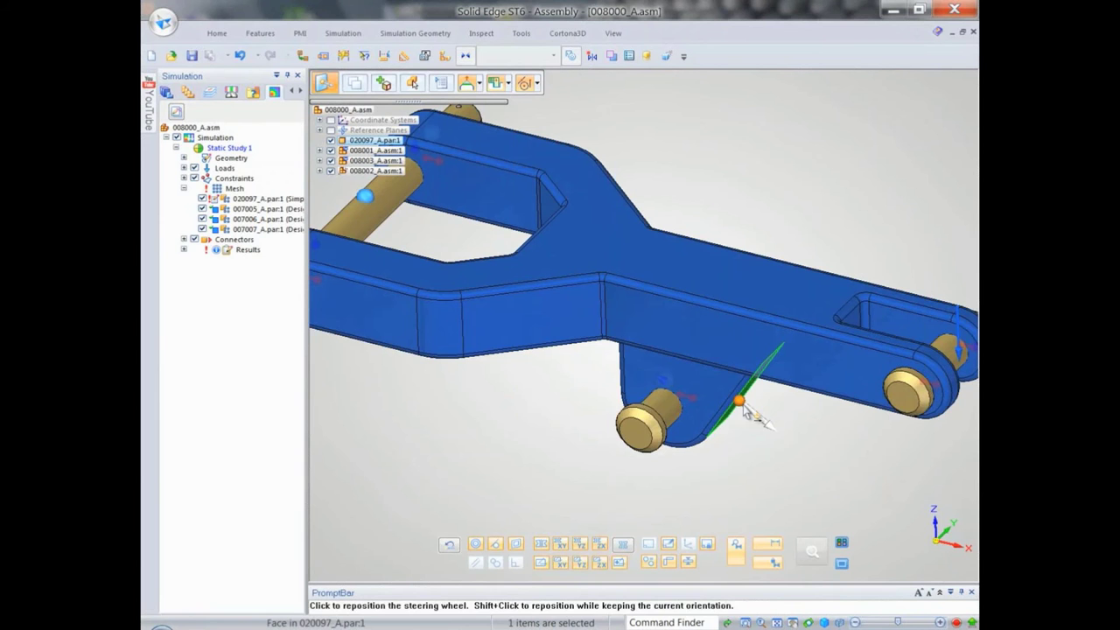
{"action": "left_click", "coordinate": [739, 400]}
{"action": "left_click", "coordinate": [665, 400]}
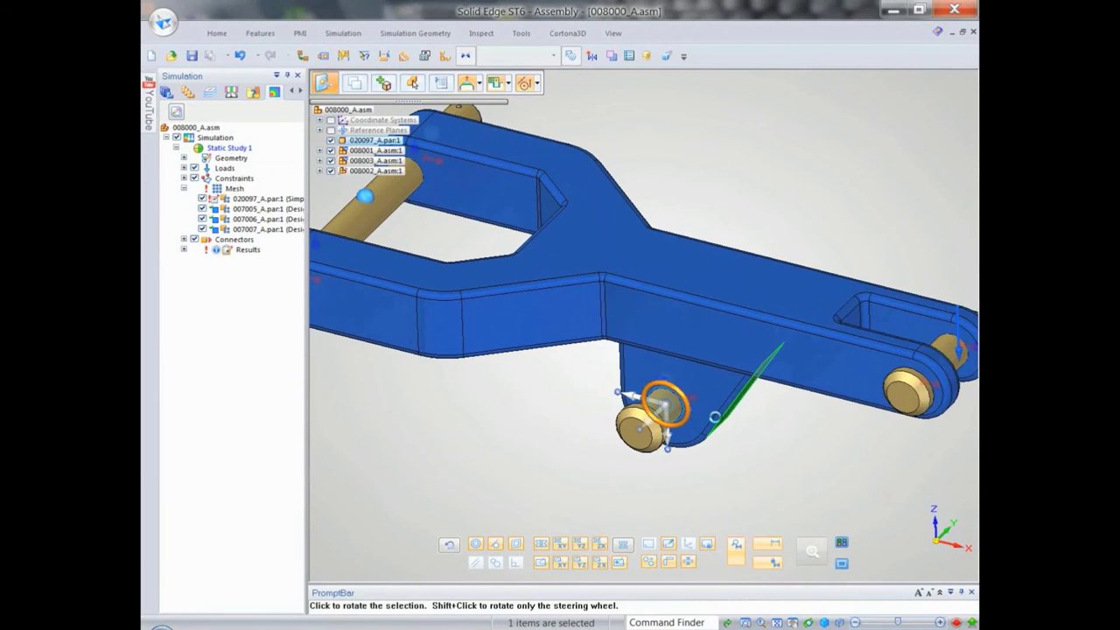
{"action": "left_click", "coordinate": [740, 443]}
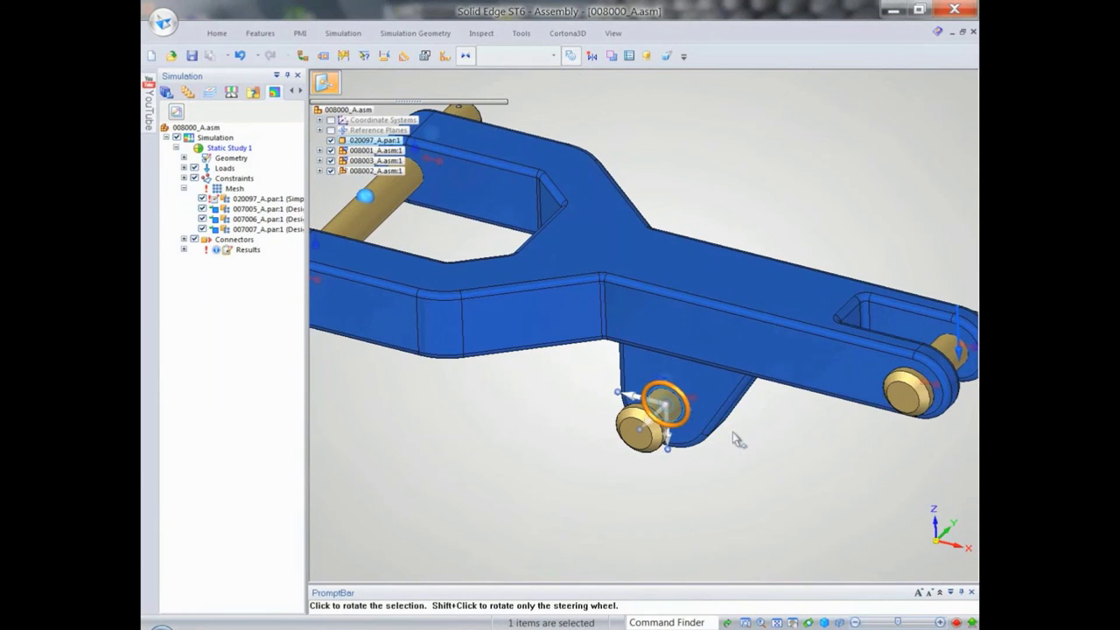
{"action": "left_click", "coordinate": [863, 479]}
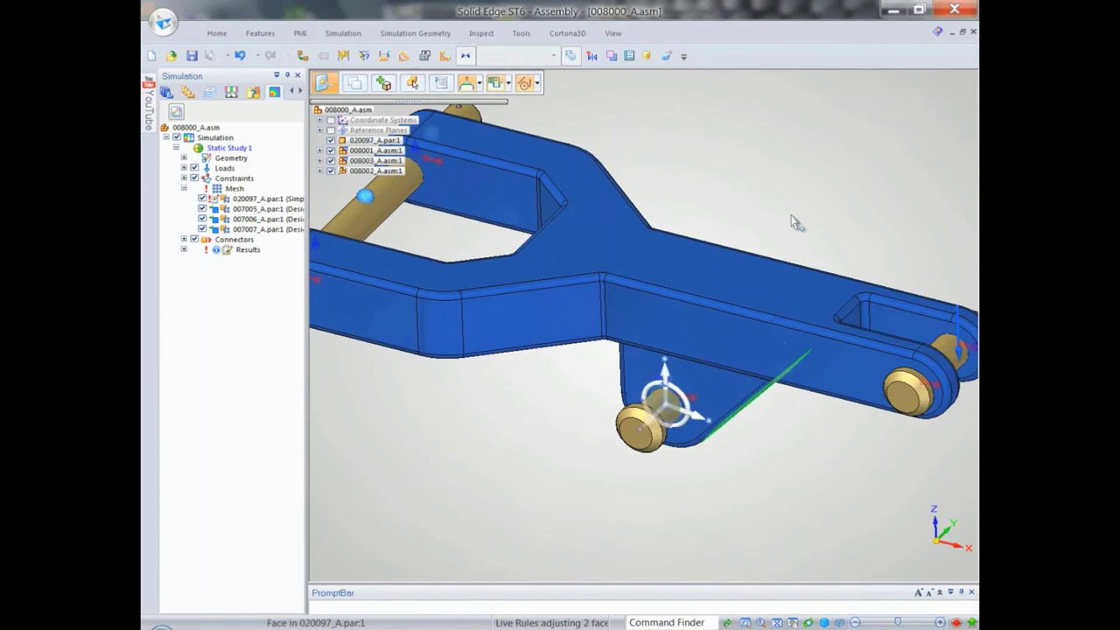
{"action": "key", "text": "Escape"}
{"action": "key", "text": "ctrl+shift+a"}
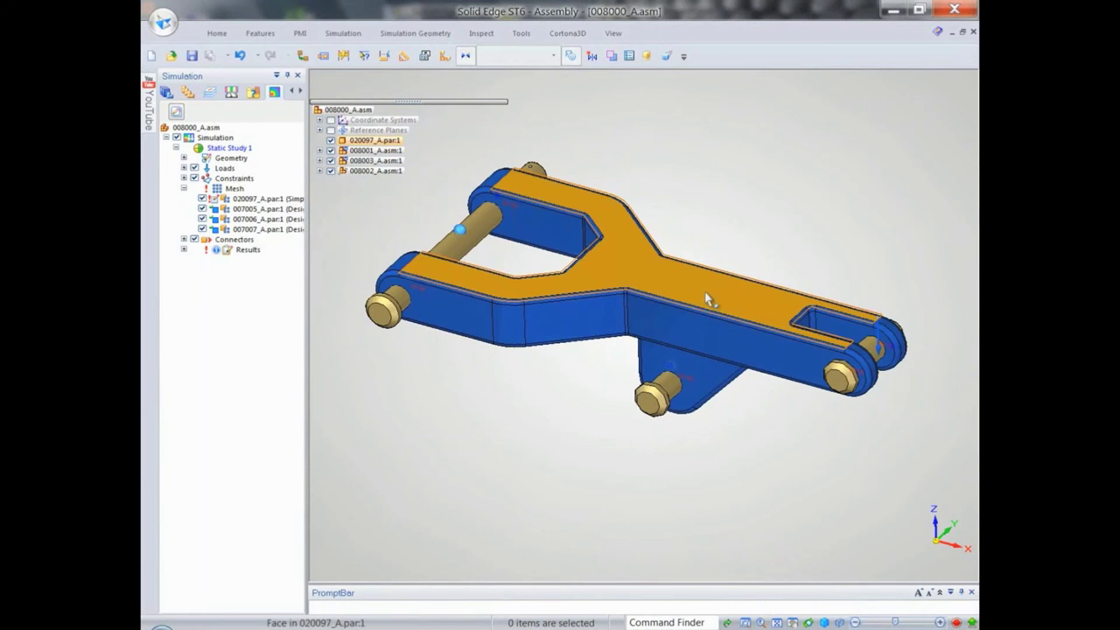
- Move the bracket's top face 10 mm along its normal
{"action": "left_click", "coordinate": [712, 292]}
{"action": "left_click", "coordinate": [710, 278]}
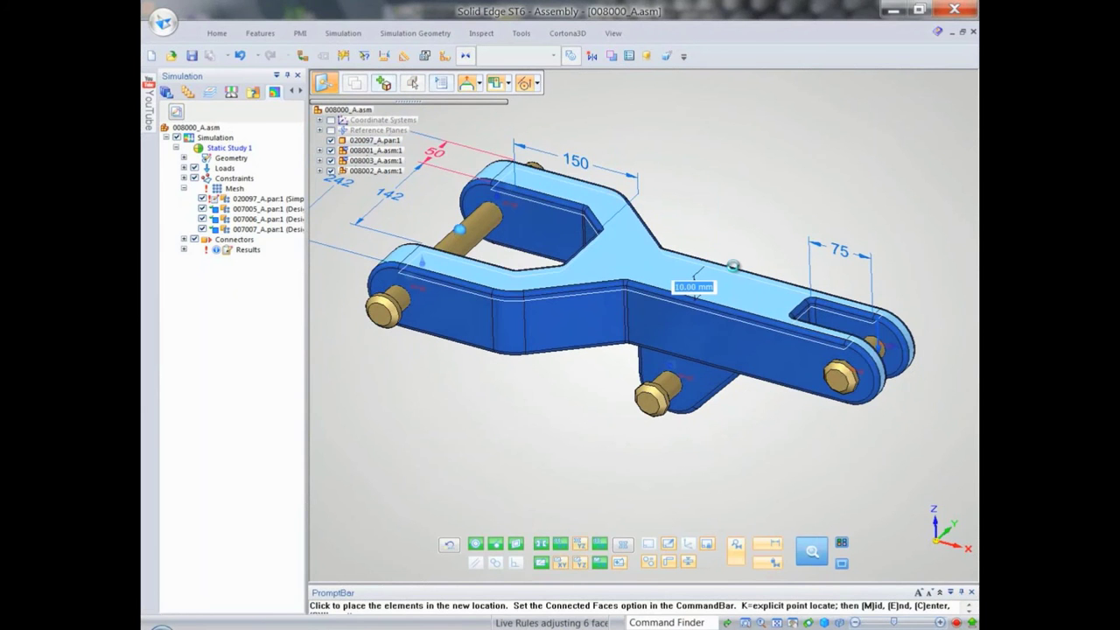
{"action": "left_click", "coordinate": [757, 211]}
{"action": "key", "text": "Escape"}
{"action": "key", "text": "ctrl+shift+a"}
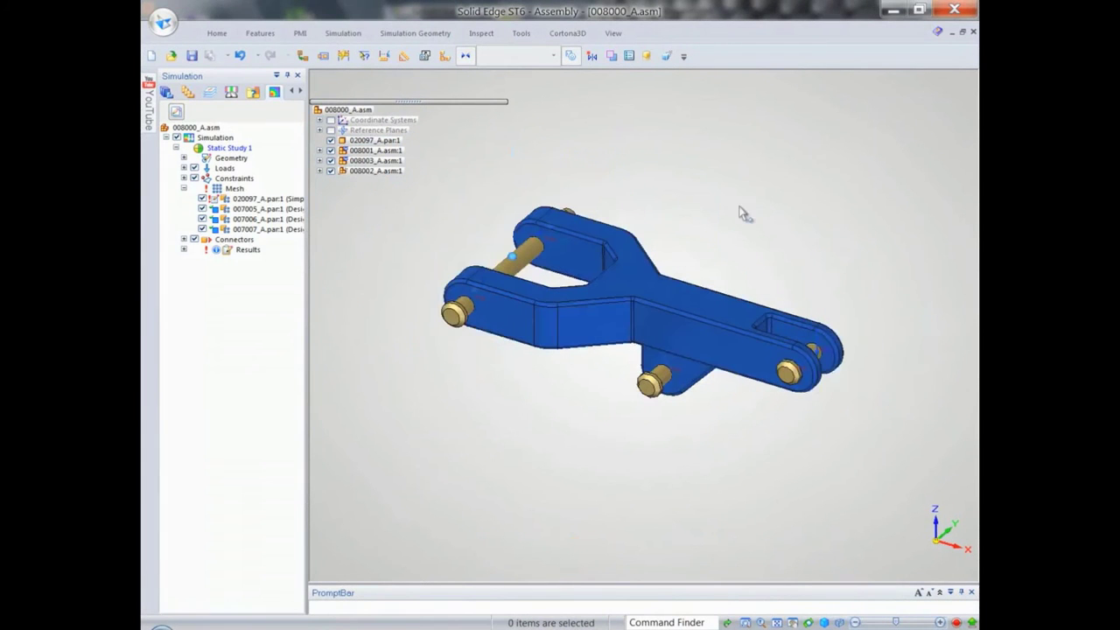
- Solve Static Study 1 from its context menu to get the Von Mises stress plot scaled to 108 MegaPa
{"action": "right_click", "coordinate": [221, 149]}
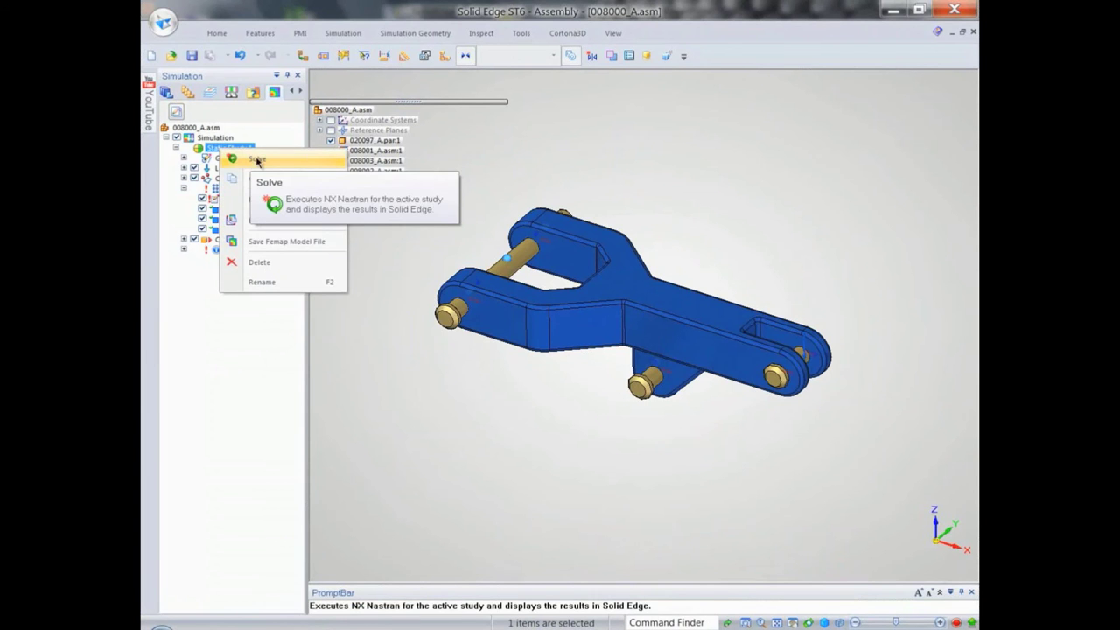
{"action": "left_click", "coordinate": [254, 159]}
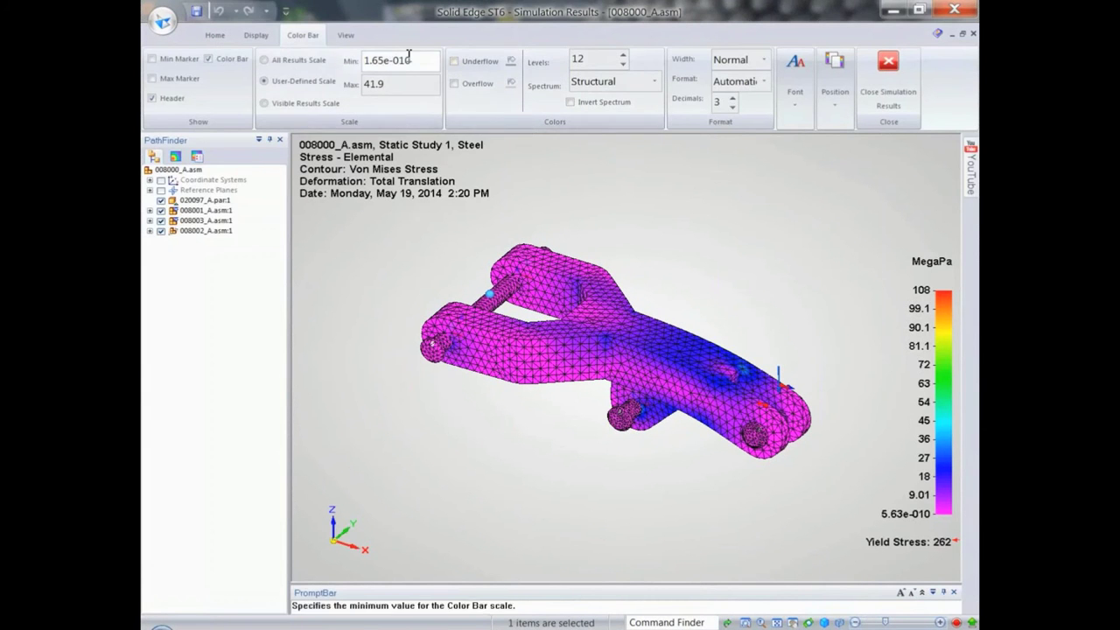
- Display the Factor of Safety contour with the colour bar set to maximum 5 and minimum 4
{"action": "left_click", "coordinate": [215, 35]}
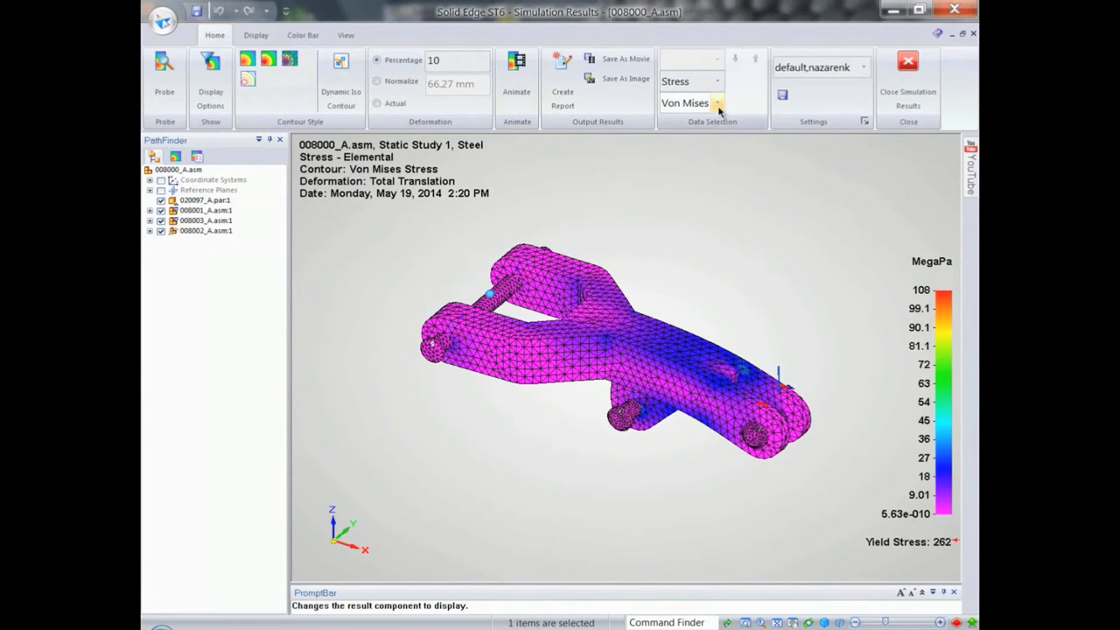
{"action": "left_click", "coordinate": [715, 102]}
{"action": "left_click", "coordinate": [719, 202]}
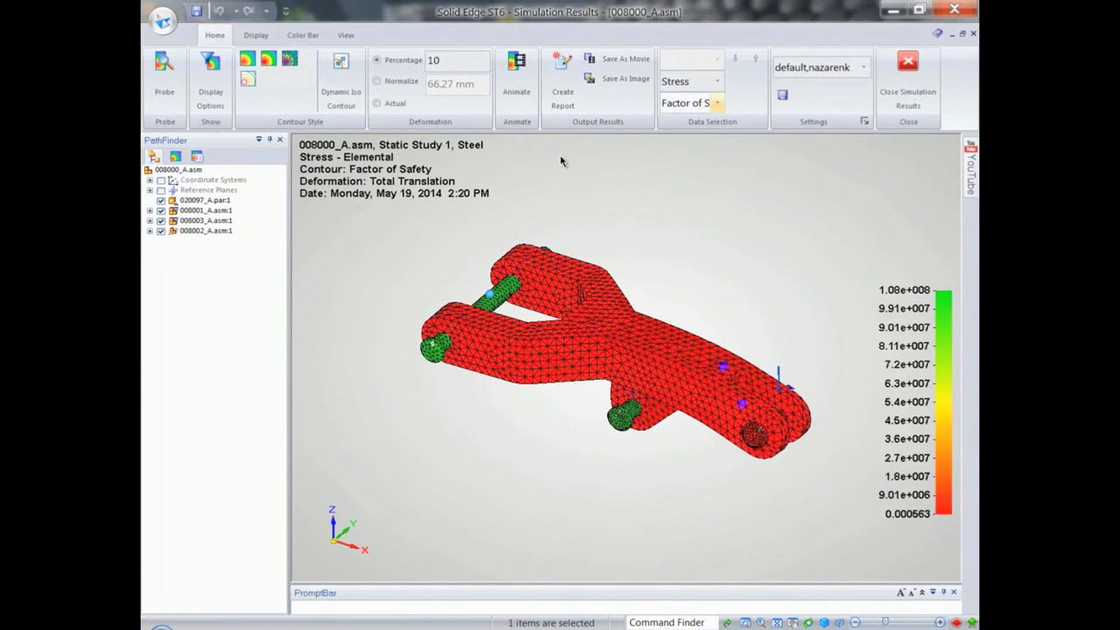
{"action": "left_click", "coordinate": [301, 35]}
{"action": "left_click", "coordinate": [400, 63]}
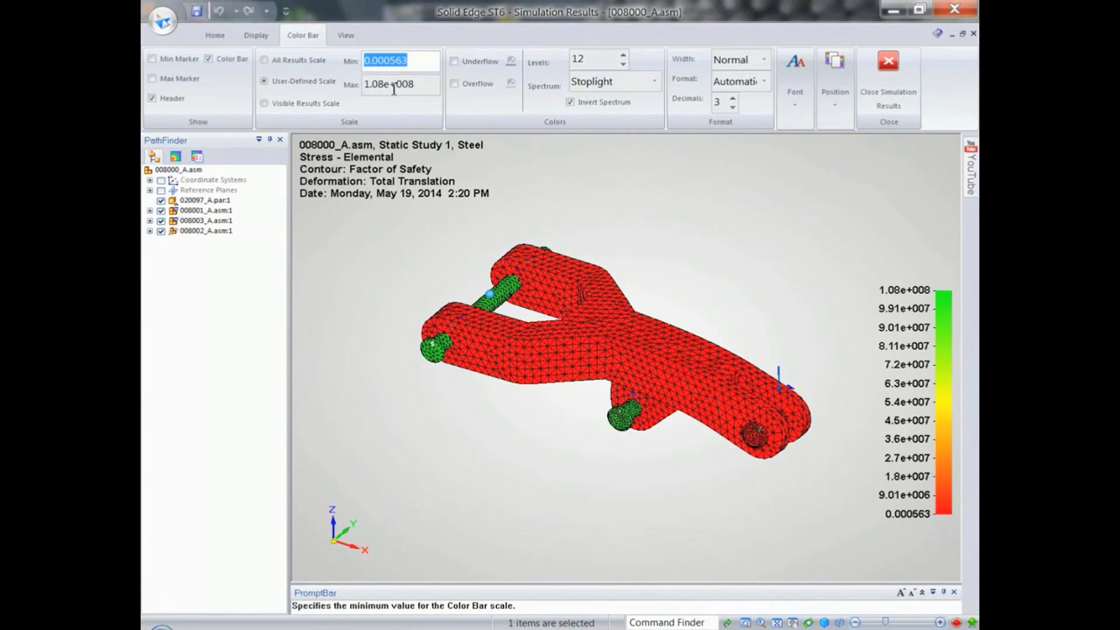
{"action": "left_click", "coordinate": [394, 85]}
{"action": "type", "text": "5"}
{"action": "left_click", "coordinate": [399, 62]}
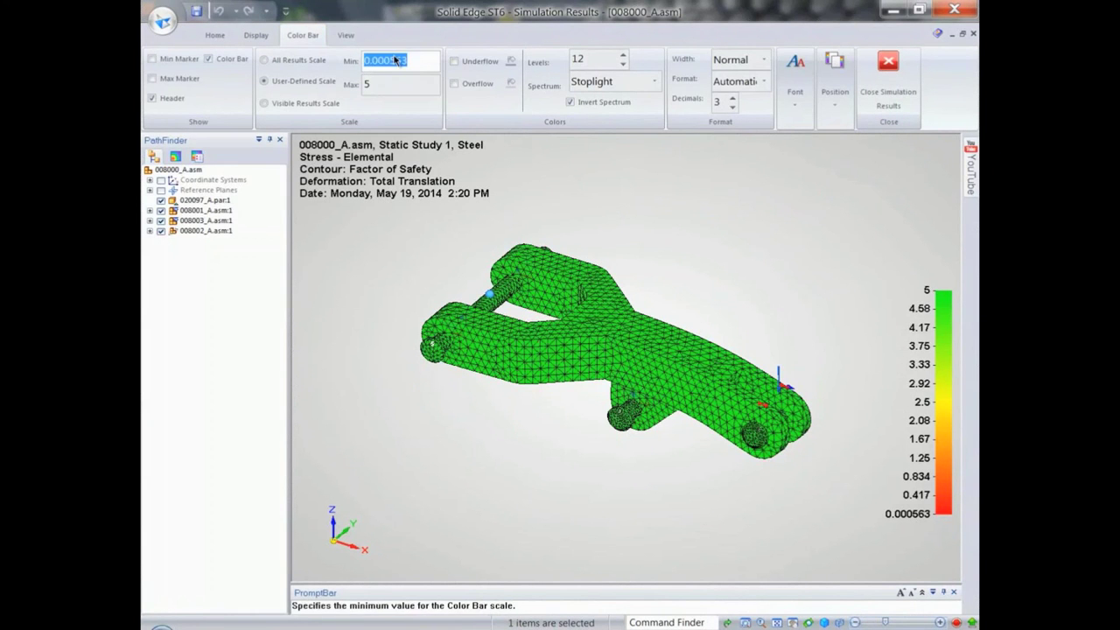
{"action": "type", "text": "4"}
{"action": "key", "text": "Tab"}
- Hide the constraint and load symbols in the Simulation tree and rotate the part
{"action": "scroll", "coordinate": [800, 310], "scroll_direction": "up", "scroll_amount": 3}
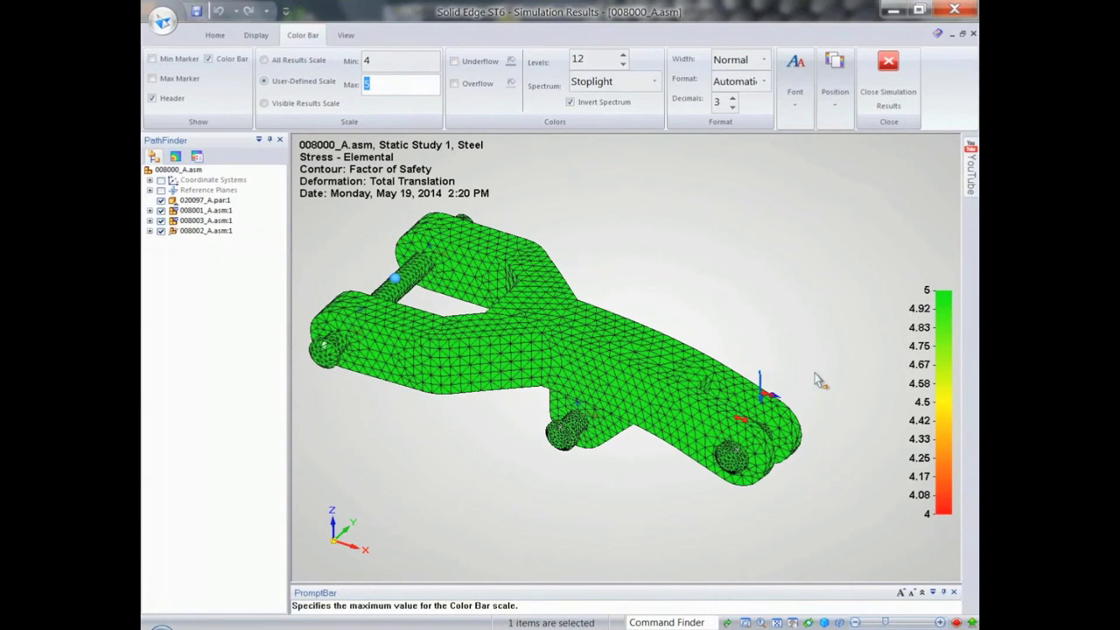
{"action": "scroll", "coordinate": [818, 381], "scroll_direction": "up", "scroll_amount": 5}
{"action": "left_click", "coordinate": [197, 156]}
{"action": "left_click", "coordinate": [177, 242]}
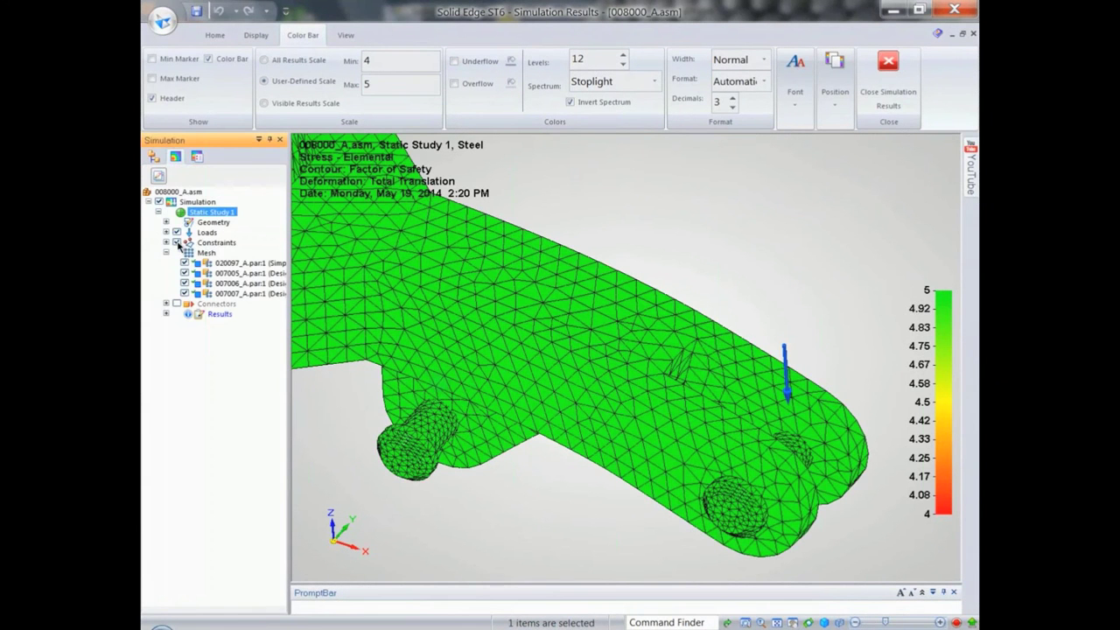
{"action": "left_click", "coordinate": [177, 232]}
{"action": "scroll", "coordinate": [623, 226], "scroll_direction": "down", "scroll_amount": 1}
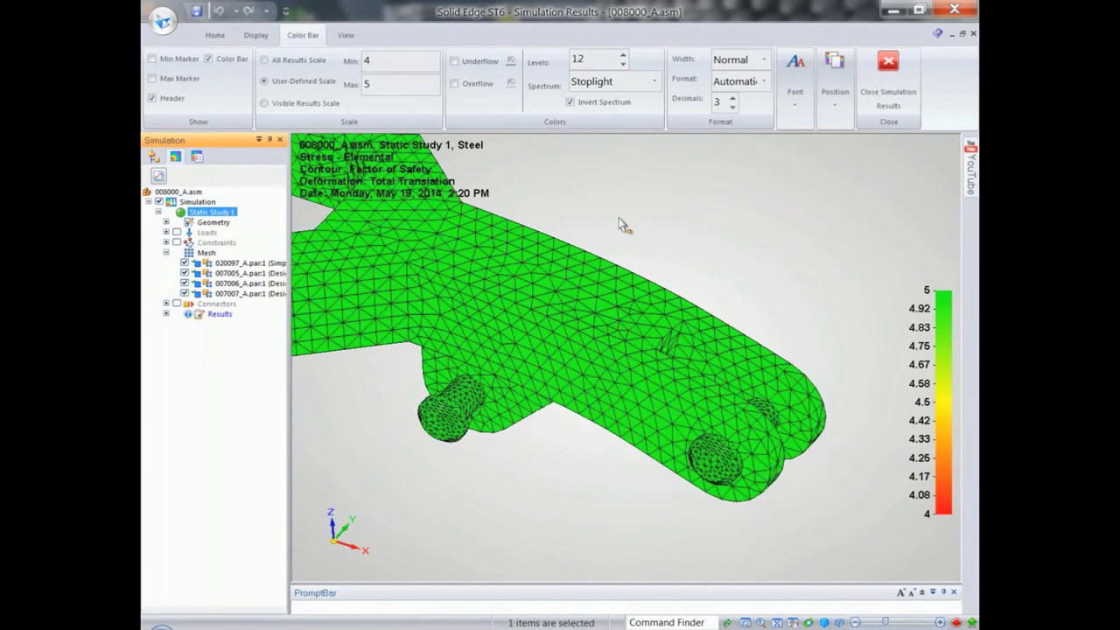
{"action": "scroll", "coordinate": [623, 225], "scroll_direction": "down", "scroll_amount": 2}
{"action": "middle_click_drag", "start_coordinate": [619, 226], "coordinate": [863, 220]}
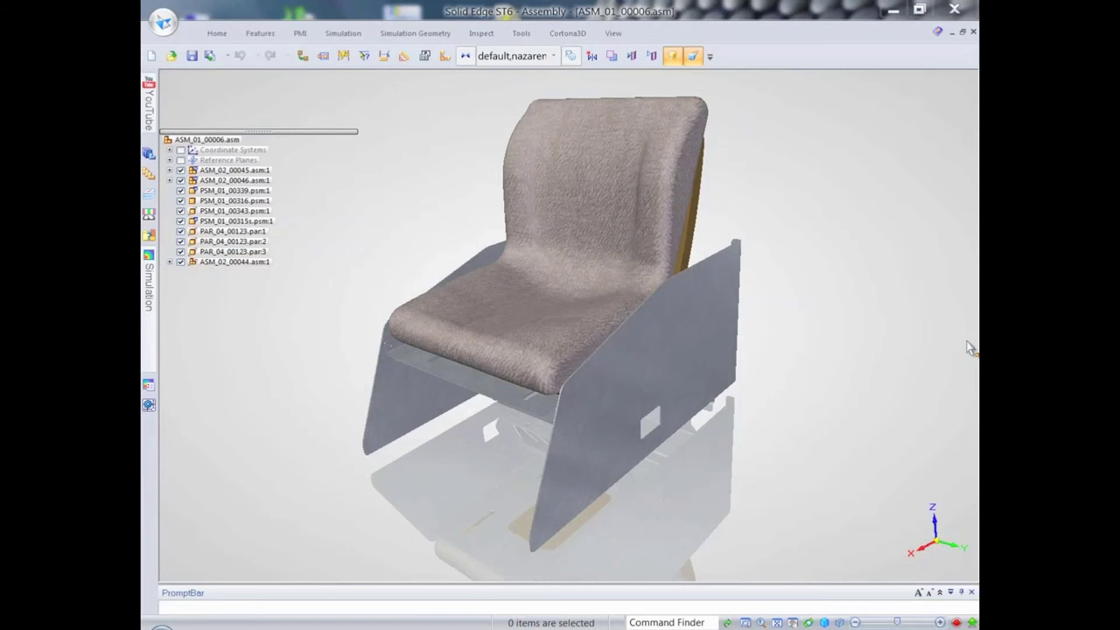
- Start the seat assembly demo, turn off the floor reflection and orbit to a front three-quarter view
{"action": "mouse_move", "coordinate": [285, 608]}
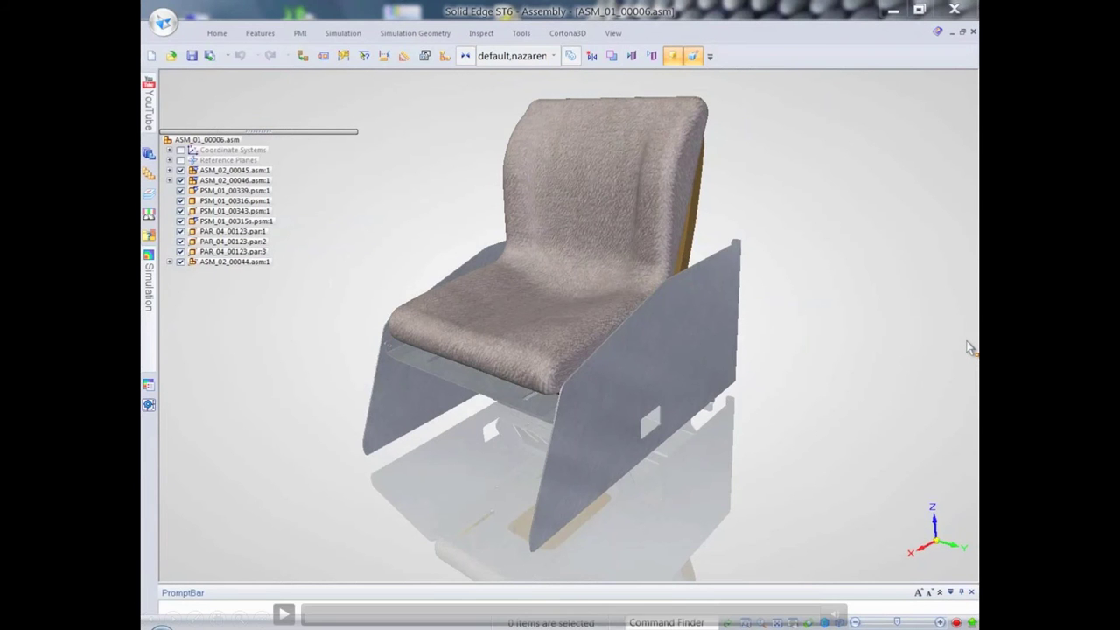
{"action": "left_click", "coordinate": [282, 612]}
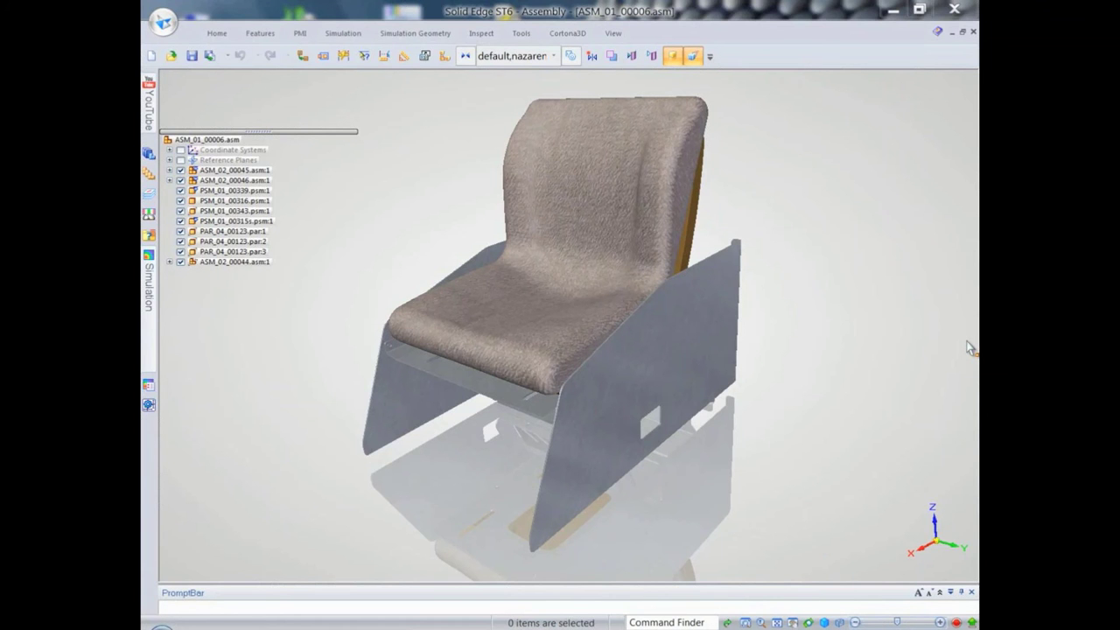
{"action": "left_click", "coordinate": [692, 55]}
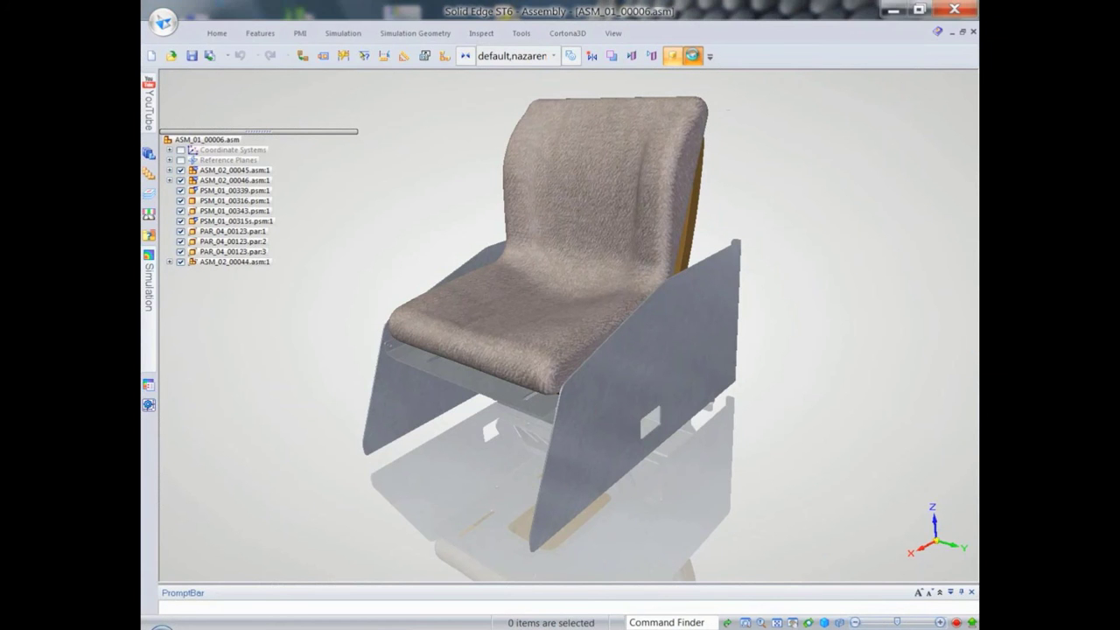
{"action": "left_click", "coordinate": [680, 56]}
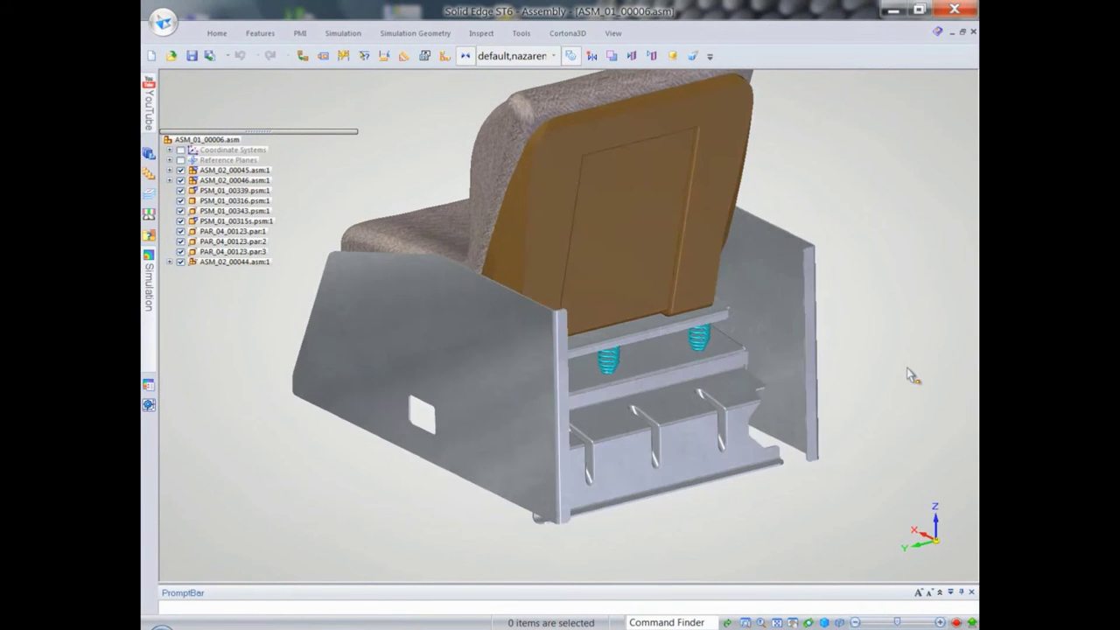
{"action": "middle_click_drag", "start_coordinate": [907, 375], "coordinate": [678, 131]}
- Apply the SM Study 1 display configuration and show the frame in Shaded view style
{"action": "left_click", "coordinate": [514, 55]}
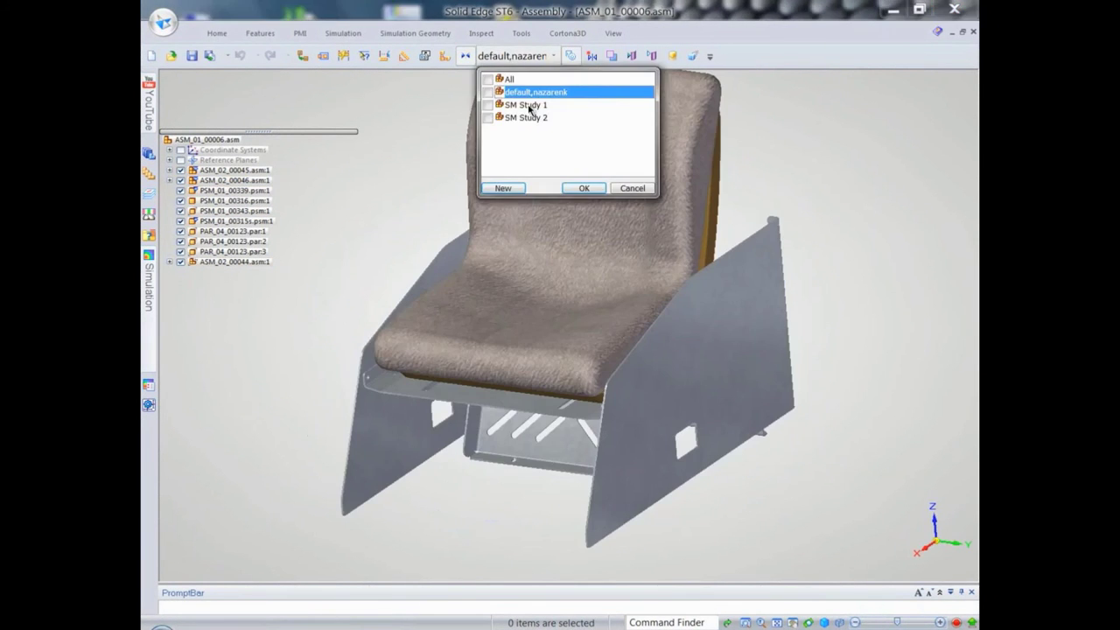
{"action": "left_click", "coordinate": [526, 104]}
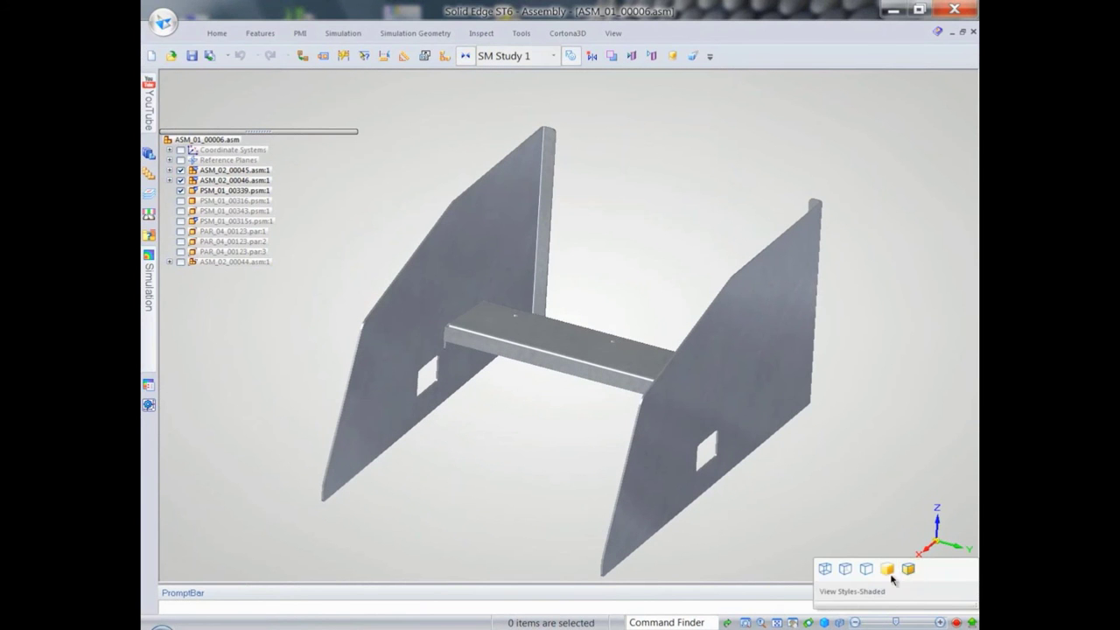
{"action": "left_click", "coordinate": [907, 571]}
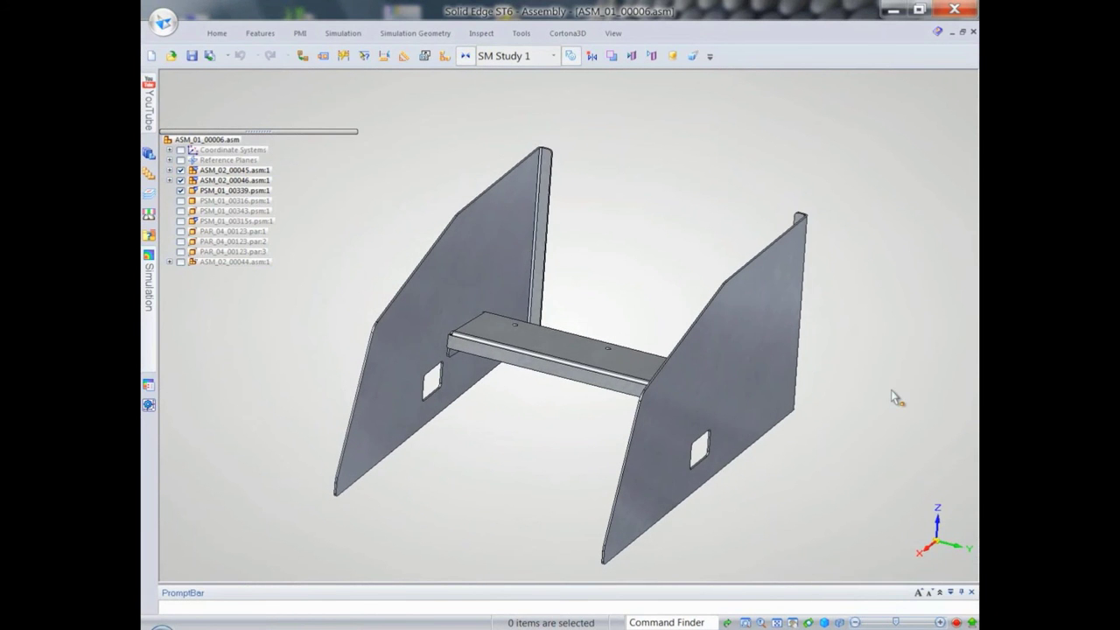
- Create mid-surfaces for the left side panel, right side panel and crossbeam
{"action": "right_click_drag", "start_coordinate": [643, 206], "coordinate": [645, 165]}
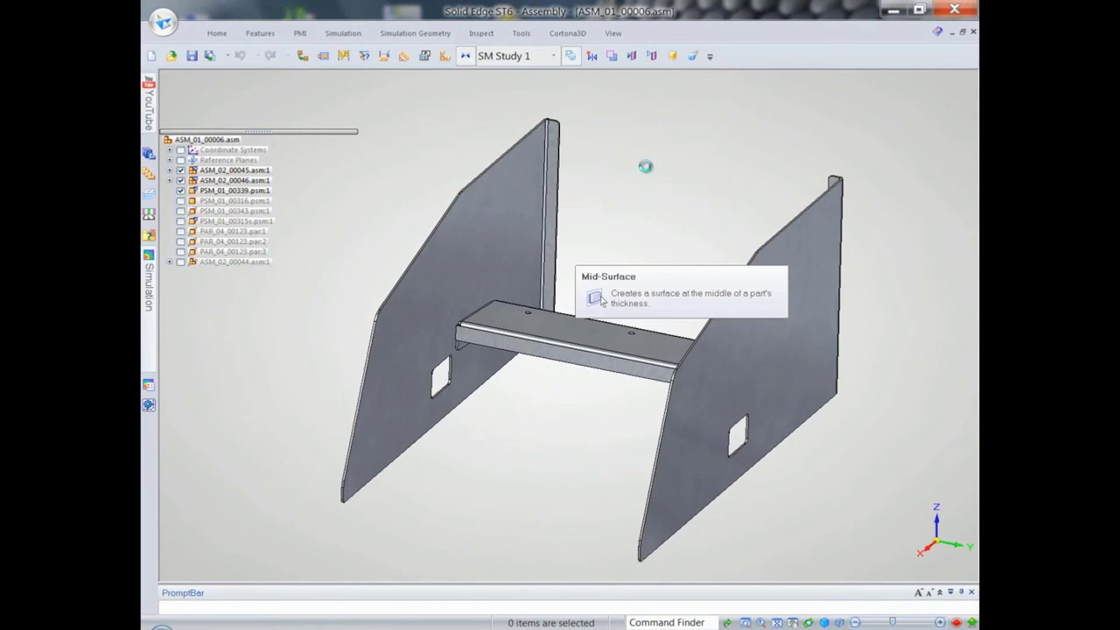
{"action": "left_click", "coordinate": [523, 196]}
{"action": "right_click", "coordinate": [395, 152]}
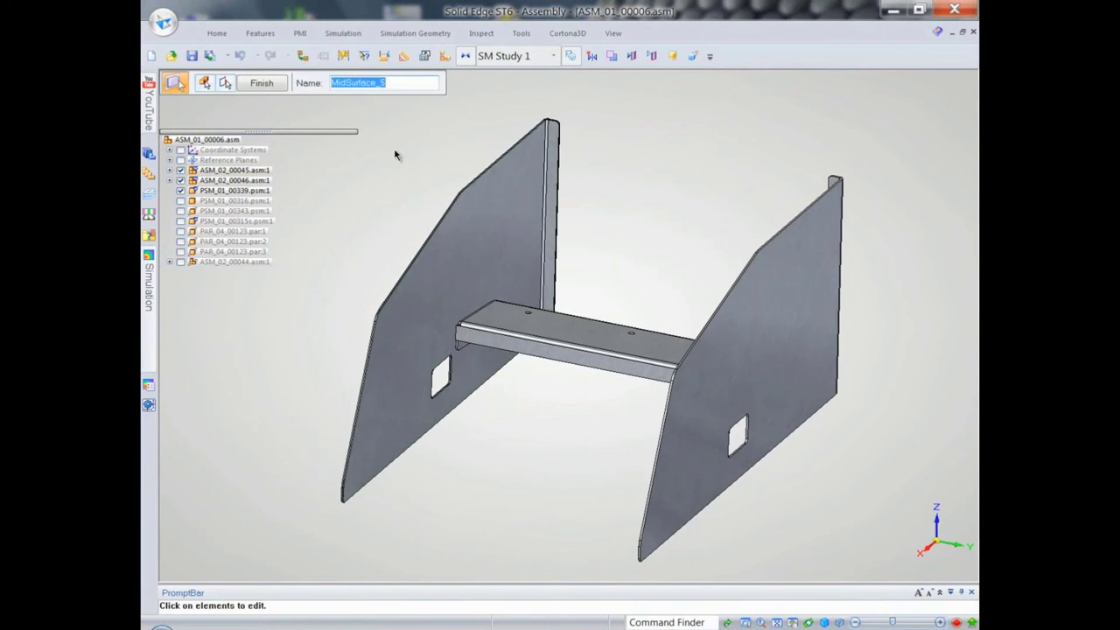
{"action": "left_click", "coordinate": [779, 240]}
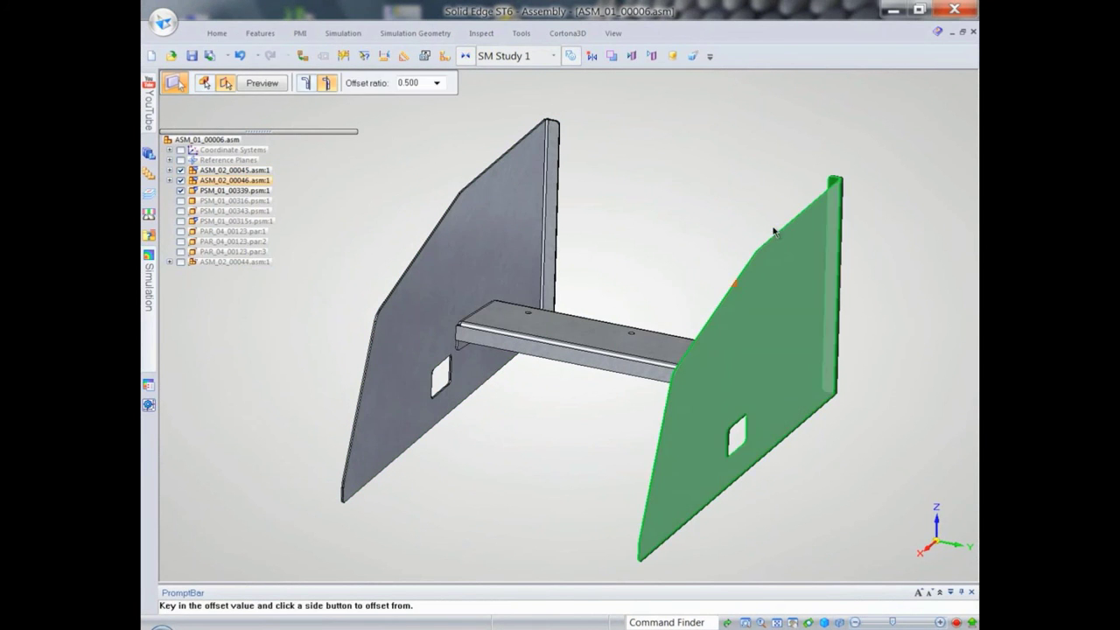
{"action": "right_click", "coordinate": [746, 182]}
{"action": "left_click", "coordinate": [607, 333]}
{"action": "right_click", "coordinate": [657, 216]}
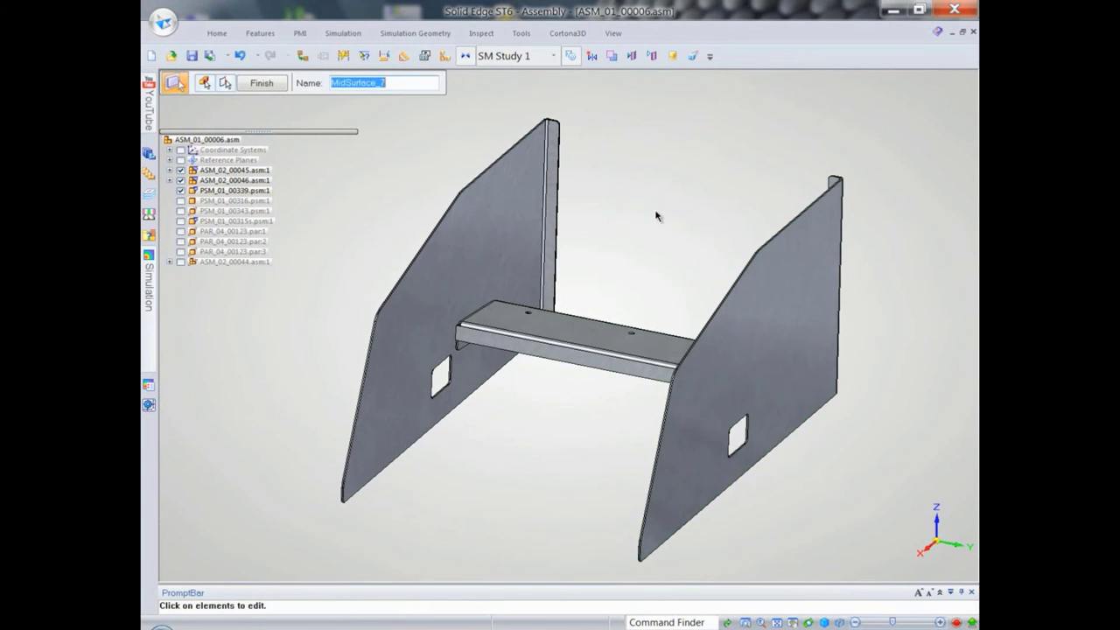
{"action": "left_click", "coordinate": [263, 83]}
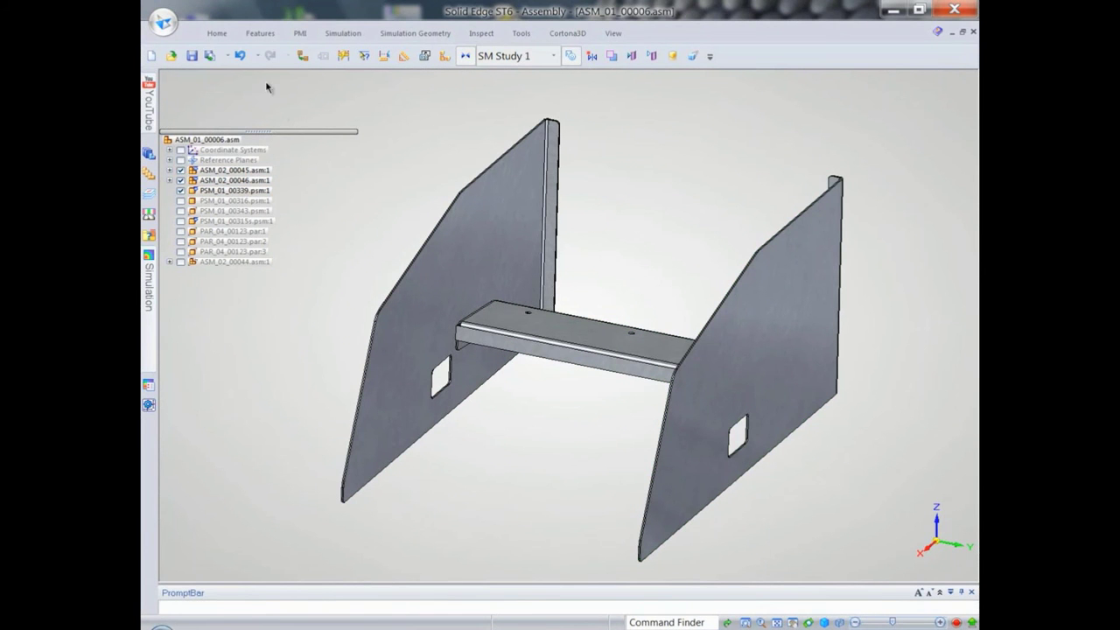
- Hide the assembly's solid parts, show all construction mid-surfaces and orbit around the bracket
{"action": "right_click", "coordinate": [224, 140]}
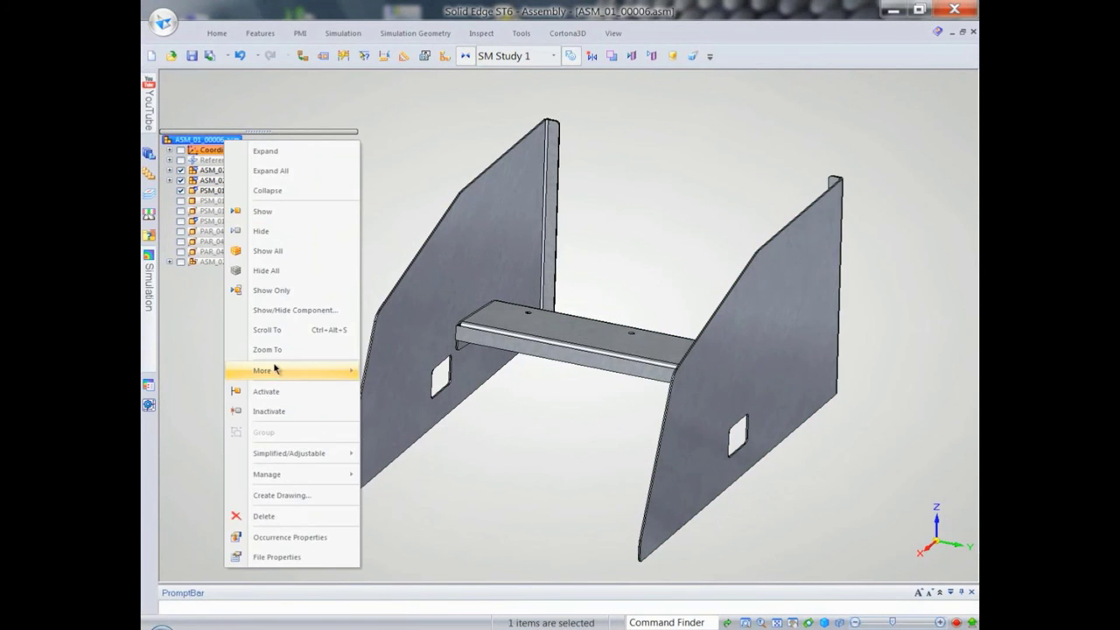
{"action": "left_click", "coordinate": [300, 214]}
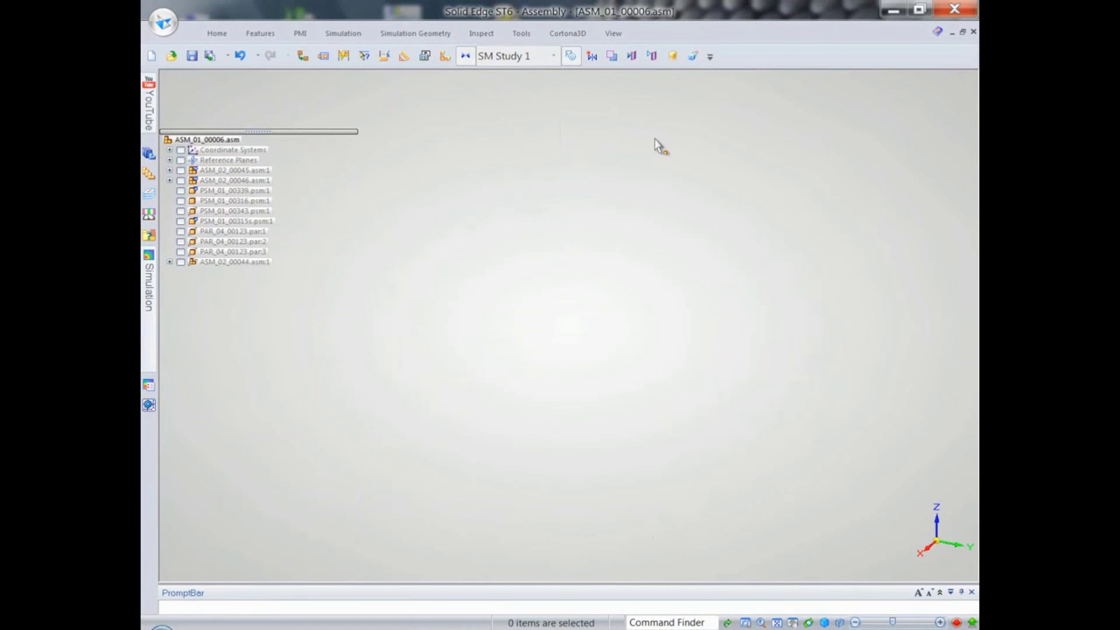
{"action": "left_click", "coordinate": [633, 54]}
{"action": "middle_click_drag", "start_coordinate": [715, 203], "coordinate": [640, 207]}
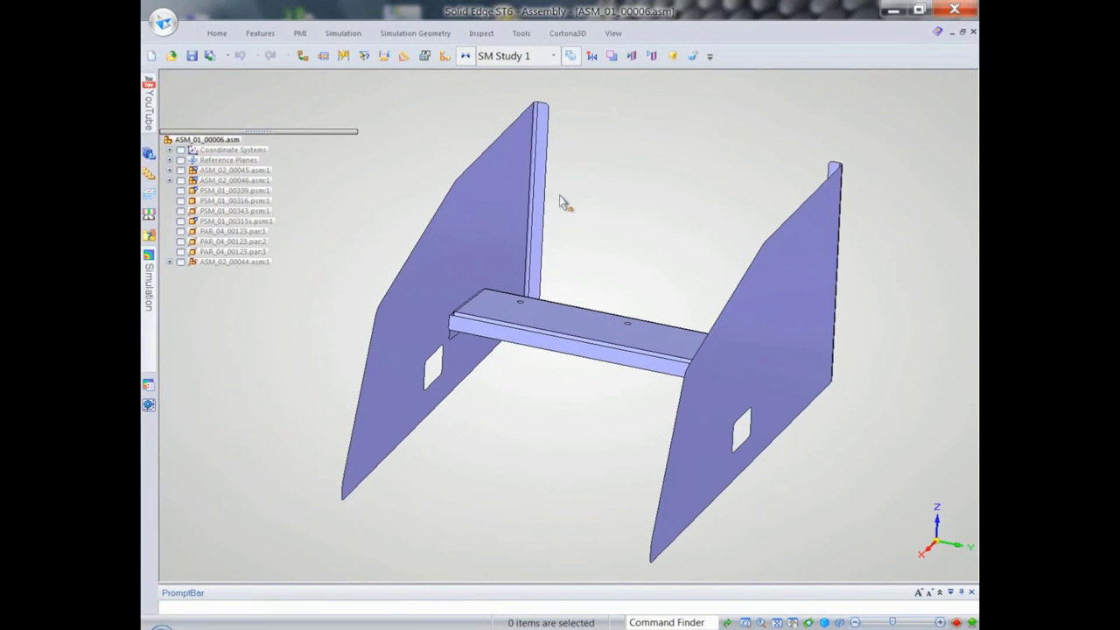
{"action": "scroll", "coordinate": [639, 246], "scroll_direction": "up", "scroll_amount": 3}
{"action": "scroll", "coordinate": [637, 243], "scroll_direction": "down", "scroll_amount": 1}
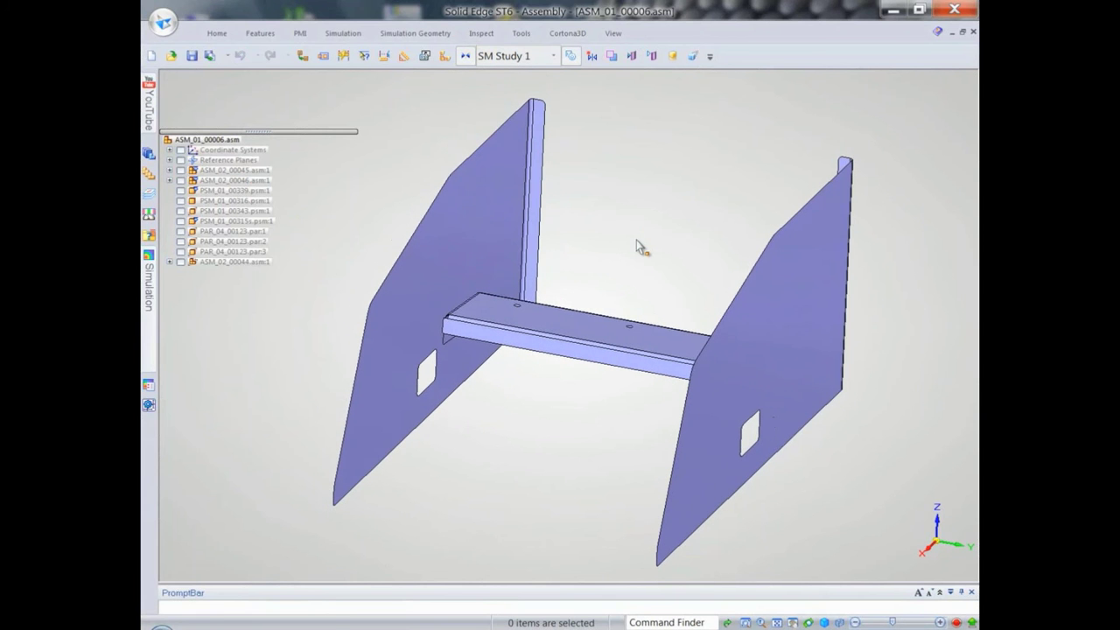
{"action": "middle_click_drag", "start_coordinate": [607, 233], "coordinate": [724, 347]}
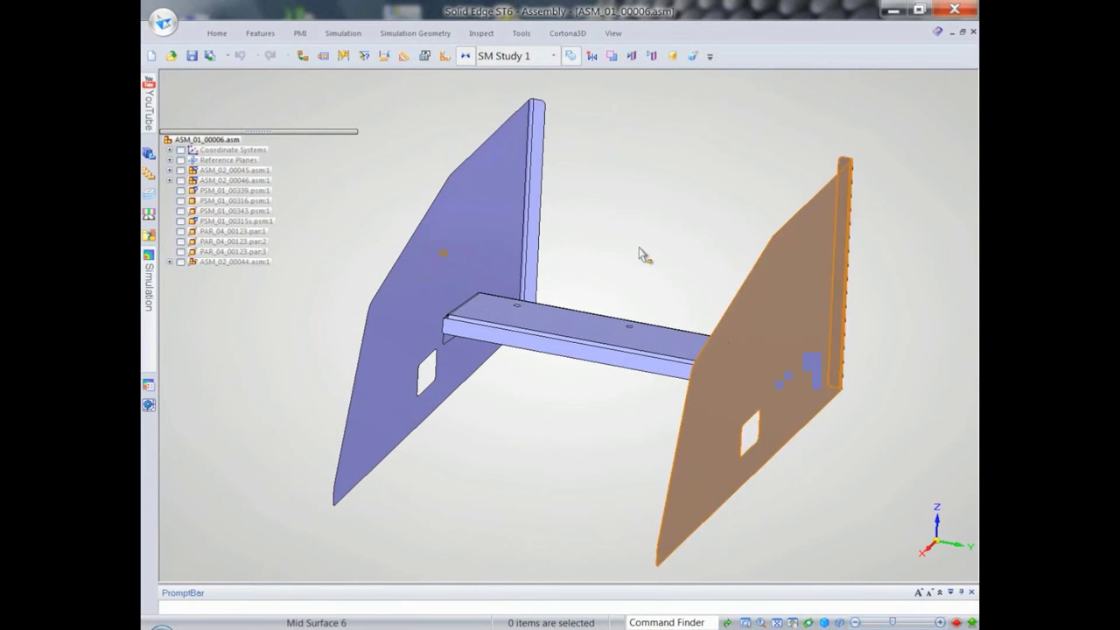
- Offset the crossbar's hole edges by 0.50 in to split the face around each hole
{"action": "right_click", "coordinate": [423, 131]}
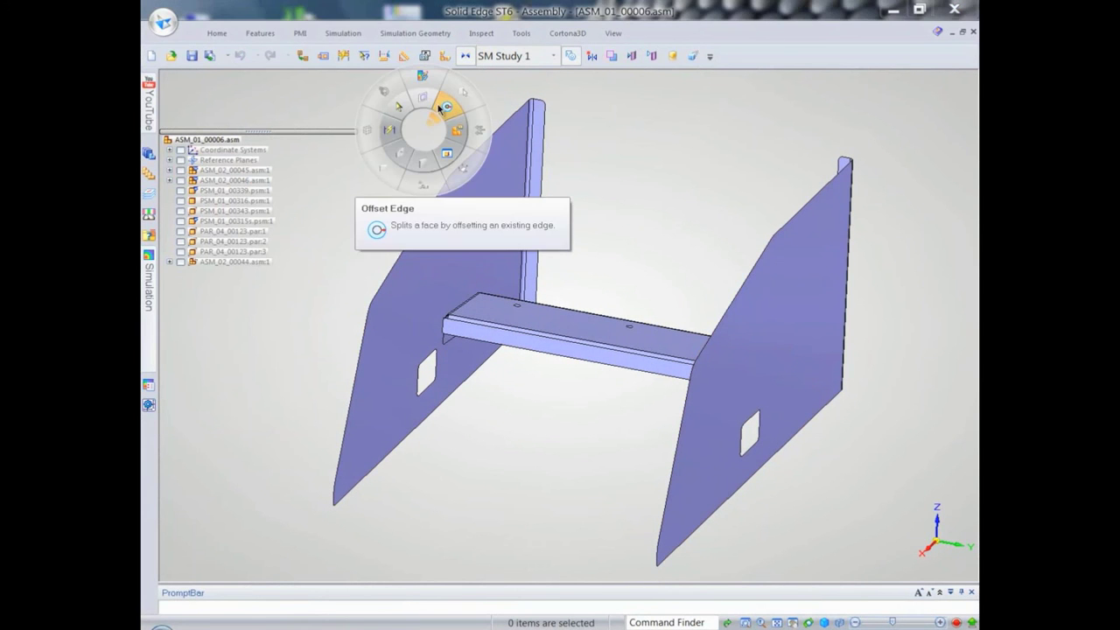
{"action": "left_click", "coordinate": [440, 108]}
{"action": "scroll", "coordinate": [574, 442], "scroll_direction": "up", "scroll_amount": 6}
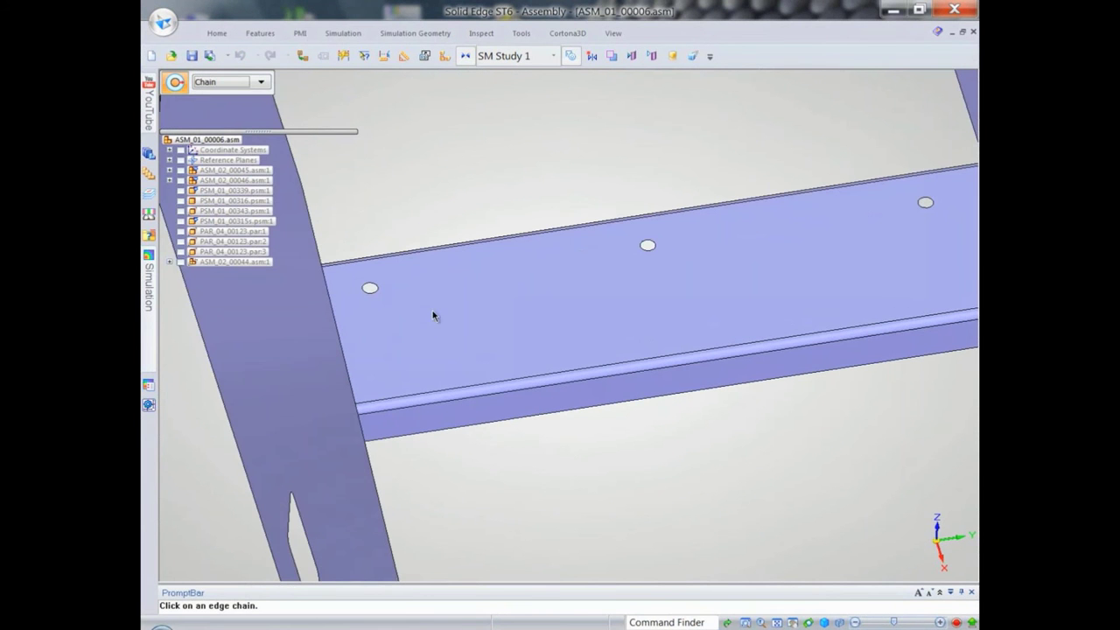
{"action": "left_click", "coordinate": [435, 316]}
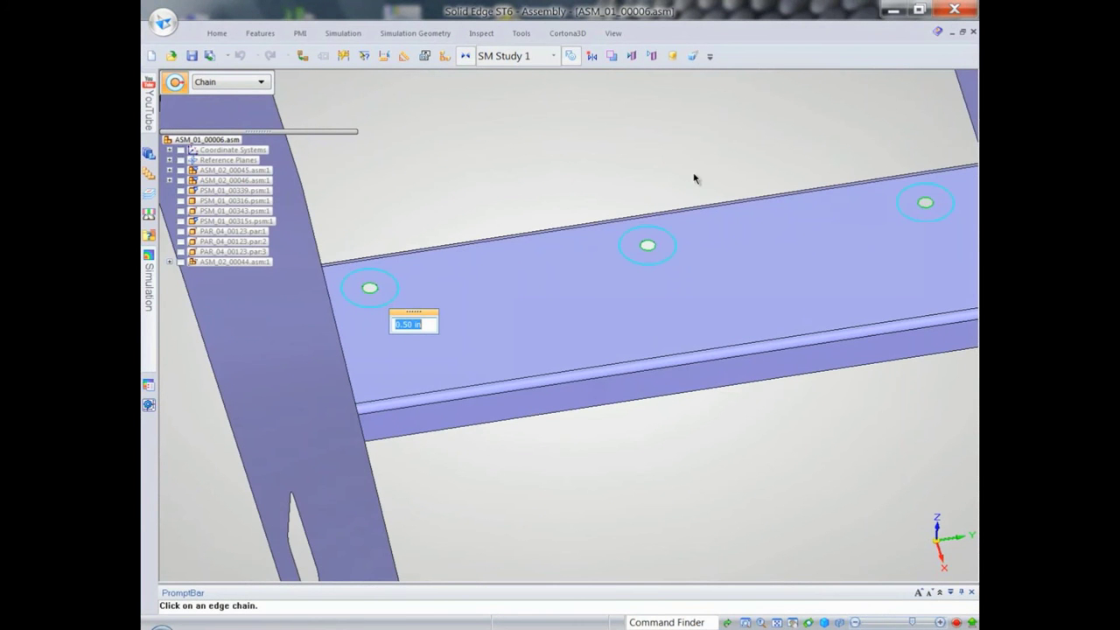
{"action": "right_click", "coordinate": [491, 160]}
{"action": "scroll", "coordinate": [482, 165], "scroll_direction": "down", "scroll_amount": 5}
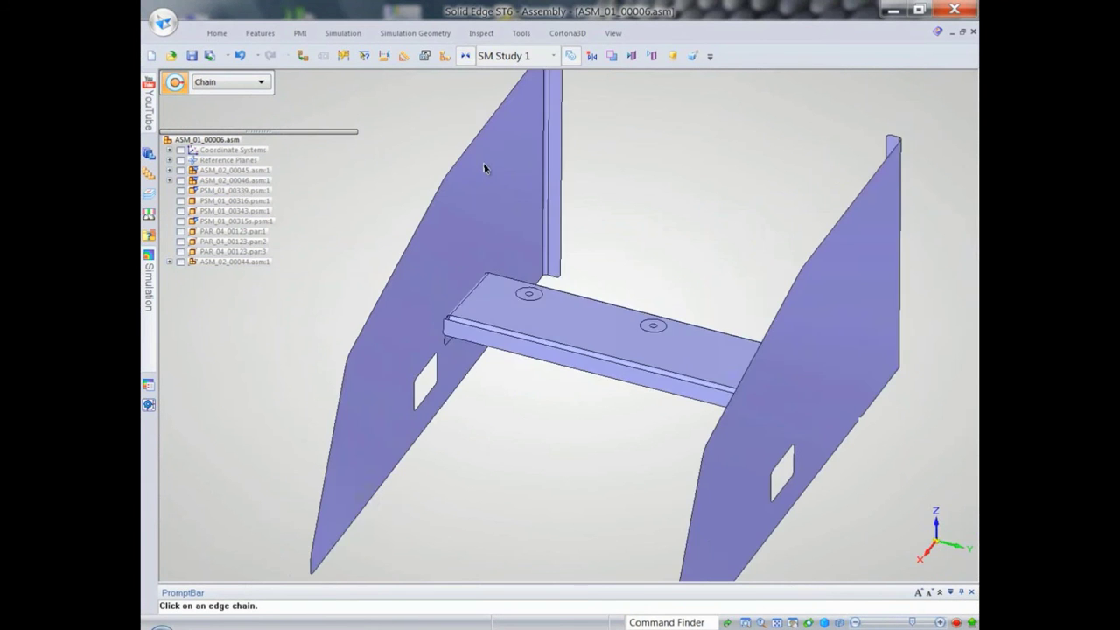
{"action": "scroll", "coordinate": [486, 168], "scroll_direction": "down", "scroll_amount": 1}
{"action": "key", "text": "Escape"}
{"action": "scroll", "coordinate": [487, 167], "scroll_direction": "down", "scroll_amount": 3}
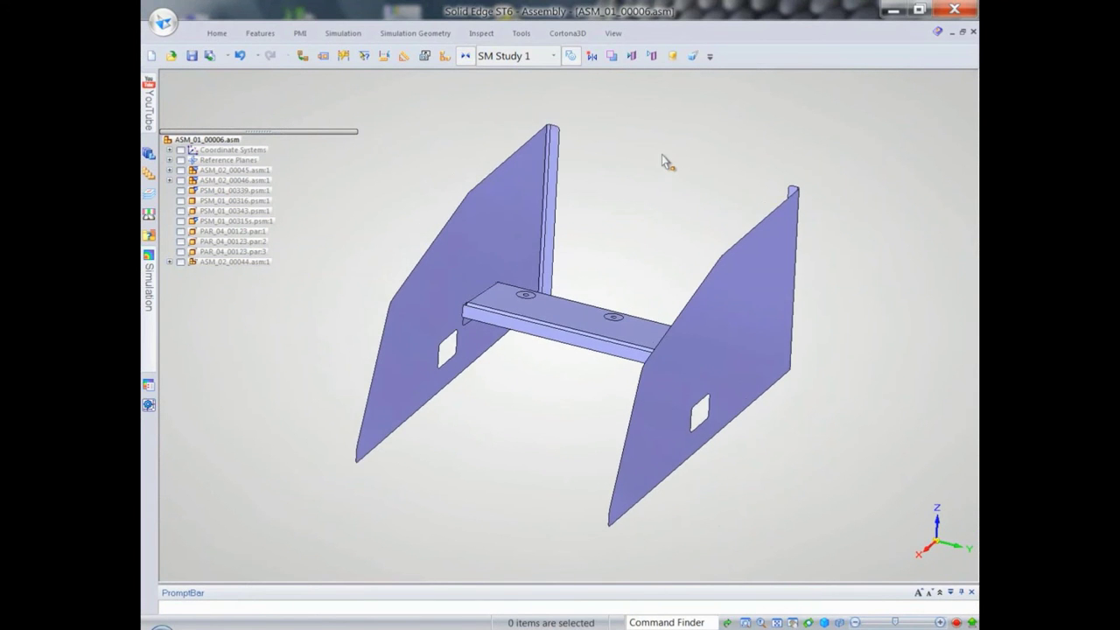
- Create a new linear static study with the Surface mesh type from the pinned Simulation panel
{"action": "left_click", "coordinate": [149, 284]}
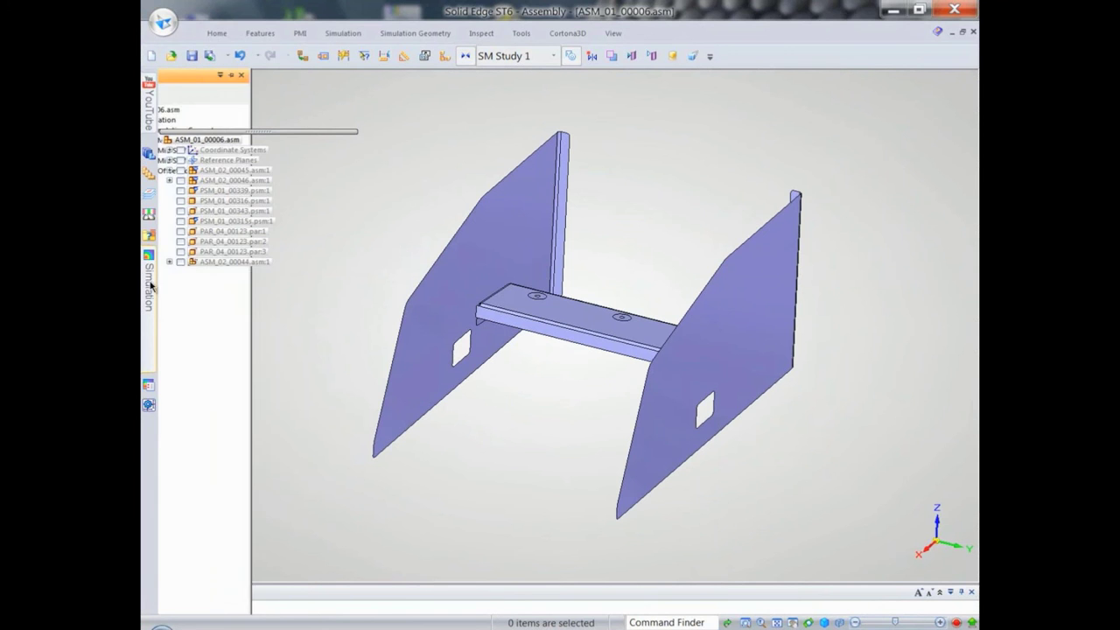
{"action": "left_click", "coordinate": [284, 77]}
{"action": "right_click", "coordinate": [210, 139]}
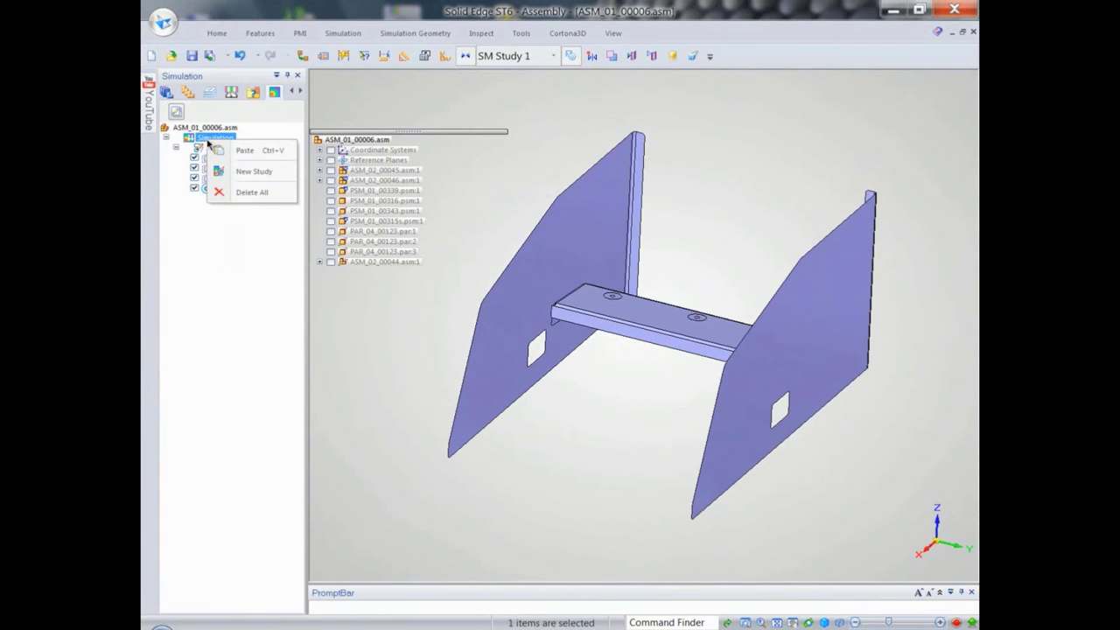
{"action": "left_click", "coordinate": [250, 179]}
{"action": "left_click", "coordinate": [623, 352]}
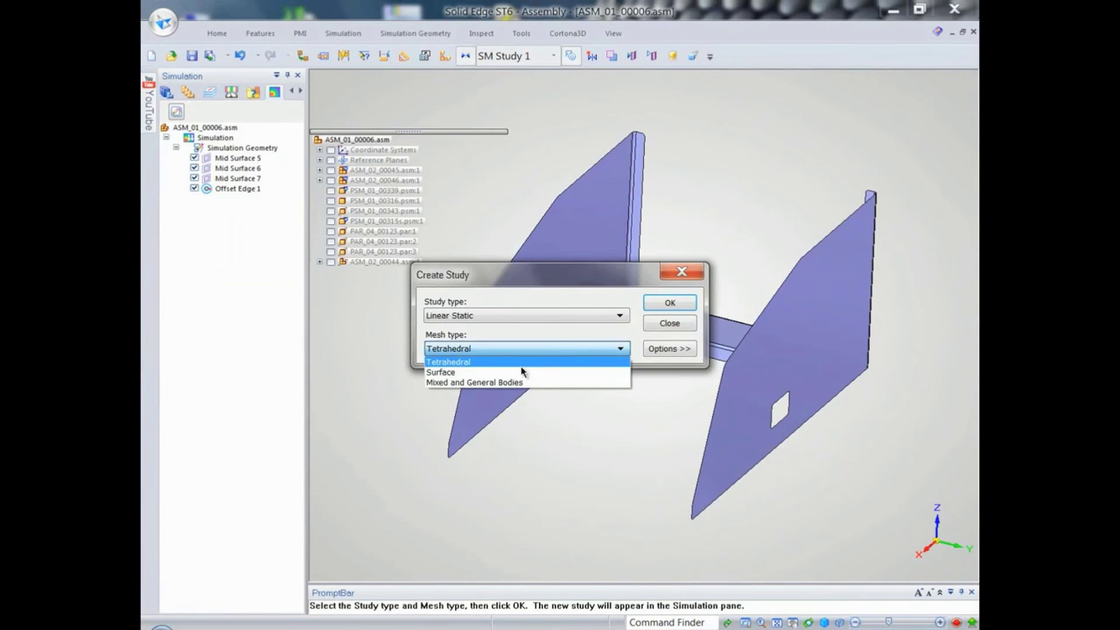
{"action": "left_click", "coordinate": [612, 363]}
{"action": "left_click", "coordinate": [670, 303]}
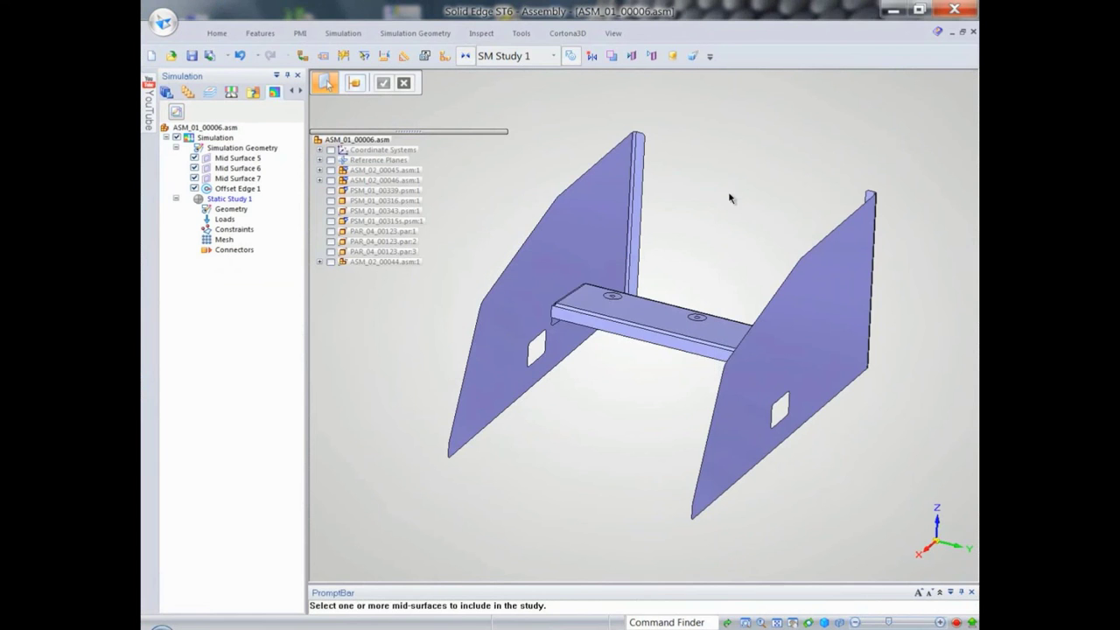
- Box-select all the bracket's mid-surfaces and accept them for the study
{"action": "left_click_drag", "start_coordinate": [458, 152], "coordinate": [862, 519]}
{"action": "right_click", "coordinate": [883, 269]}
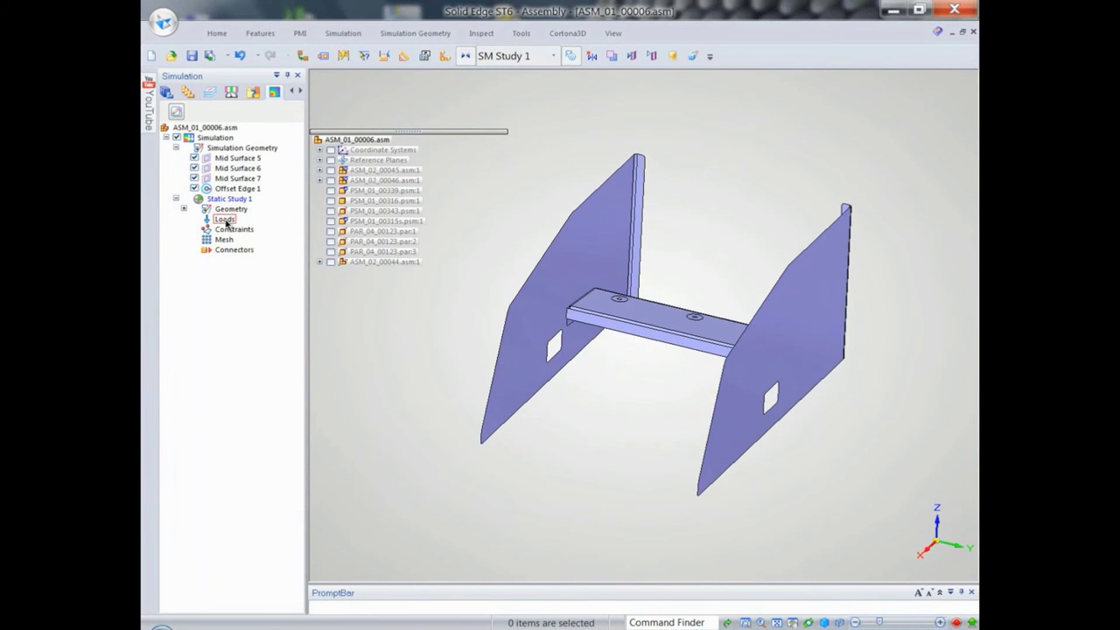
{"action": "right_click", "coordinate": [226, 221]}
- Apply a 300 lbf force to the three crossbar holes
{"action": "mouse_move", "coordinate": [295, 272]}
{"action": "left_click", "coordinate": [392, 272]}
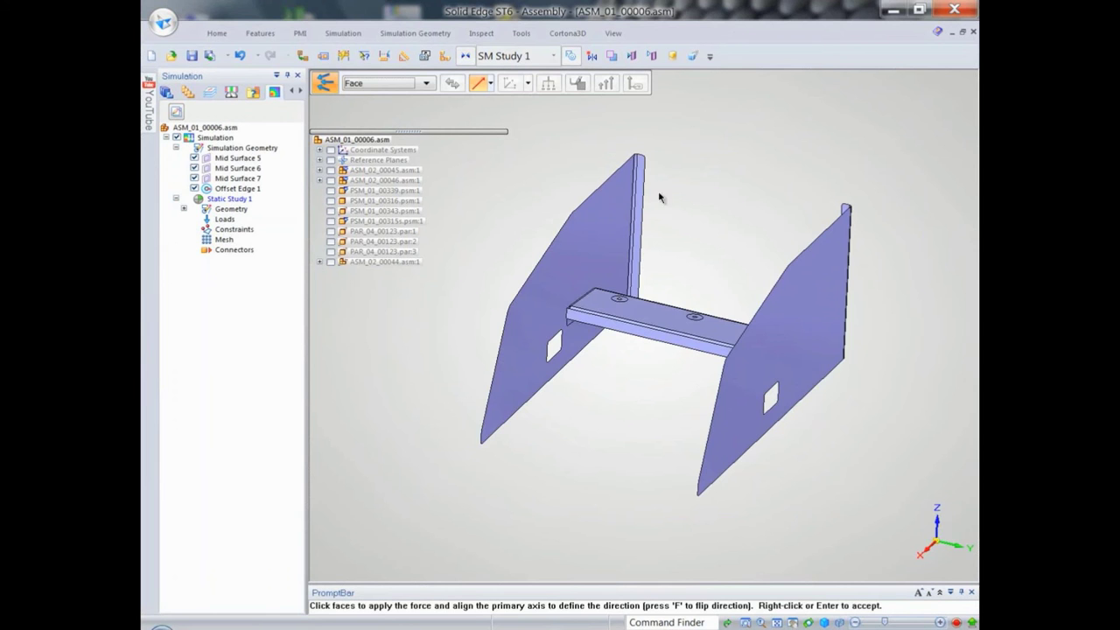
{"action": "middle_click_drag", "start_coordinate": [661, 198], "coordinate": [584, 334]}
{"action": "scroll", "coordinate": [727, 215], "scroll_direction": "up", "scroll_amount": 5}
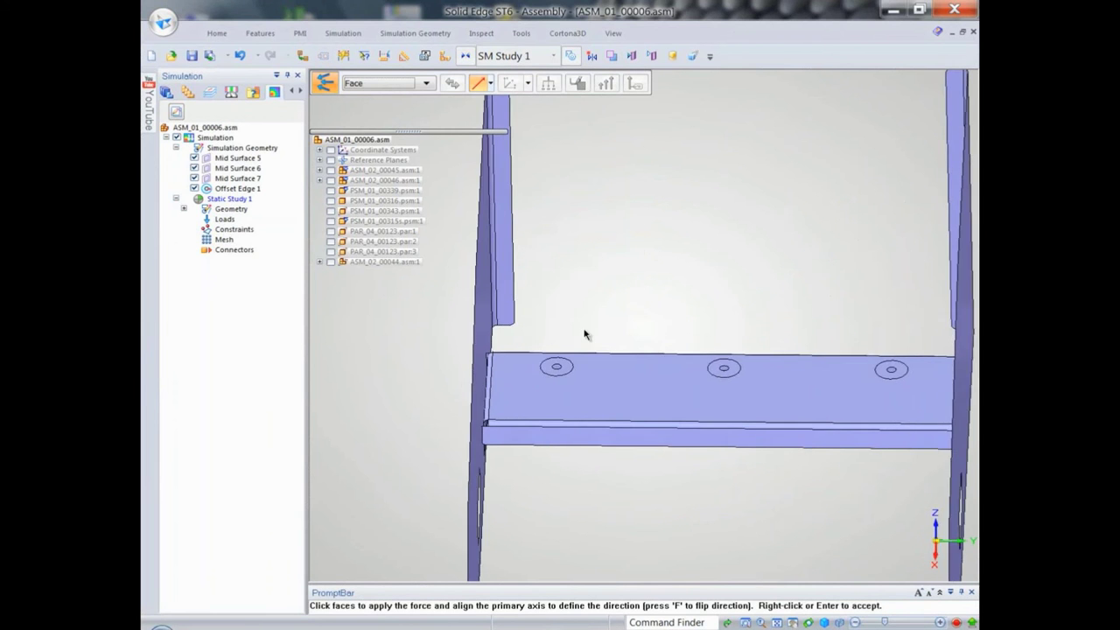
{"action": "left_click", "coordinate": [930, 396]}
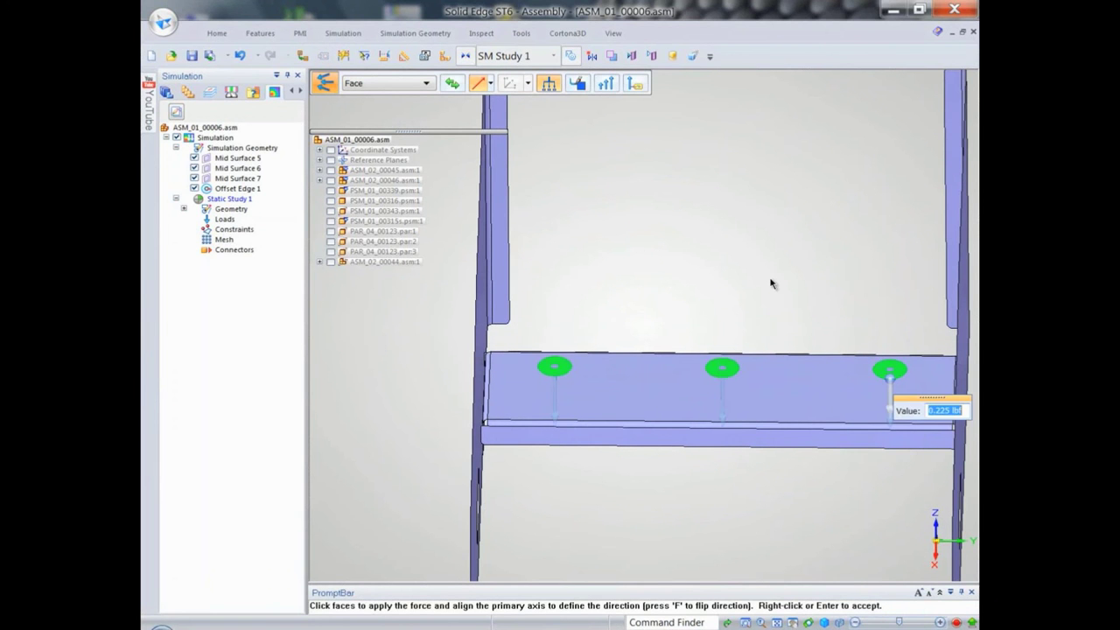
{"action": "type", "text": "300"}
{"action": "key", "text": "Return"}
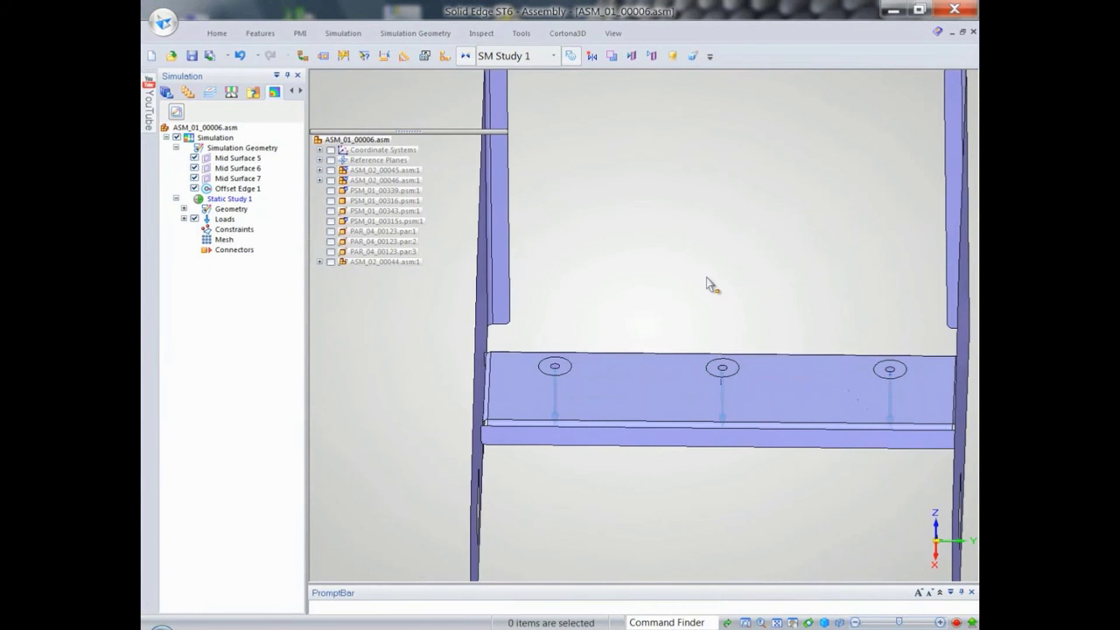
{"action": "key", "text": "ctrl+i"}
- Add a fixed Edge/Corner constraint on the bottom edges of both side plates
{"action": "left_click", "coordinate": [248, 231]}
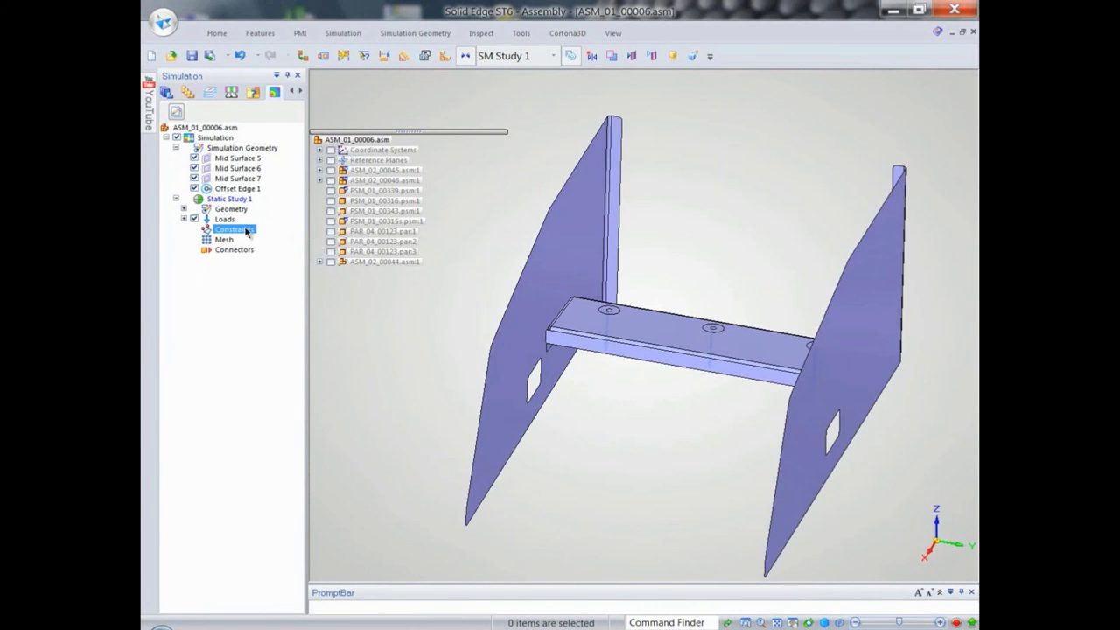
{"action": "right_click", "coordinate": [248, 231]}
{"action": "mouse_move", "coordinate": [300, 278]}
{"action": "left_click", "coordinate": [412, 278]}
{"action": "left_click", "coordinate": [427, 84]}
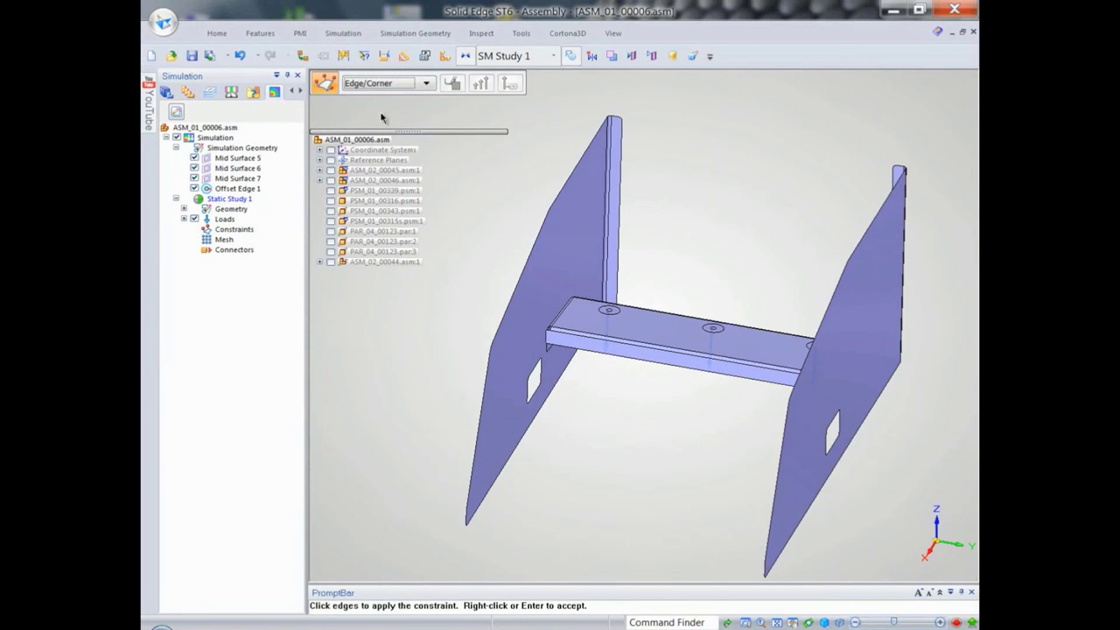
{"action": "left_click", "coordinate": [492, 451]}
{"action": "middle_click_drag", "start_coordinate": [491, 451], "coordinate": [713, 451]}
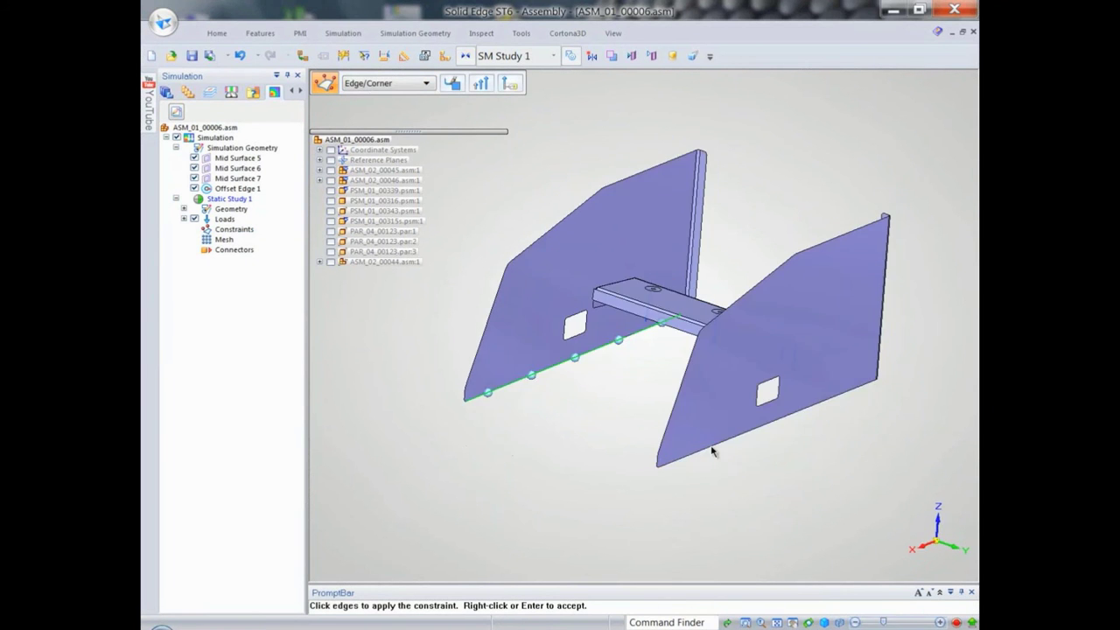
{"action": "left_click", "coordinate": [713, 448]}
{"action": "right_click", "coordinate": [730, 418]}
- Create automatic glue connectors with a 0.2 in search distance, including all components
{"action": "right_click", "coordinate": [234, 251]}
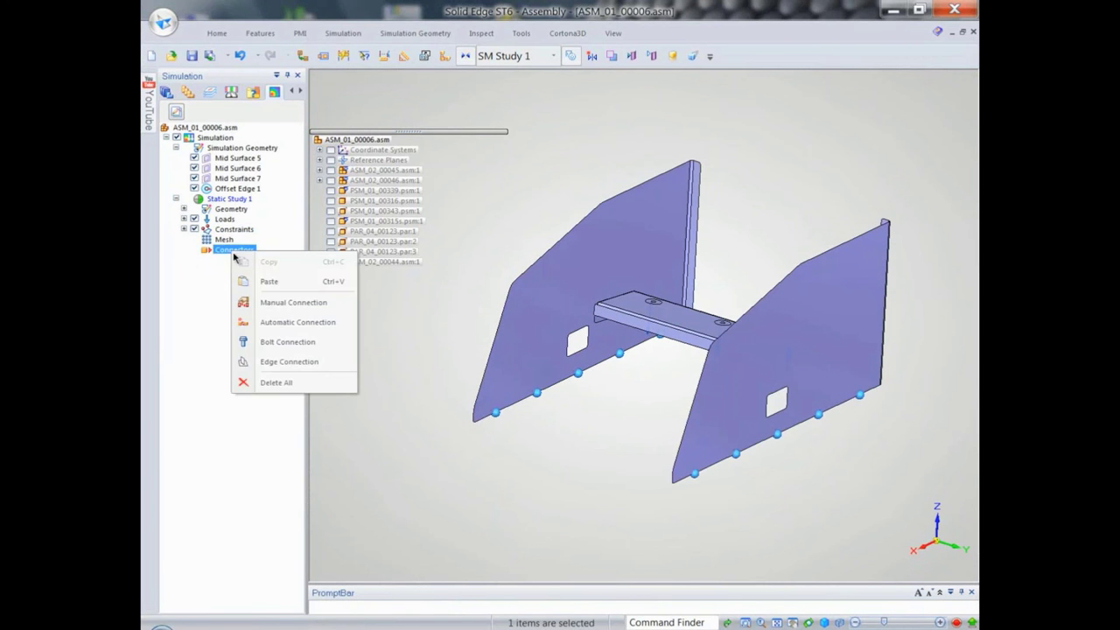
{"action": "left_click", "coordinate": [293, 322]}
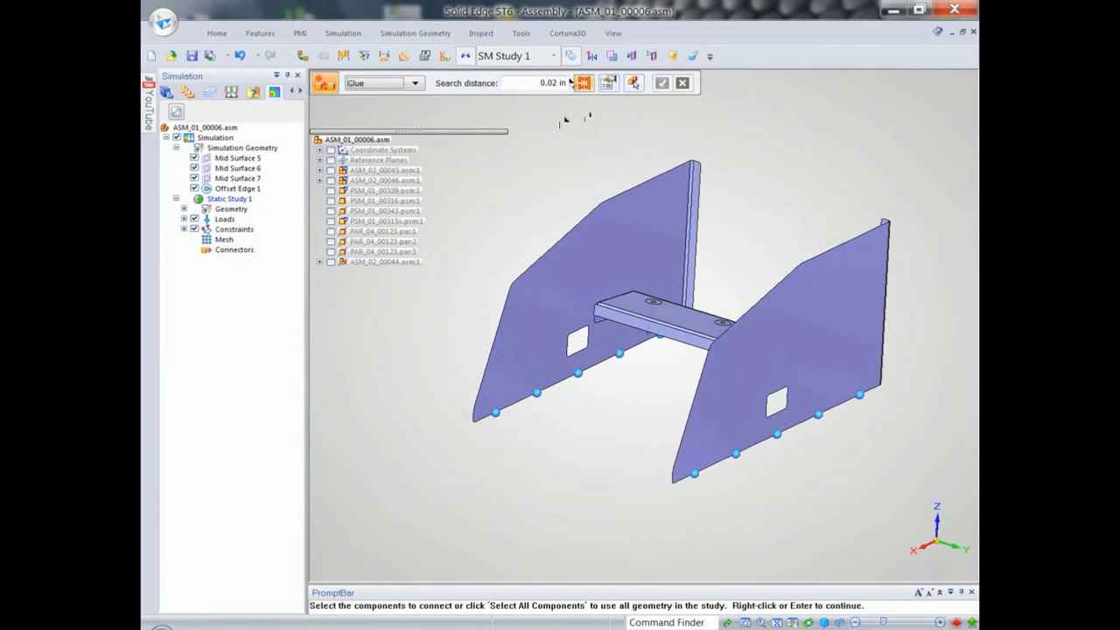
{"action": "double_click", "coordinate": [562, 87]}
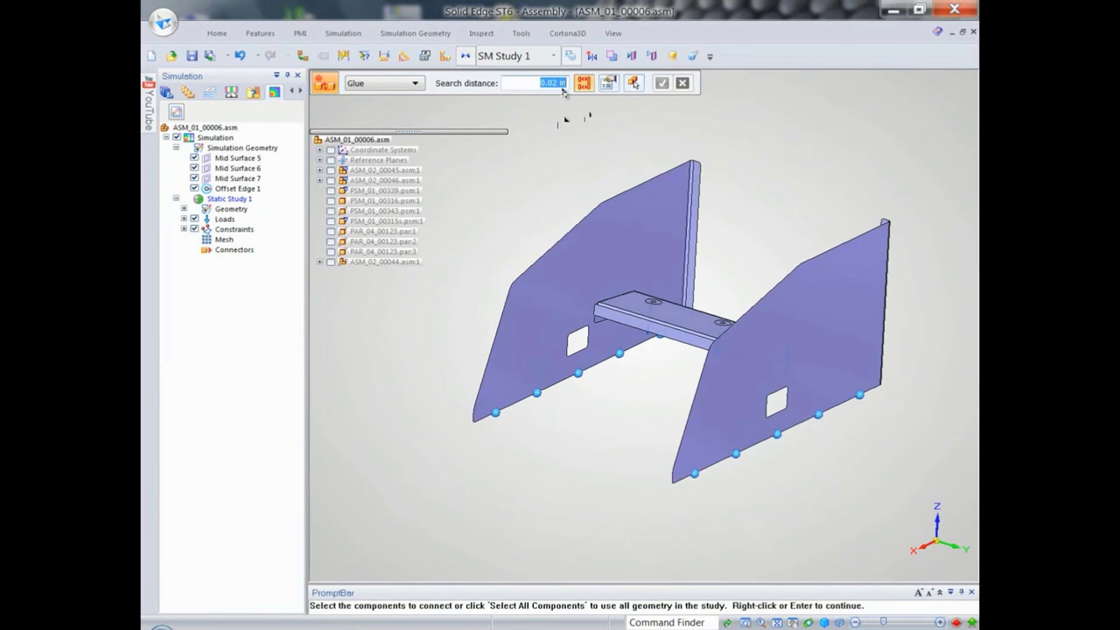
{"action": "type", "text": "0.2"}
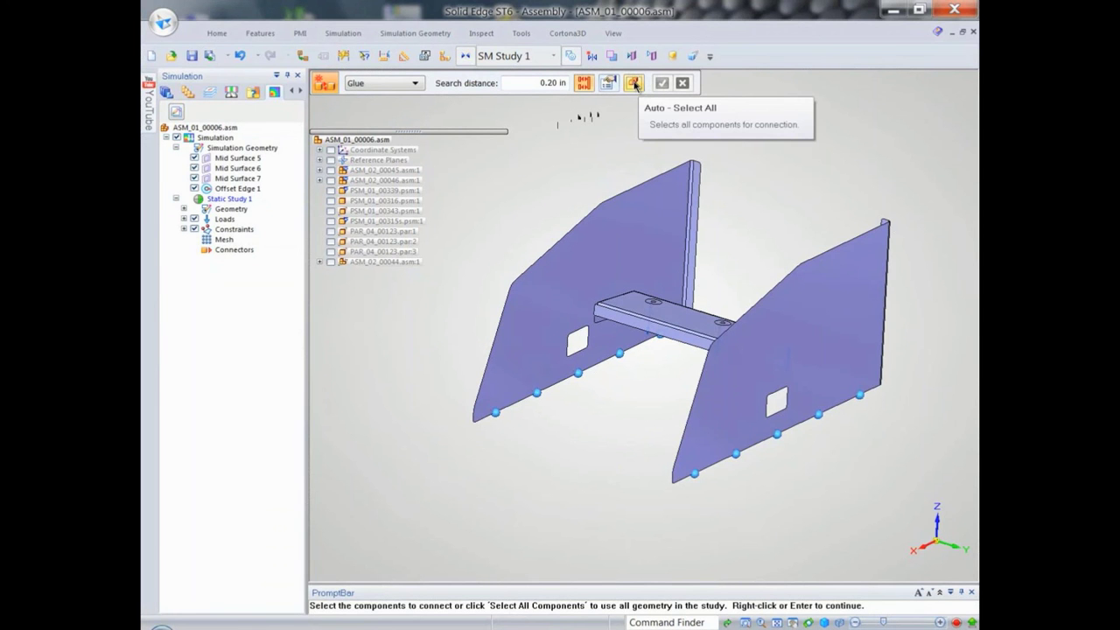
{"action": "left_click", "coordinate": [634, 83]}
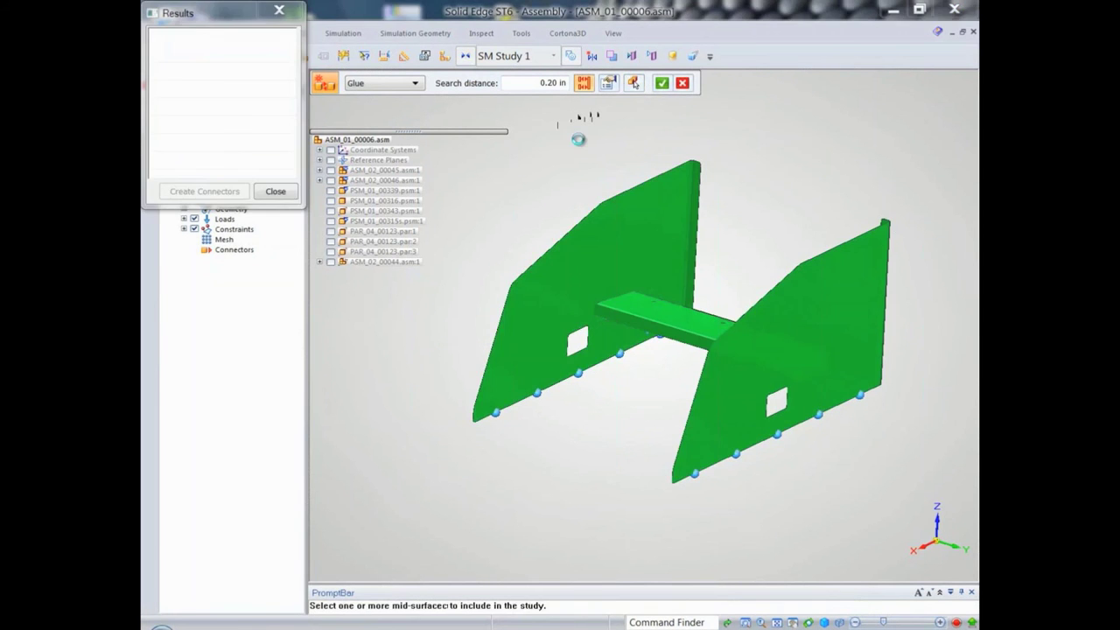
{"action": "left_click", "coordinate": [204, 190]}
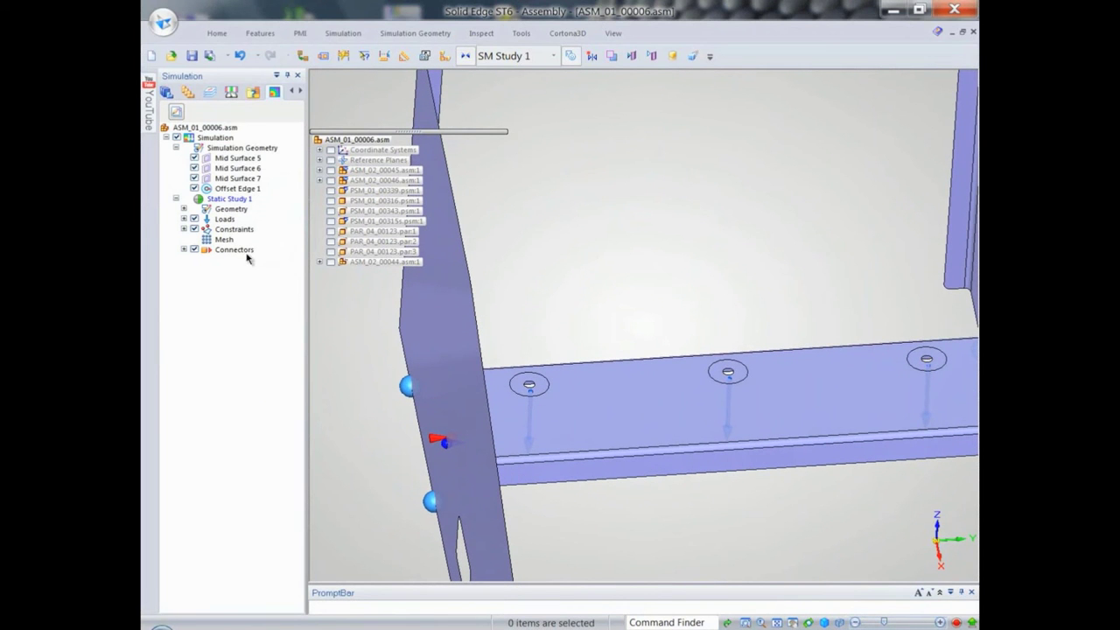
- Apply an edge-size mesh control of 12 elements to the three crossbar hole edges
{"action": "right_click", "coordinate": [224, 239]}
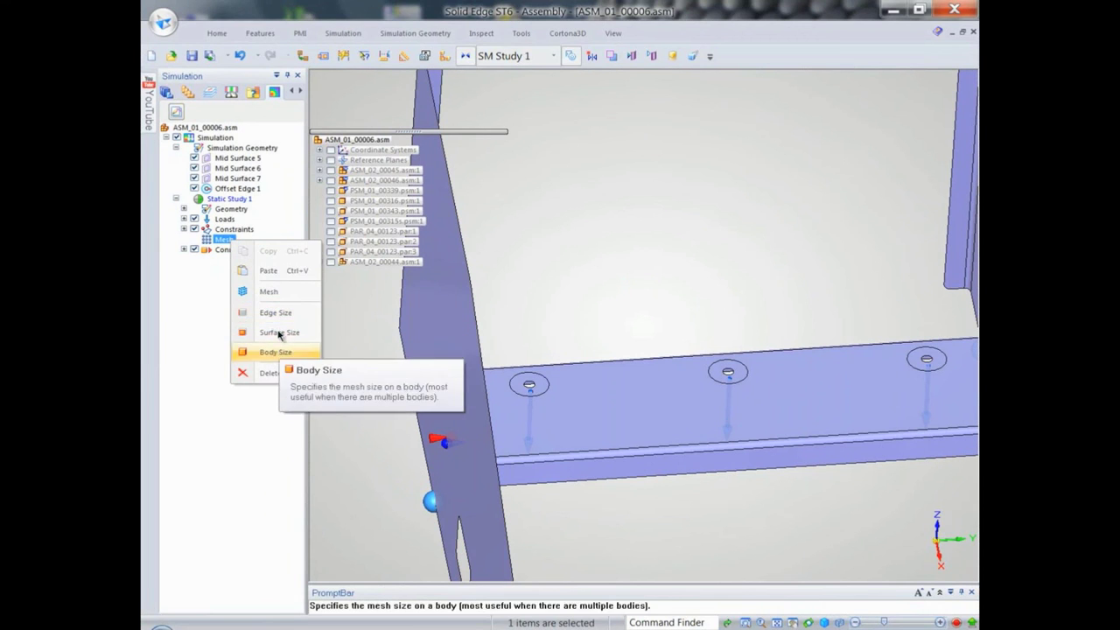
{"action": "left_click", "coordinate": [277, 314]}
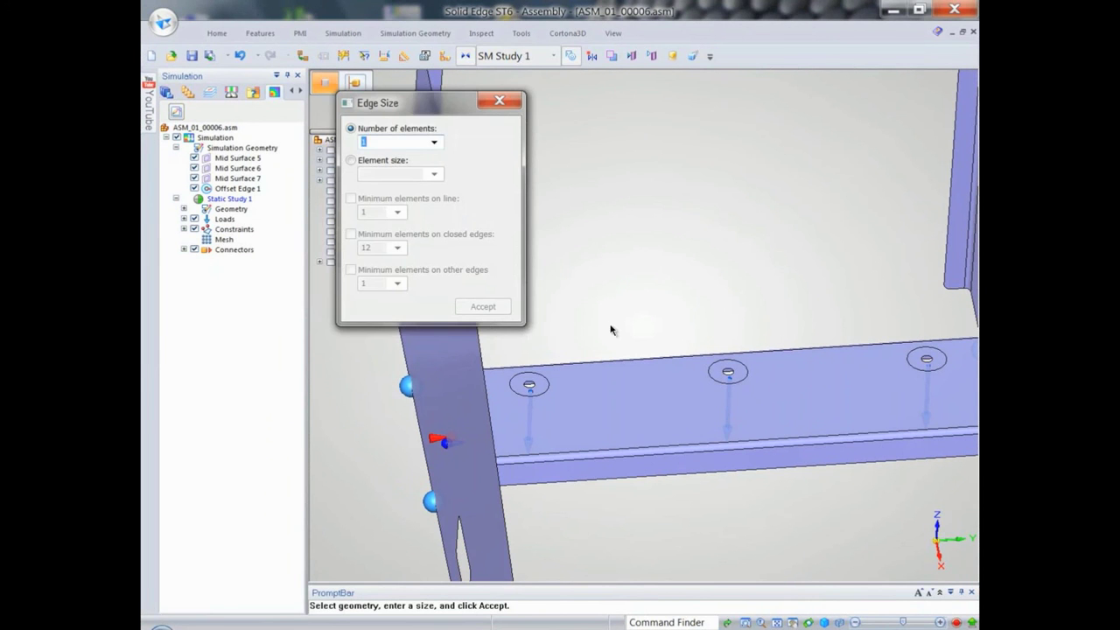
{"action": "scroll", "coordinate": [609, 327], "scroll_direction": "down", "scroll_amount": 3}
{"action": "left_click_drag", "start_coordinate": [589, 320], "coordinate": [921, 383]}
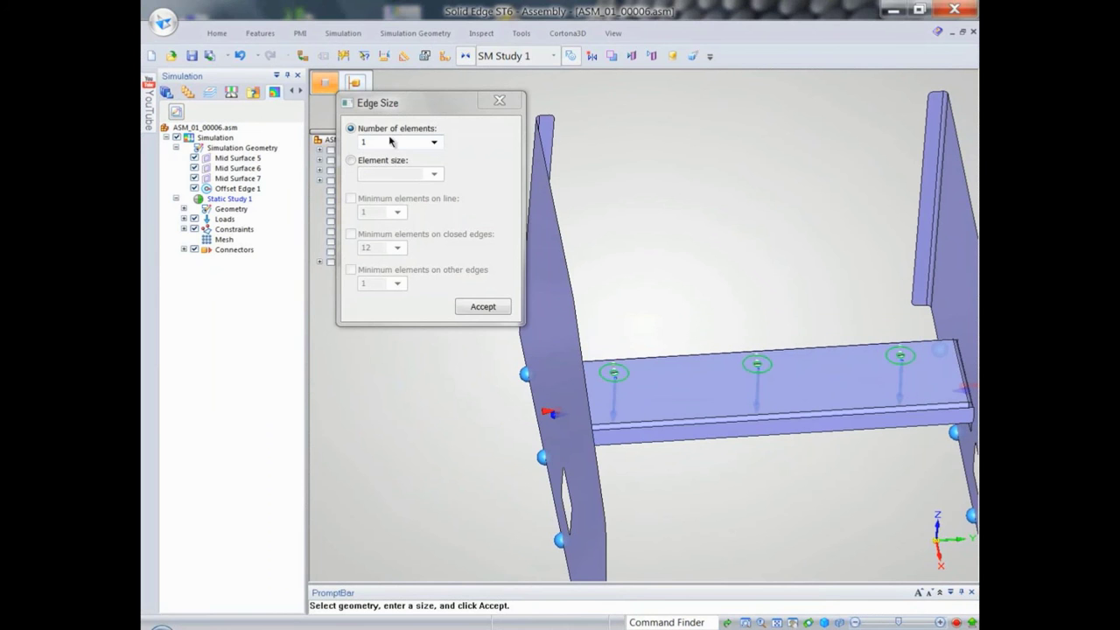
{"action": "left_click", "coordinate": [384, 143]}
{"action": "type", "text": "2"}
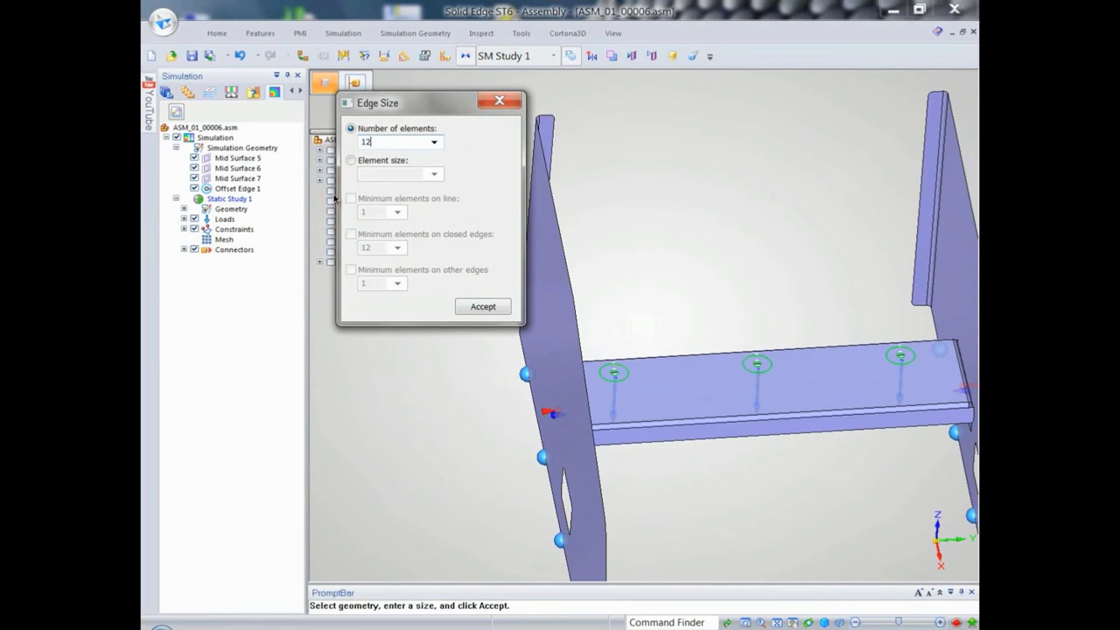
{"action": "left_click", "coordinate": [495, 306]}
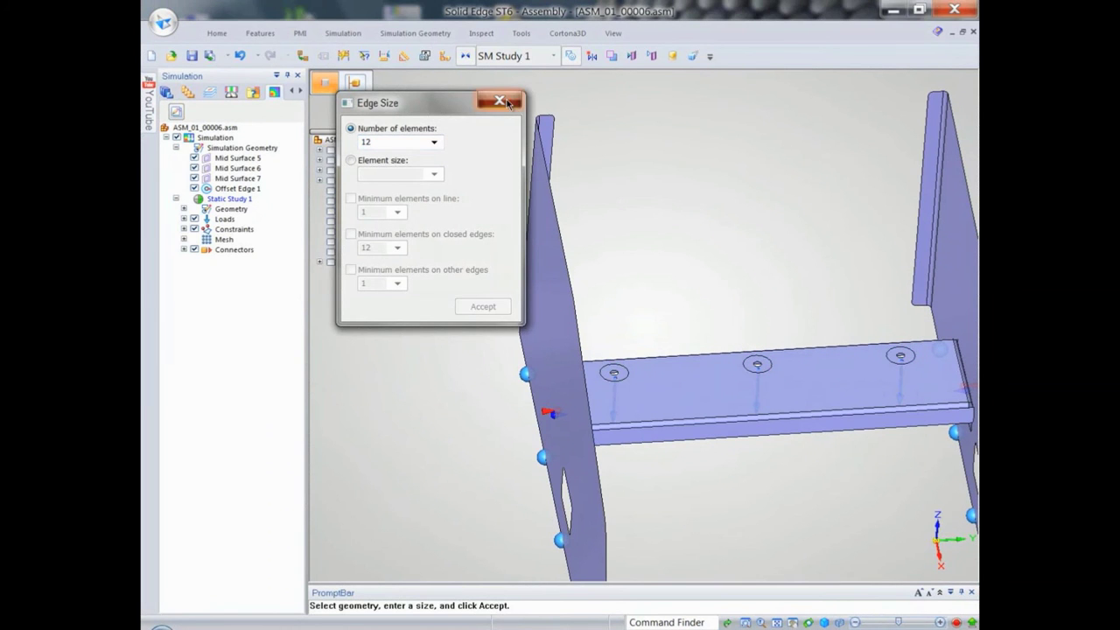
- Open the 2D Mesh settings for Static Study 1 and run Mesh & Solve
{"action": "left_click", "coordinate": [225, 239]}
{"action": "right_click", "coordinate": [231, 242]}
{"action": "left_click", "coordinate": [266, 294]}
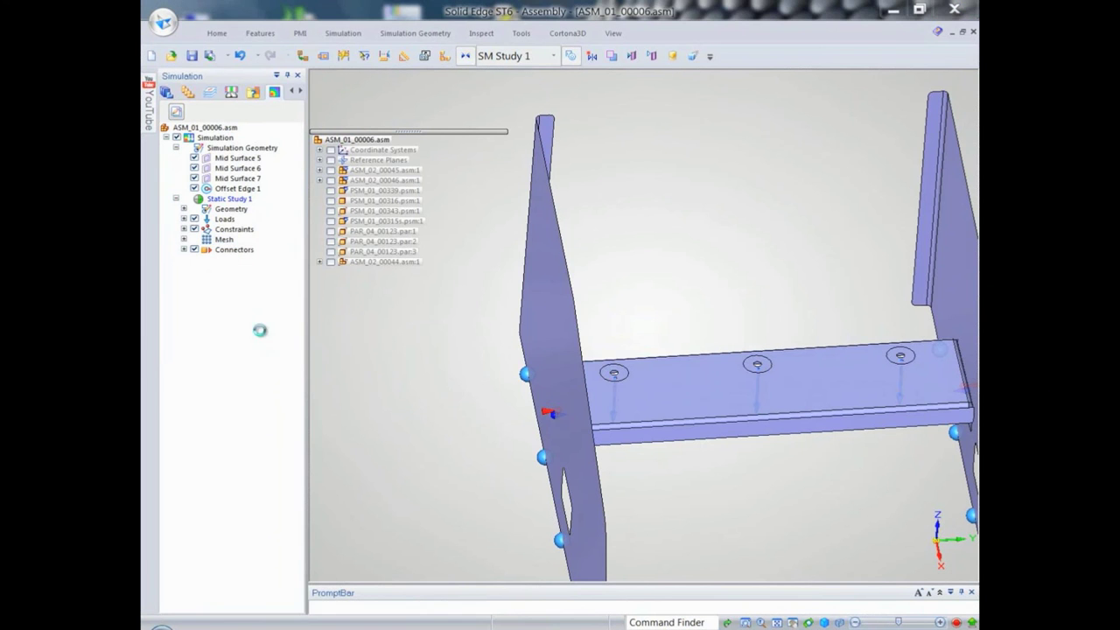
{"action": "left_click", "coordinate": [573, 366]}
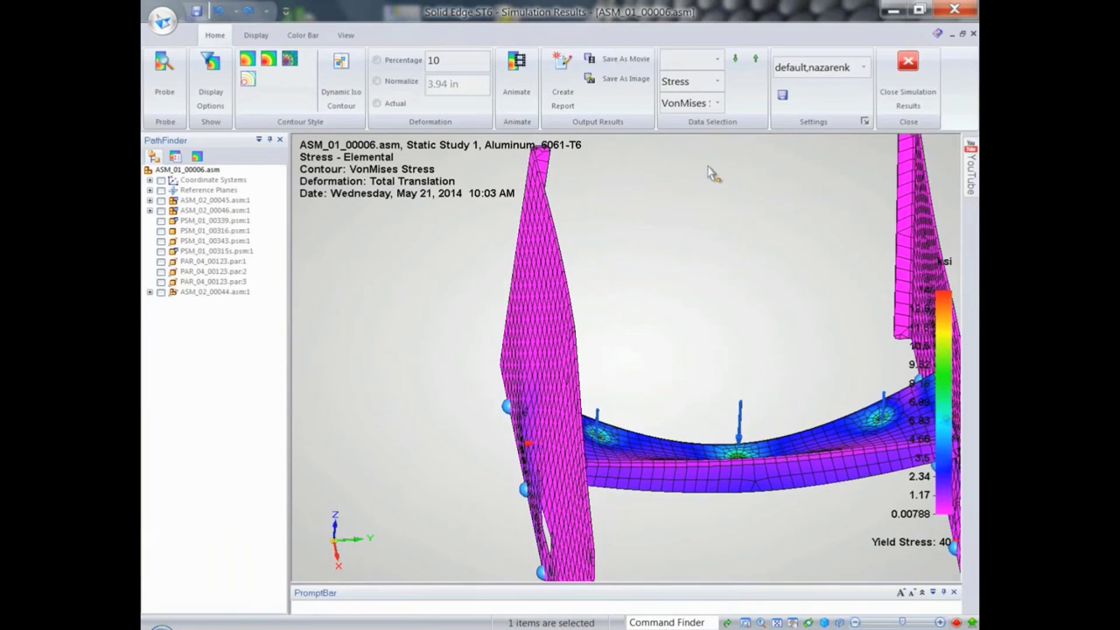
- Review the ~14 ksi von Mises stress results from several standard views, then close them
{"action": "key", "text": "ctrl+i"}
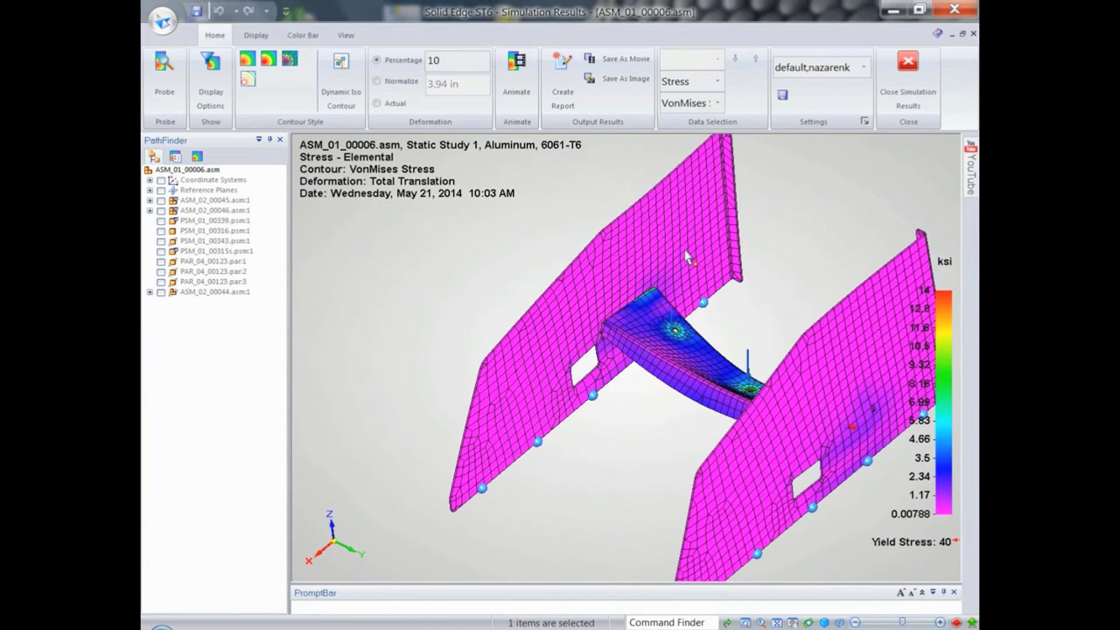
{"action": "key", "text": "ctrl+j"}
{"action": "key", "text": "ctrl+m"}
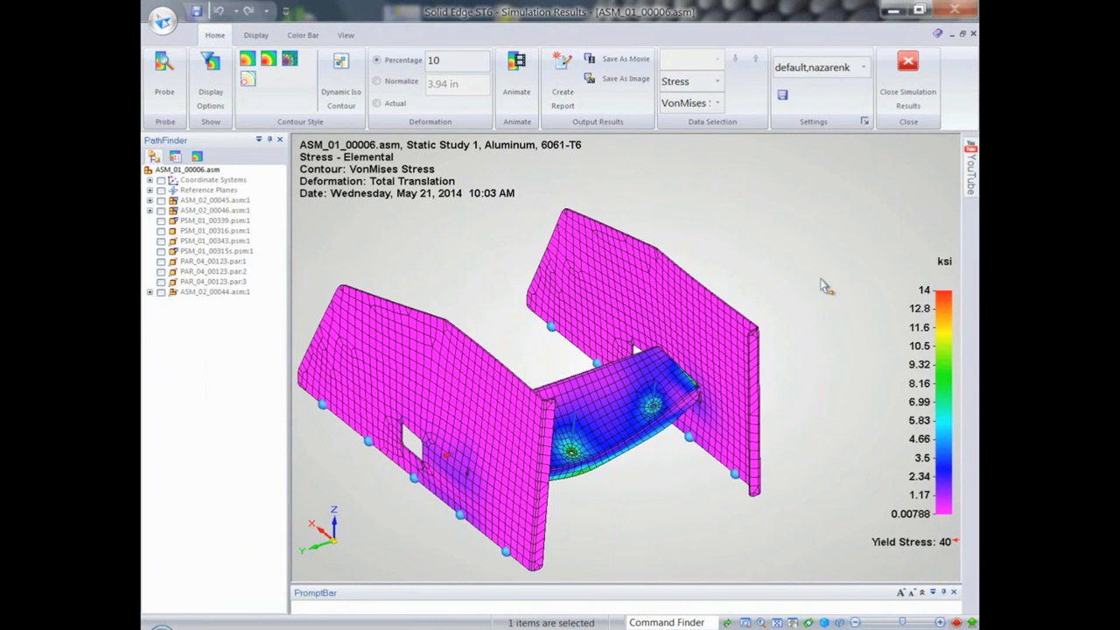
{"action": "left_click", "coordinate": [907, 83]}
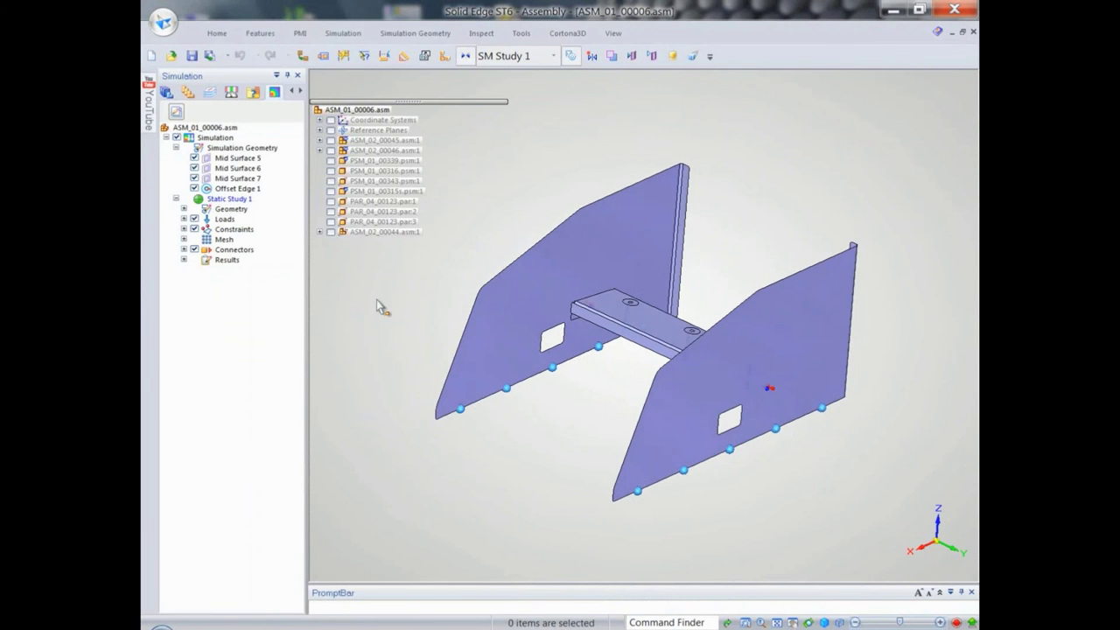
- Copy Static Study 1 and paste it under the Simulation node as Static Study 2
{"action": "right_click", "coordinate": [229, 200]}
{"action": "left_click", "coordinate": [275, 242]}
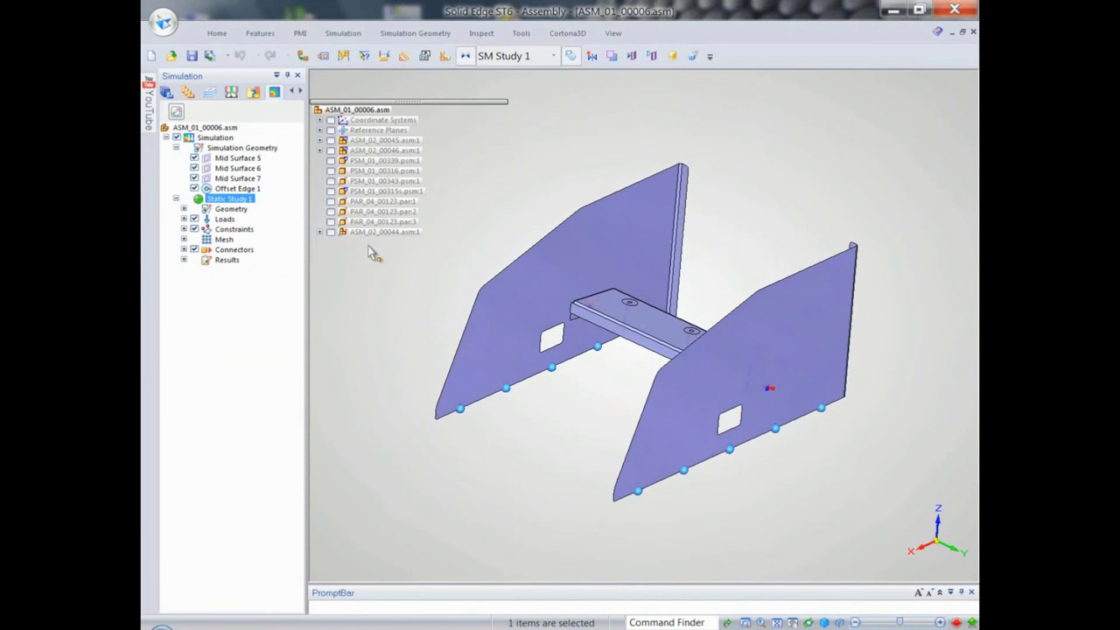
{"action": "right_click", "coordinate": [219, 137]}
{"action": "left_click", "coordinate": [262, 151]}
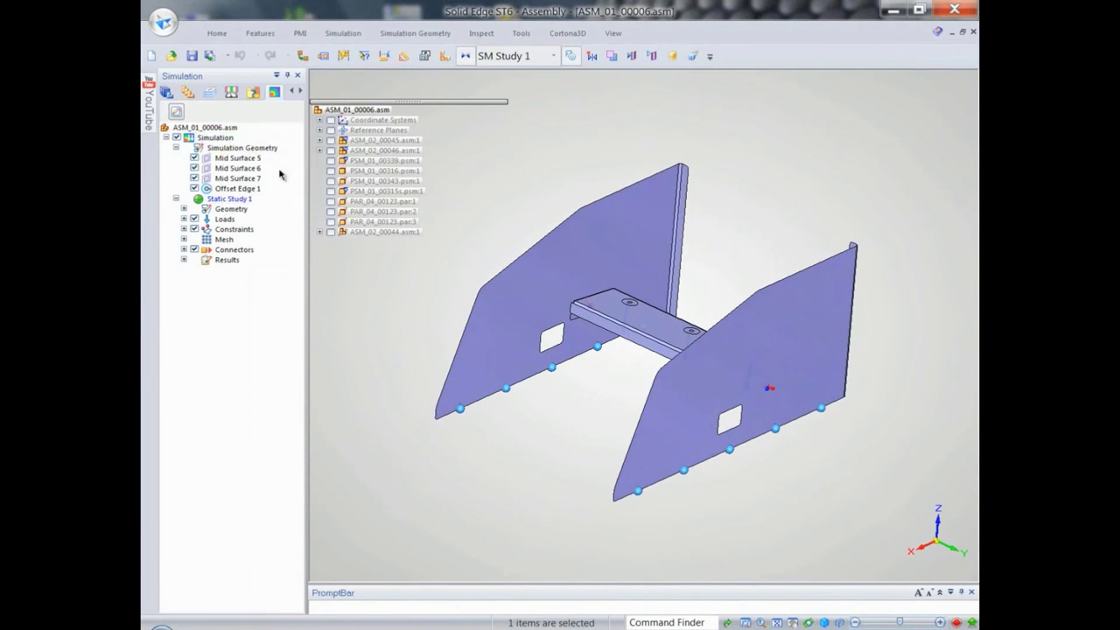
{"action": "left_click", "coordinate": [373, 341]}
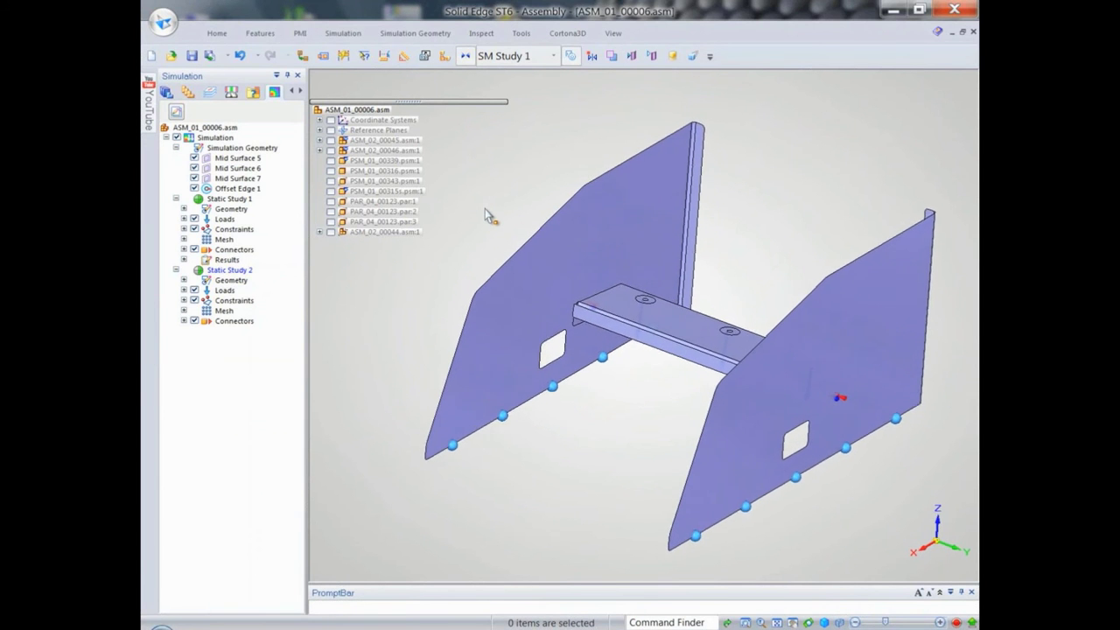
- Switch to the SM Study 2 configuration and create Mid Surface 8 and 9 on the bracket parts
{"action": "left_click", "coordinate": [531, 56]}
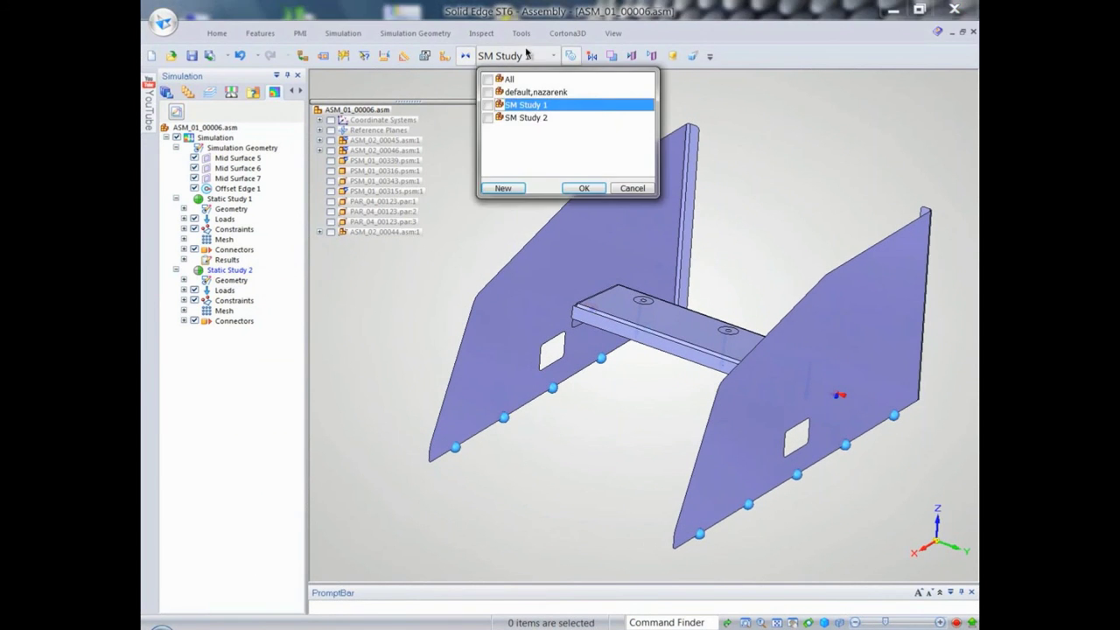
{"action": "left_click", "coordinate": [527, 120]}
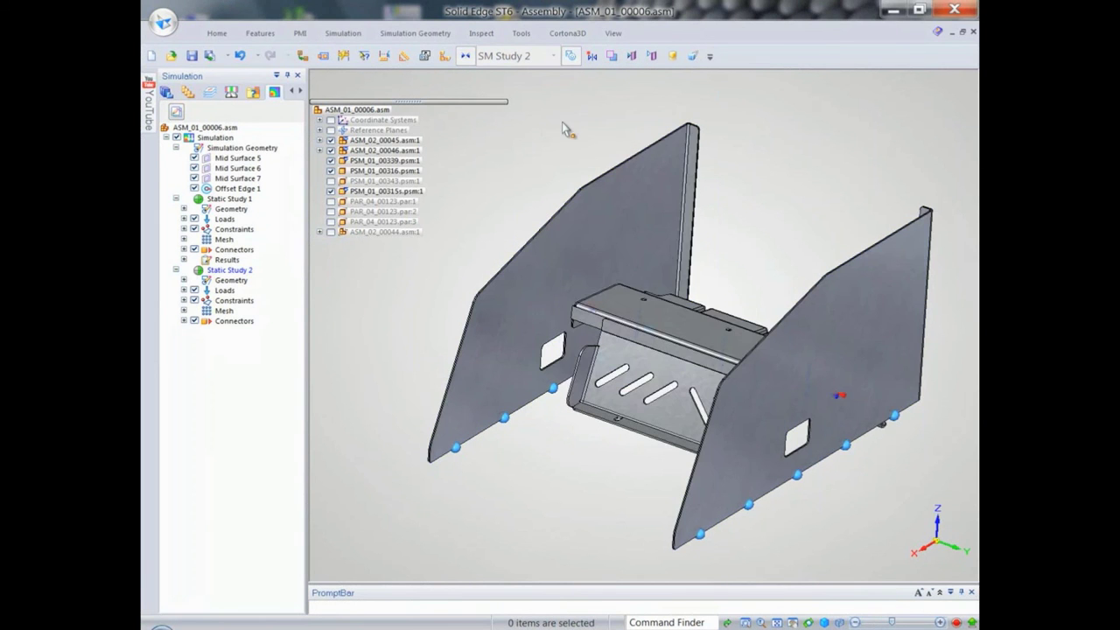
{"action": "right_click", "coordinate": [555, 131]}
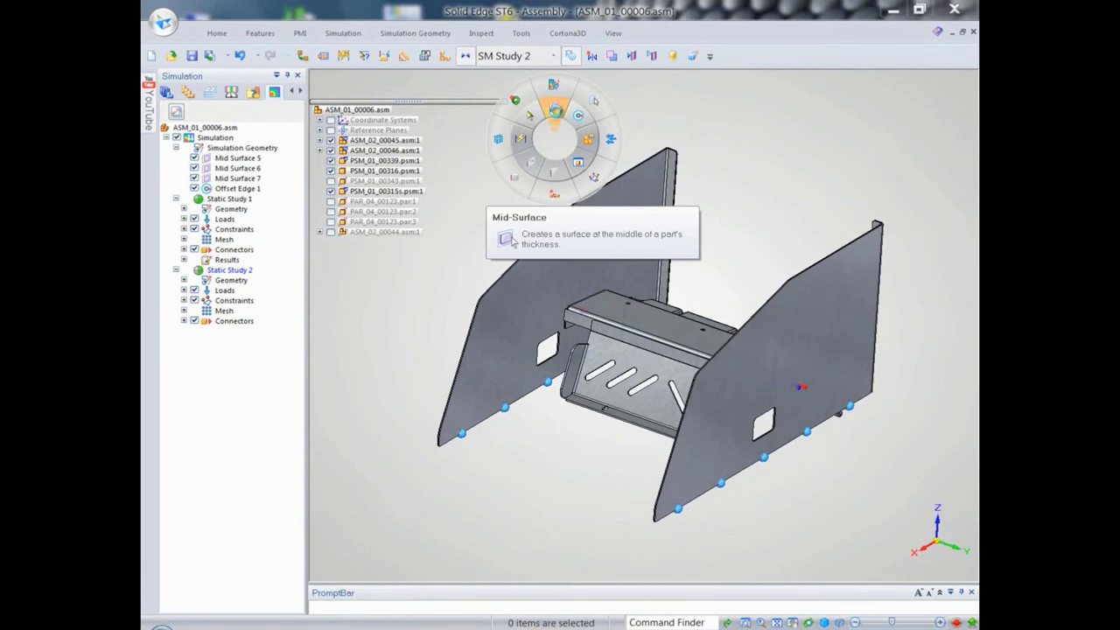
{"action": "left_click", "coordinate": [554, 109]}
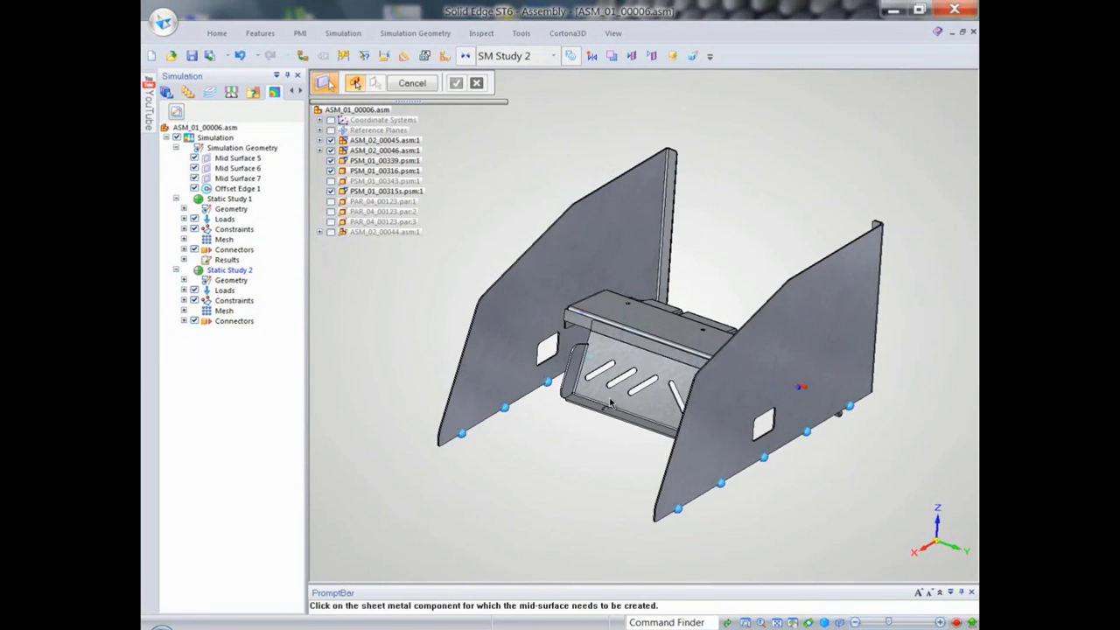
{"action": "left_click", "coordinate": [610, 401]}
{"action": "left_click", "coordinate": [547, 337]}
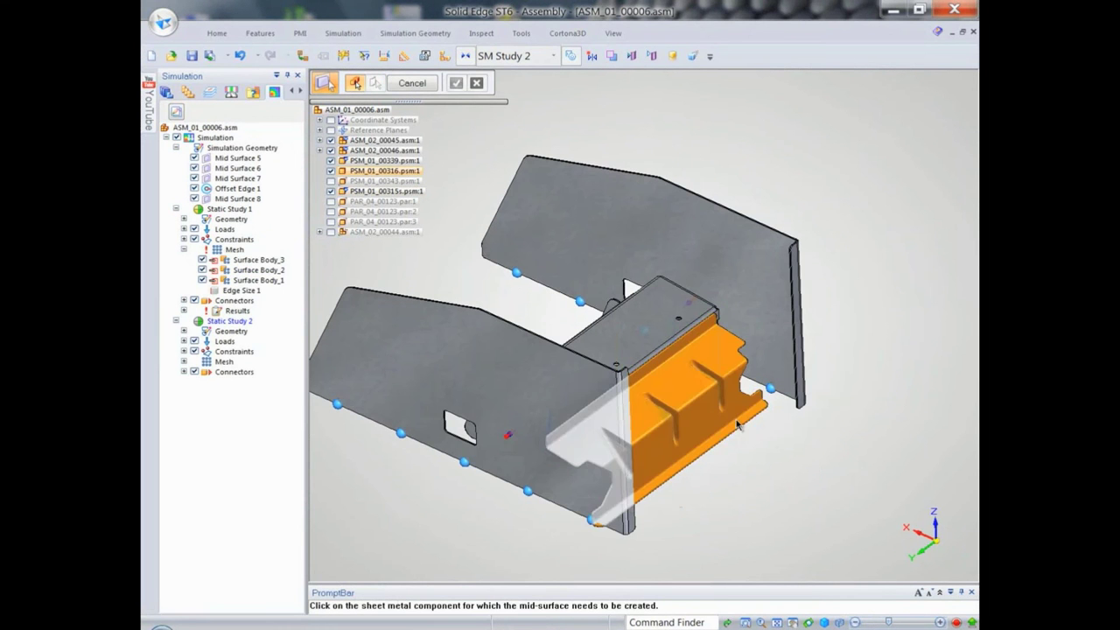
{"action": "left_click", "coordinate": [691, 368]}
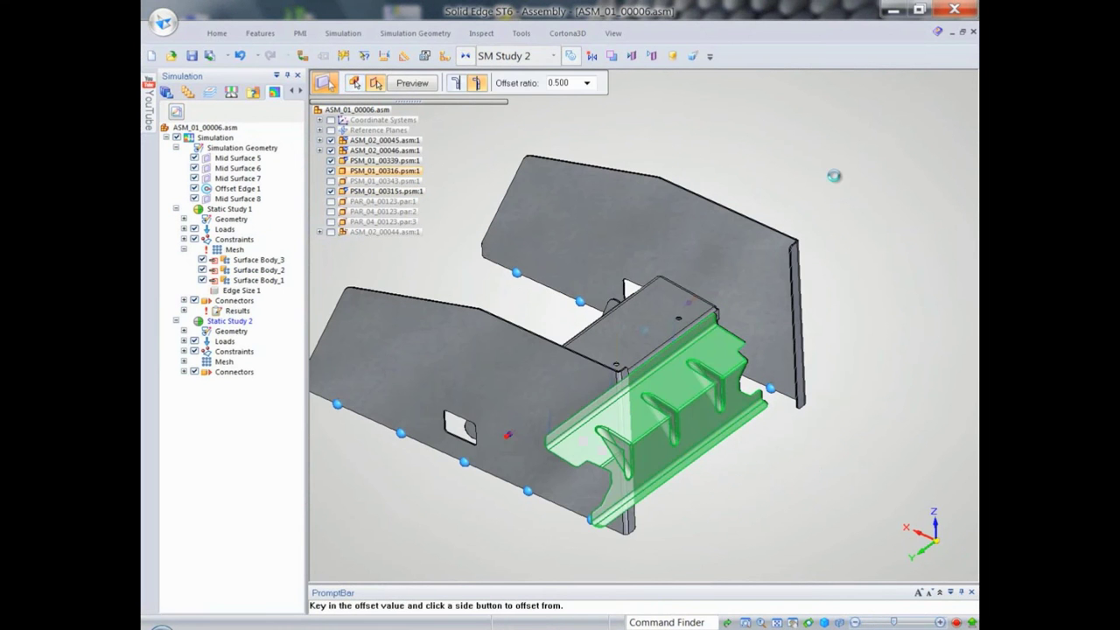
{"action": "left_click", "coordinate": [820, 160]}
{"action": "key", "text": "Escape"}
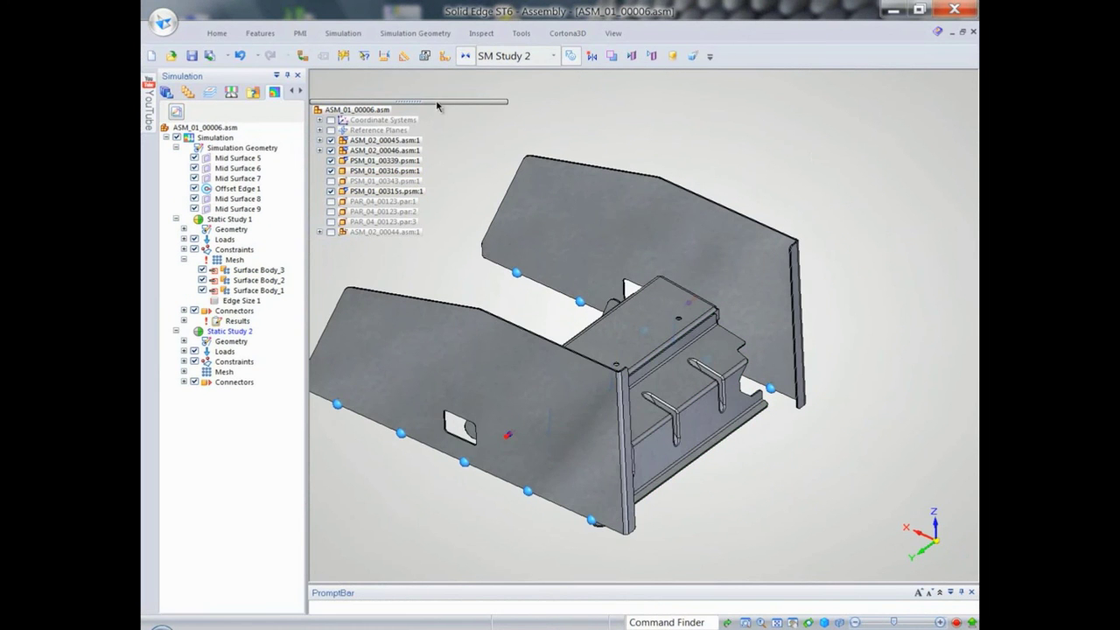
- Hide the solid assembly parts so only the mid surfaces are displayed
{"action": "key", "text": "ctrl+i"}
{"action": "right_click", "coordinate": [368, 110]}
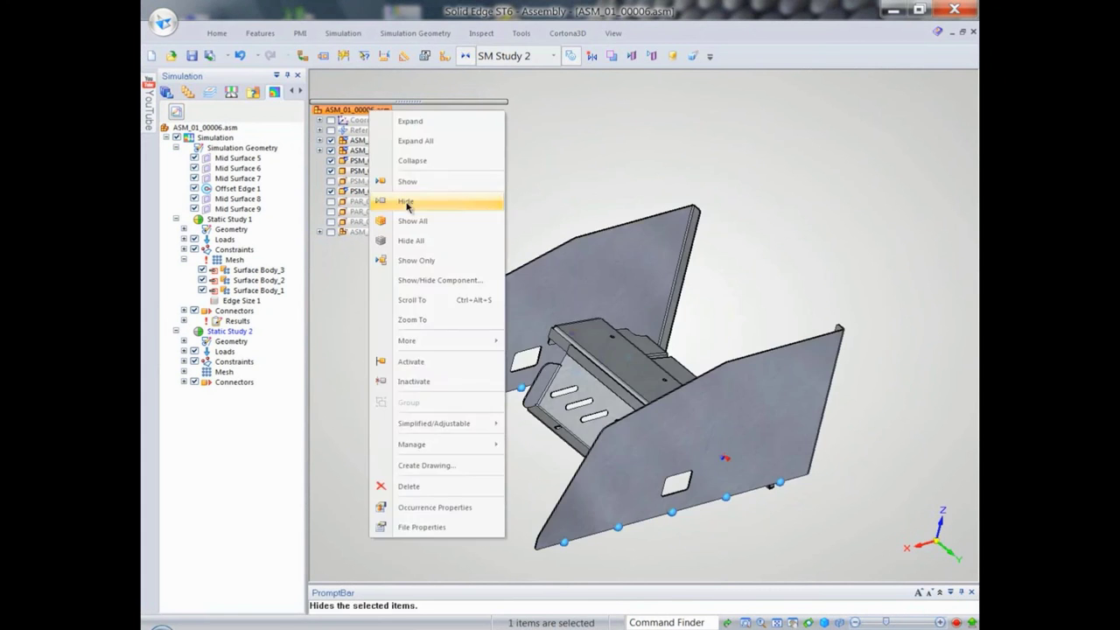
{"action": "left_click", "coordinate": [442, 195]}
{"action": "left_click", "coordinate": [631, 55]}
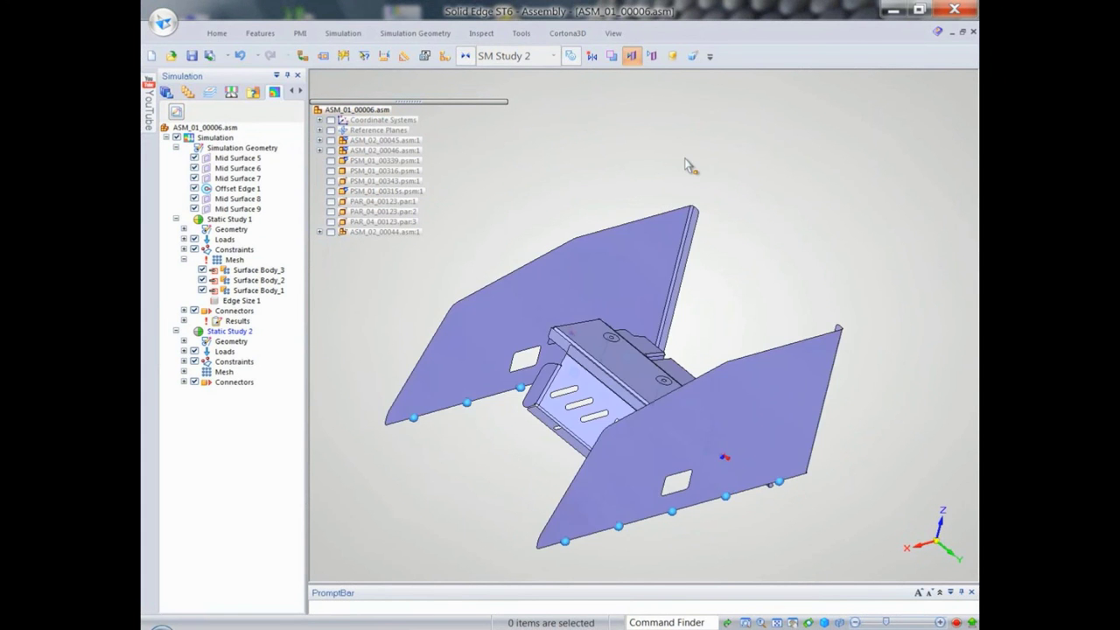
{"action": "middle_click_drag", "start_coordinate": [688, 165], "coordinate": [552, 476]}
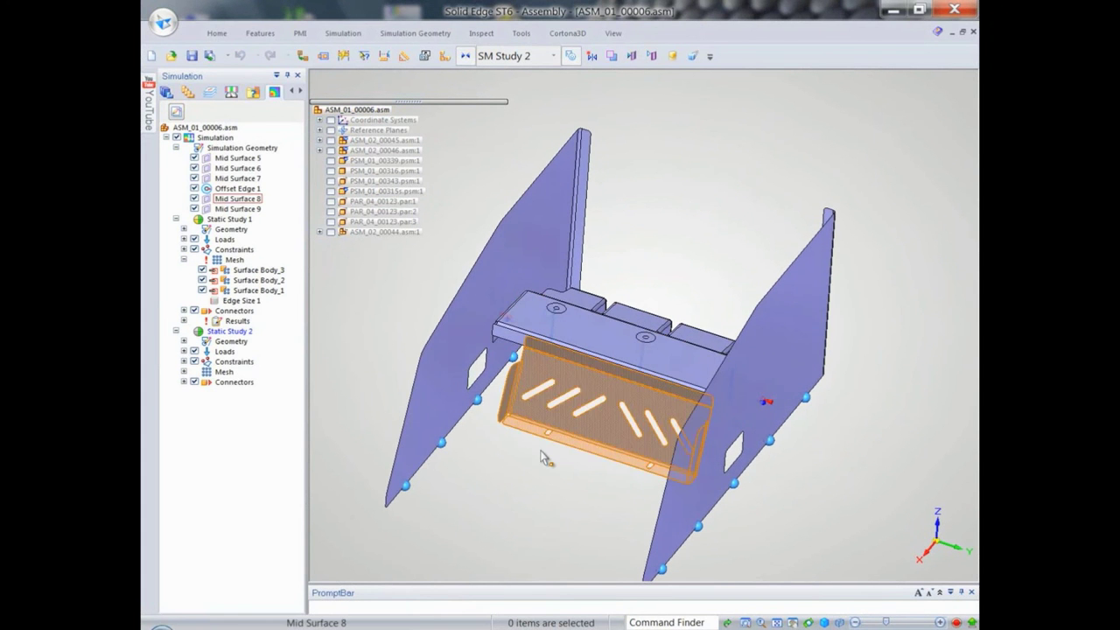
- Add the new bracket mid-surface to Static Study 2's geometry
{"action": "left_click", "coordinate": [229, 342]}
{"action": "left_click", "coordinate": [271, 354]}
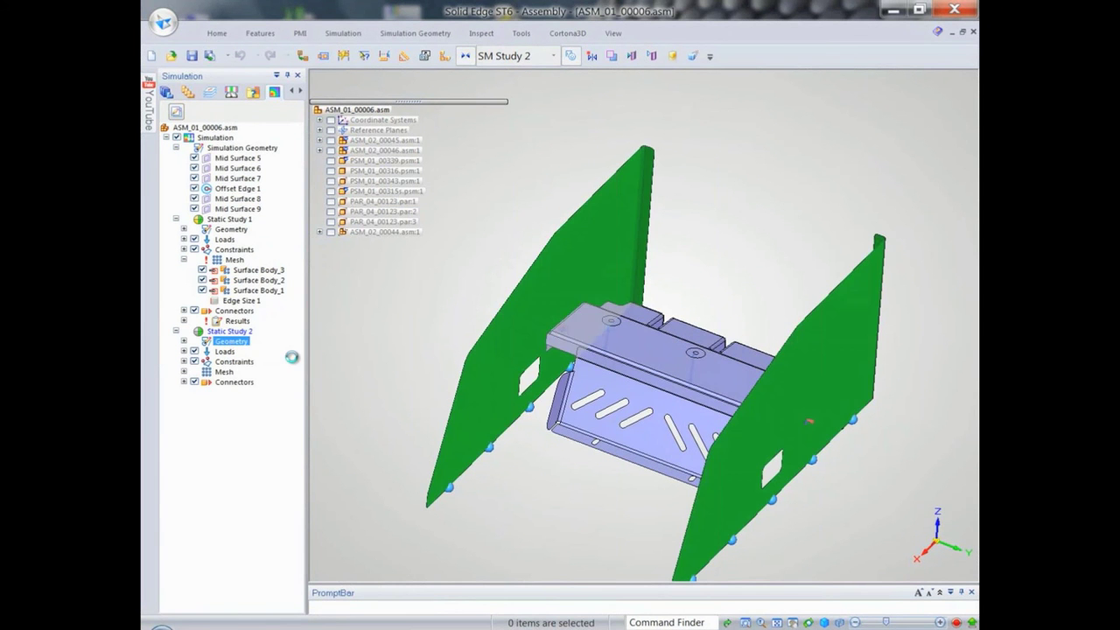
{"action": "left_click", "coordinate": [610, 423]}
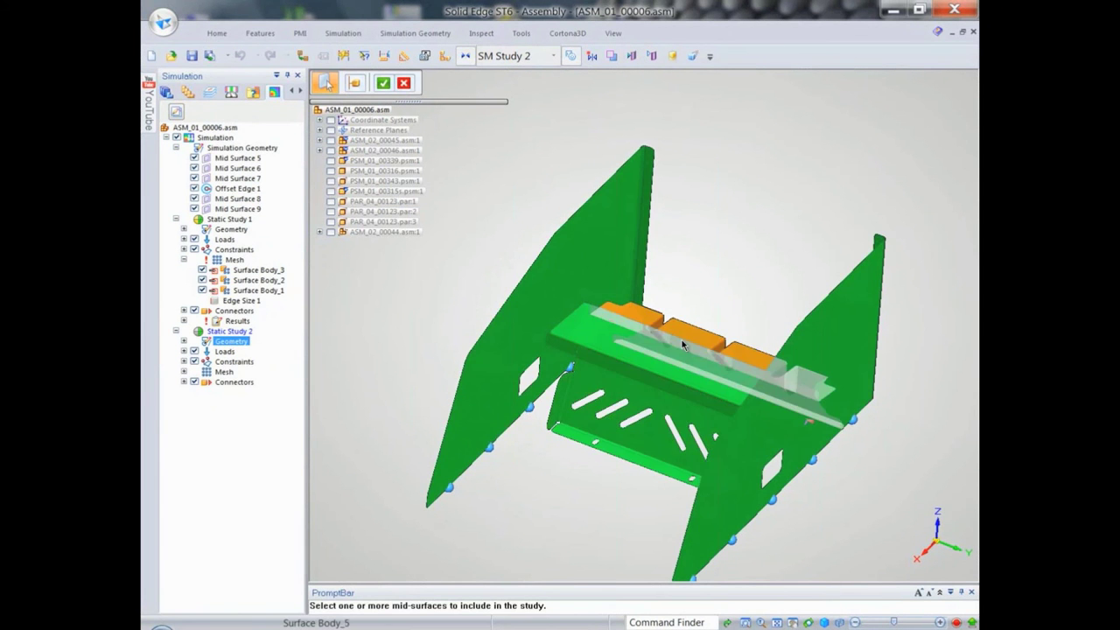
{"action": "right_click", "coordinate": [740, 257]}
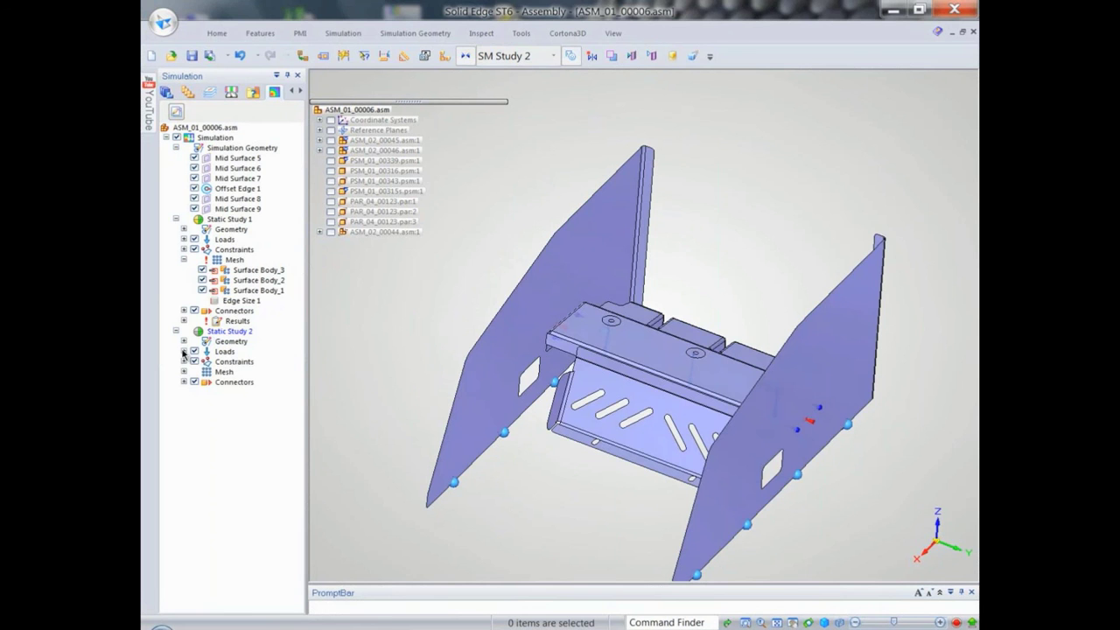
- Add the bracket's lower flange face to the Fixed 1 constraint
{"action": "left_click", "coordinate": [183, 361]}
{"action": "left_click", "coordinate": [233, 373]}
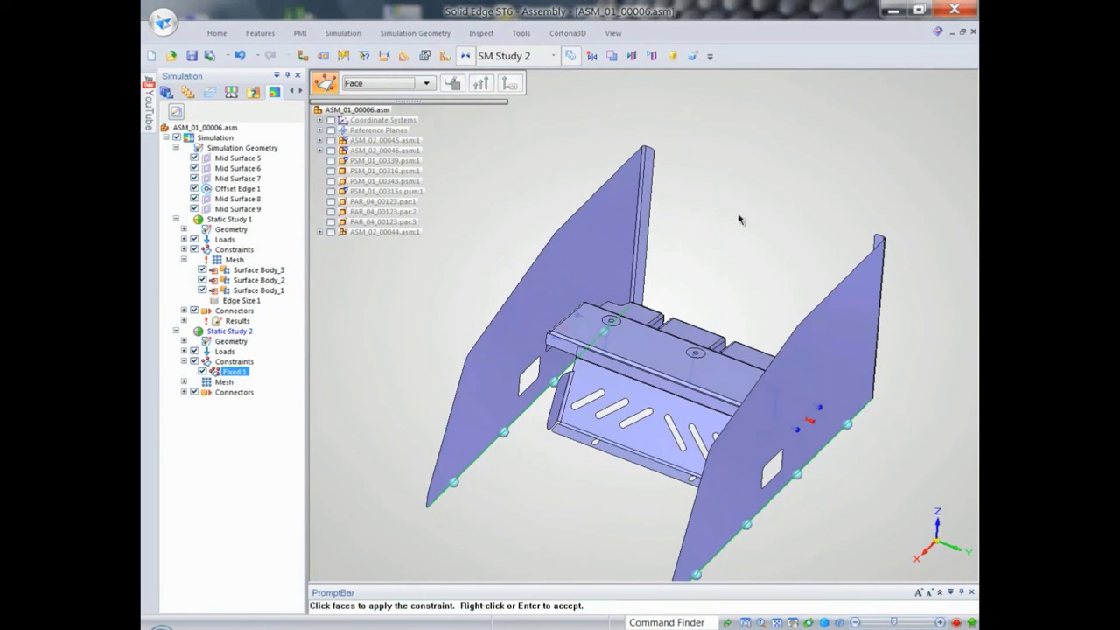
{"action": "left_click", "coordinate": [591, 446]}
{"action": "middle_click_drag", "start_coordinate": [863, 505], "coordinate": [429, 492]}
{"action": "right_click", "coordinate": [885, 330]}
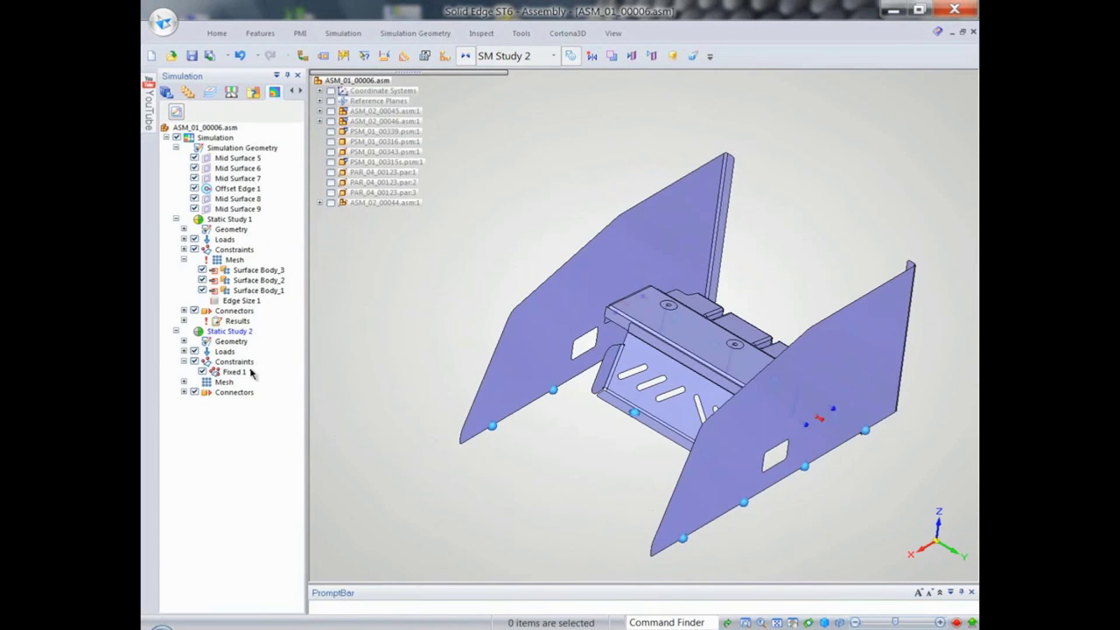
- Glue the slotted bracket surface to Mid Surface 7 with a 0.2 in search distance
{"action": "right_click", "coordinate": [234, 394]}
{"action": "left_click", "coordinate": [306, 461]}
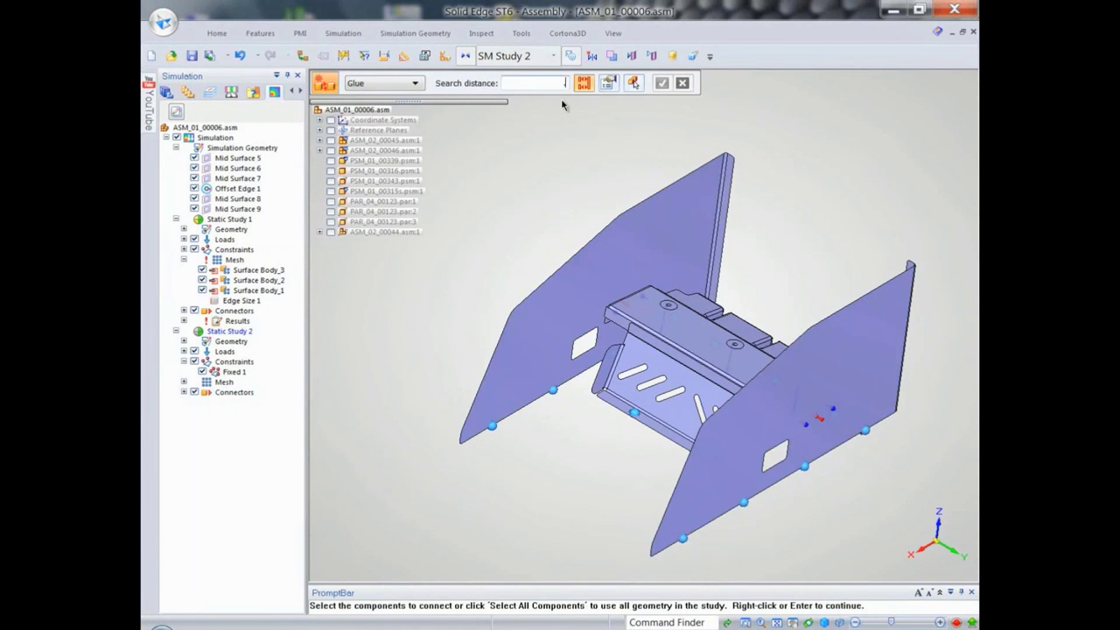
{"action": "type", "text": "0.2"}
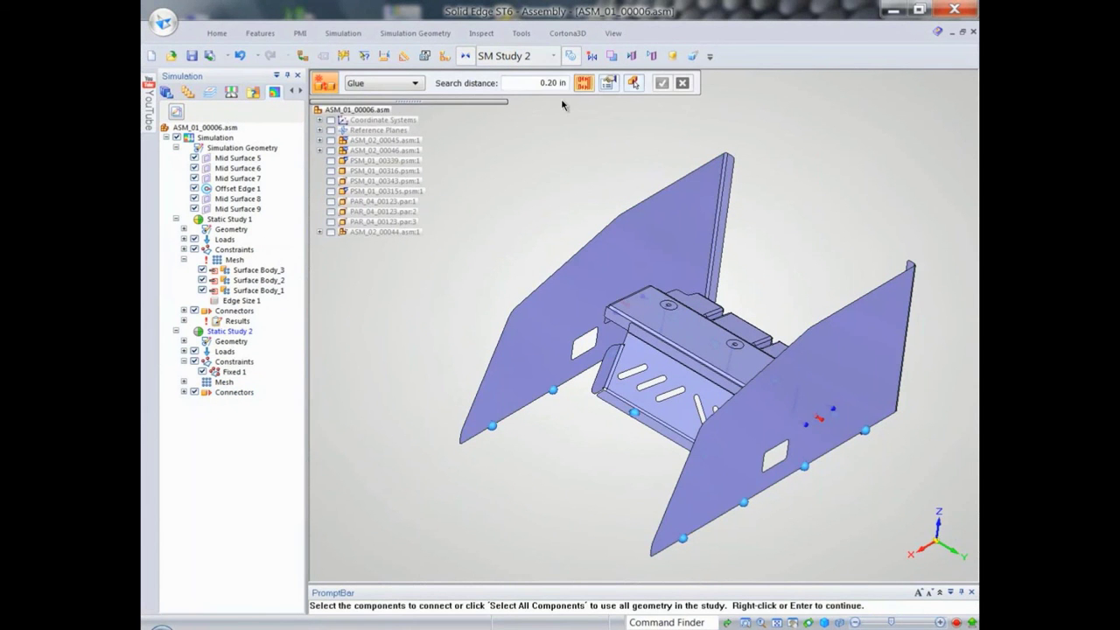
{"action": "left_click", "coordinate": [645, 390]}
{"action": "left_click", "coordinate": [723, 323]}
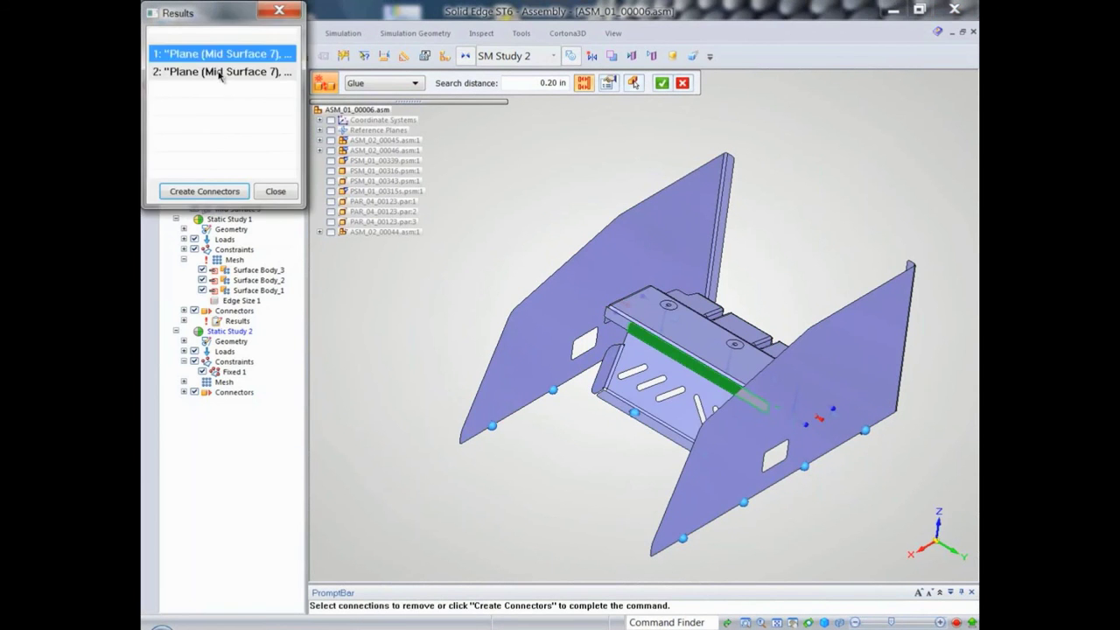
{"action": "left_click", "coordinate": [215, 74]}
{"action": "left_click", "coordinate": [219, 189]}
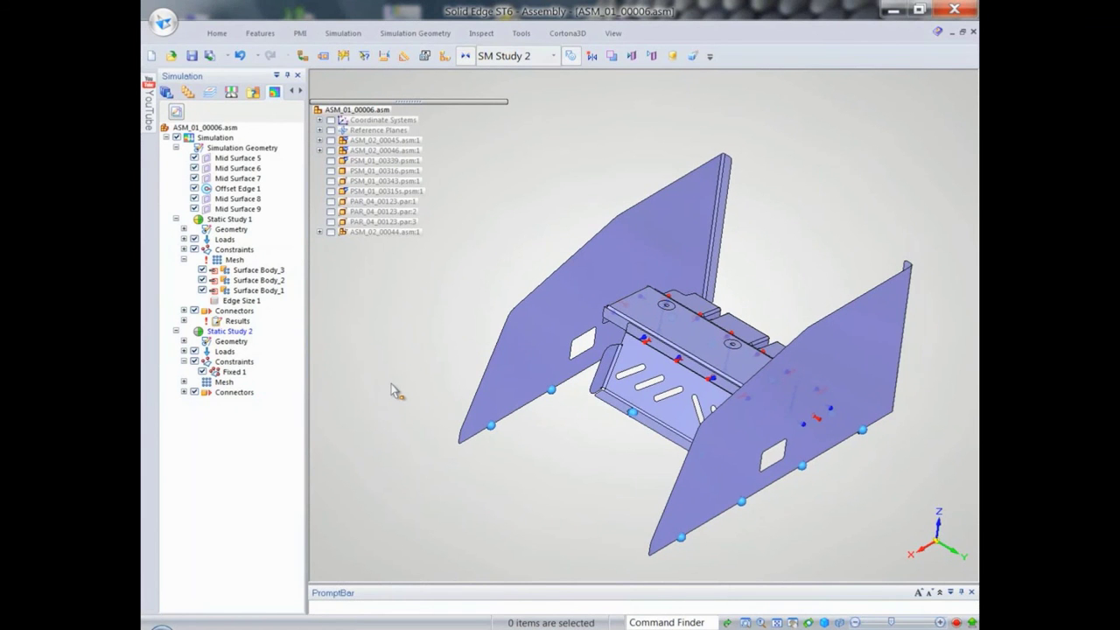
- Hide the connector markers, then mesh and solve Static Study 2
{"action": "left_click", "coordinate": [194, 393]}
{"action": "left_click", "coordinate": [232, 383]}
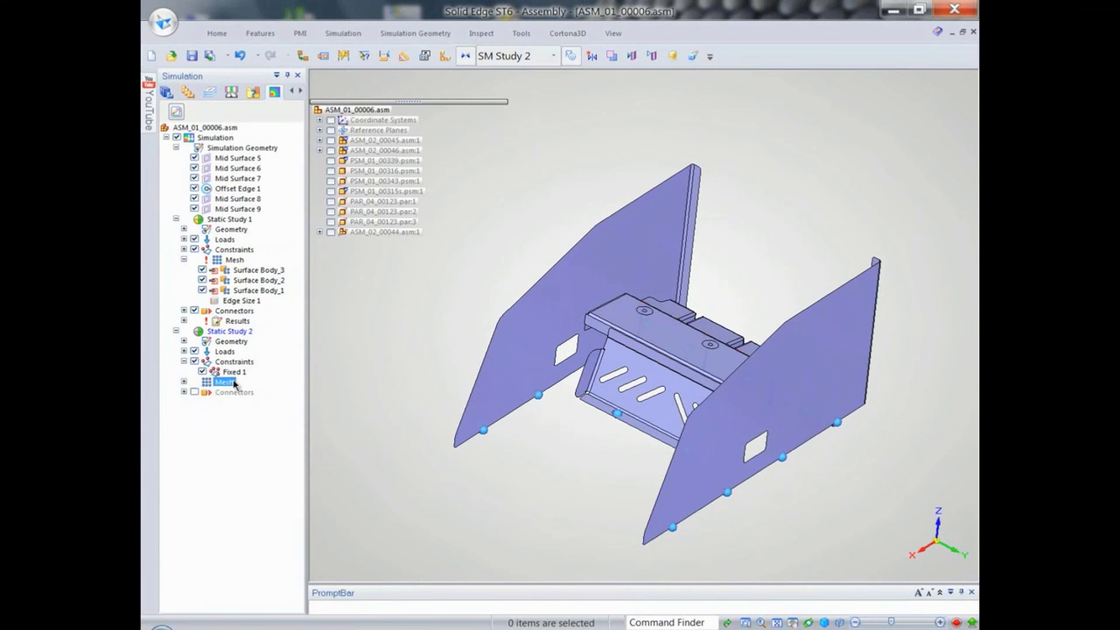
{"action": "right_click", "coordinate": [233, 384]}
{"action": "left_click", "coordinate": [271, 433]}
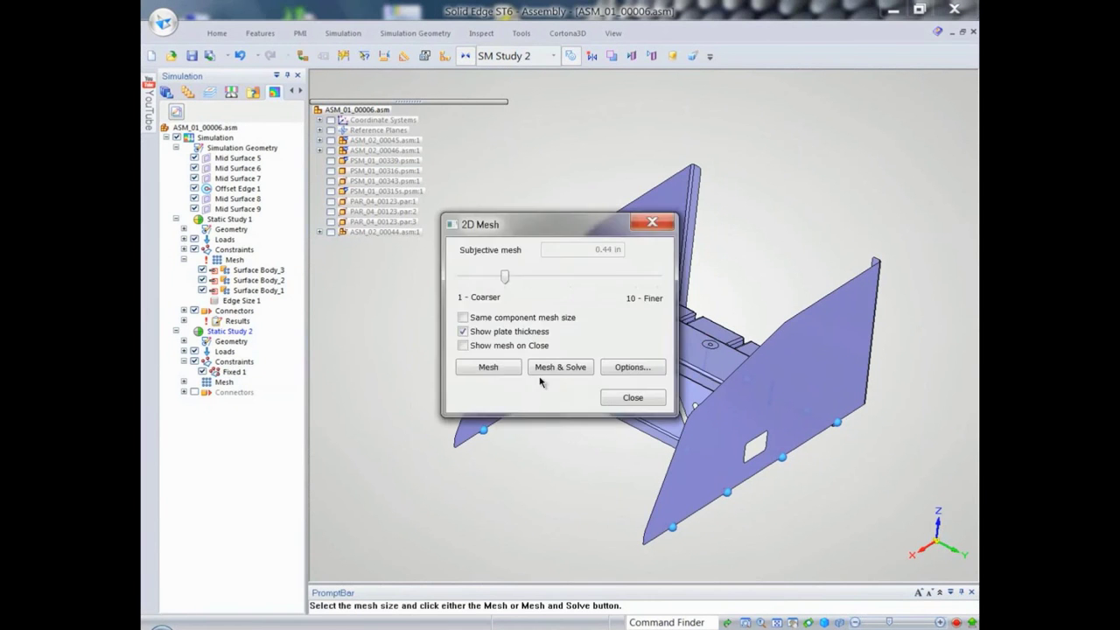
{"action": "left_click", "coordinate": [542, 371]}
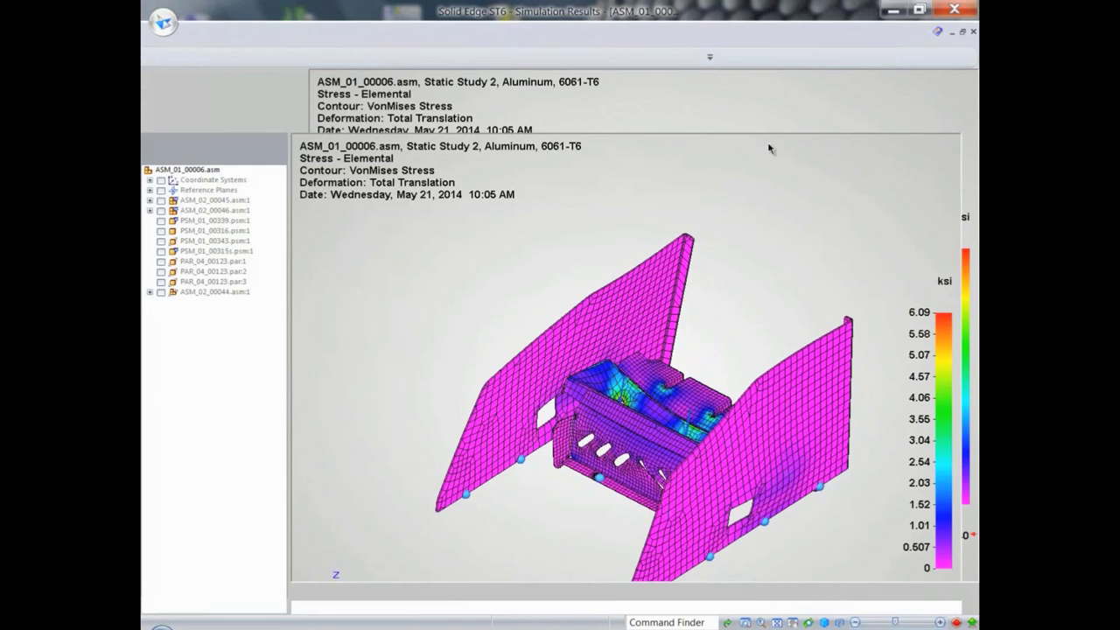
- Animate the 6.09 ksi Von Mises stress results, then stop the animation
{"action": "middle_click_drag", "start_coordinate": [765, 142], "coordinate": [555, 111]}
{"action": "left_click", "coordinate": [516, 79]}
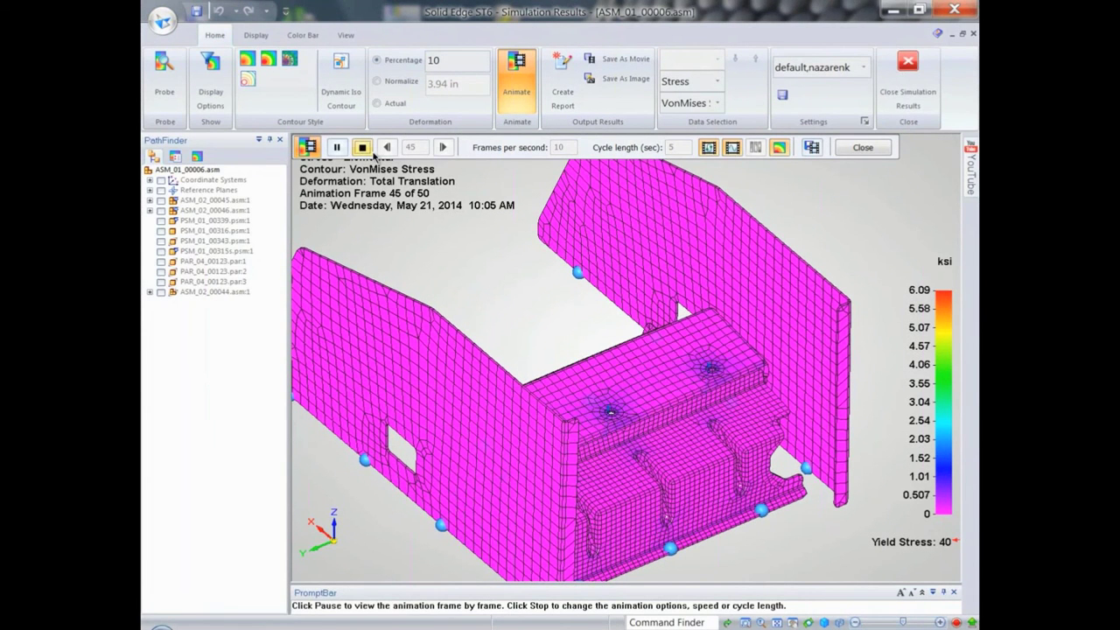
{"action": "left_click", "coordinate": [362, 147]}
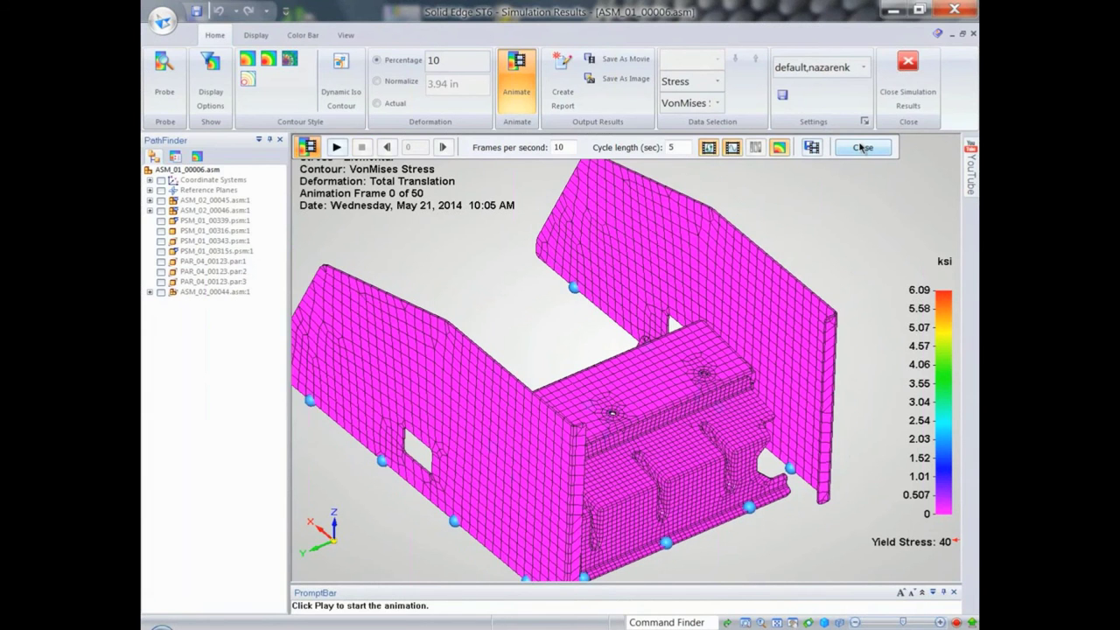
{"action": "left_click", "coordinate": [861, 147]}
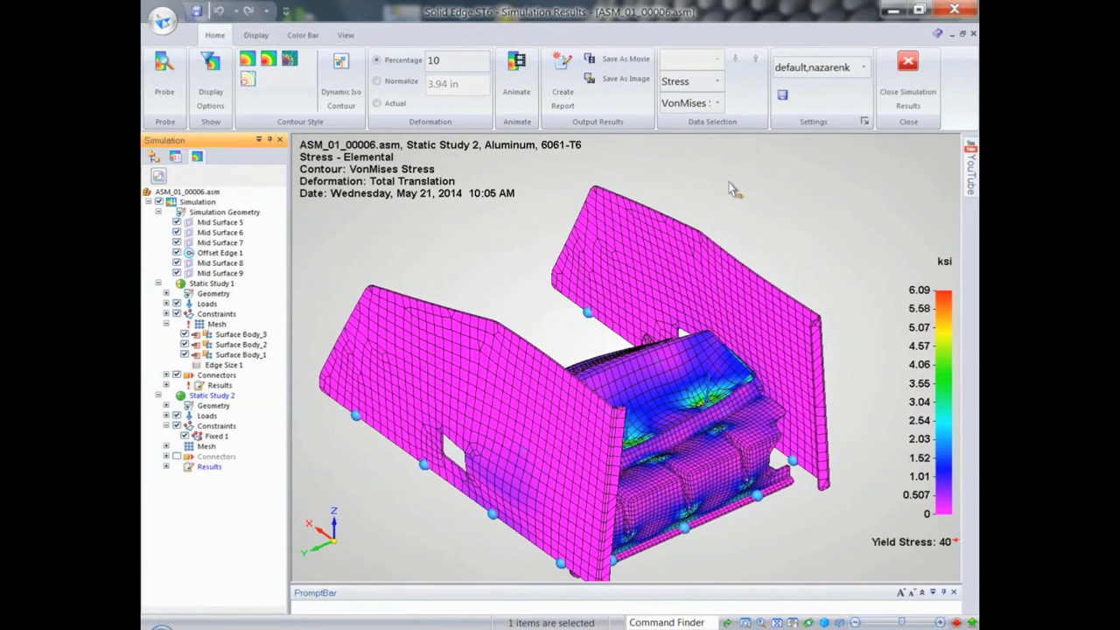
- Generate a Webpage (.html) Simulation Report for Static Study 2 and scroll through it
{"action": "left_click", "coordinate": [563, 92]}
{"action": "left_click", "coordinate": [602, 137]}
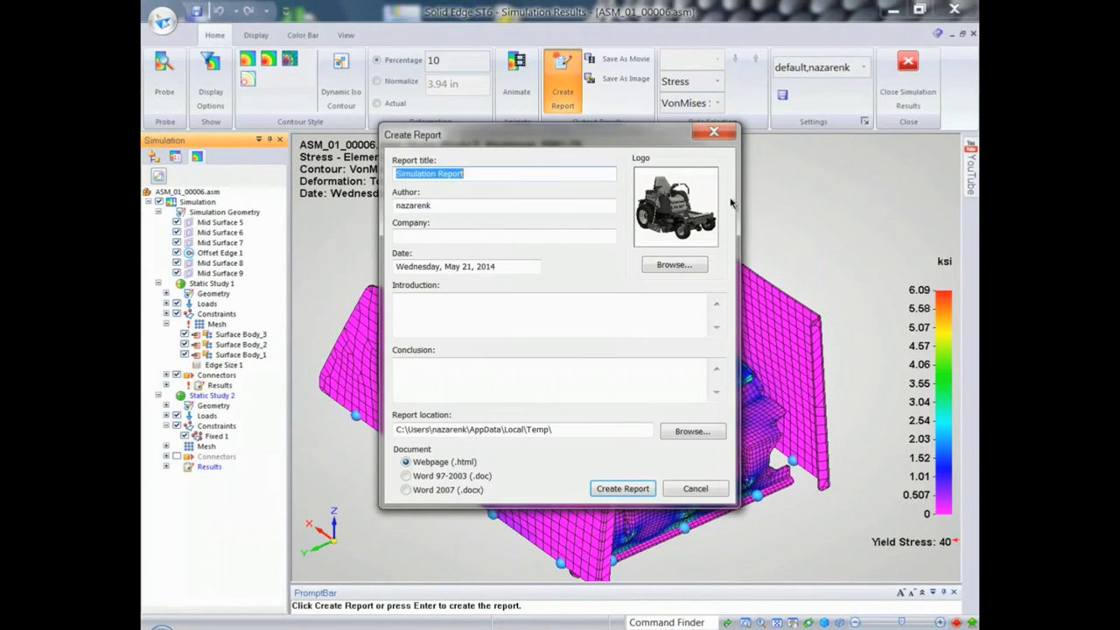
{"action": "left_click", "coordinate": [598, 489]}
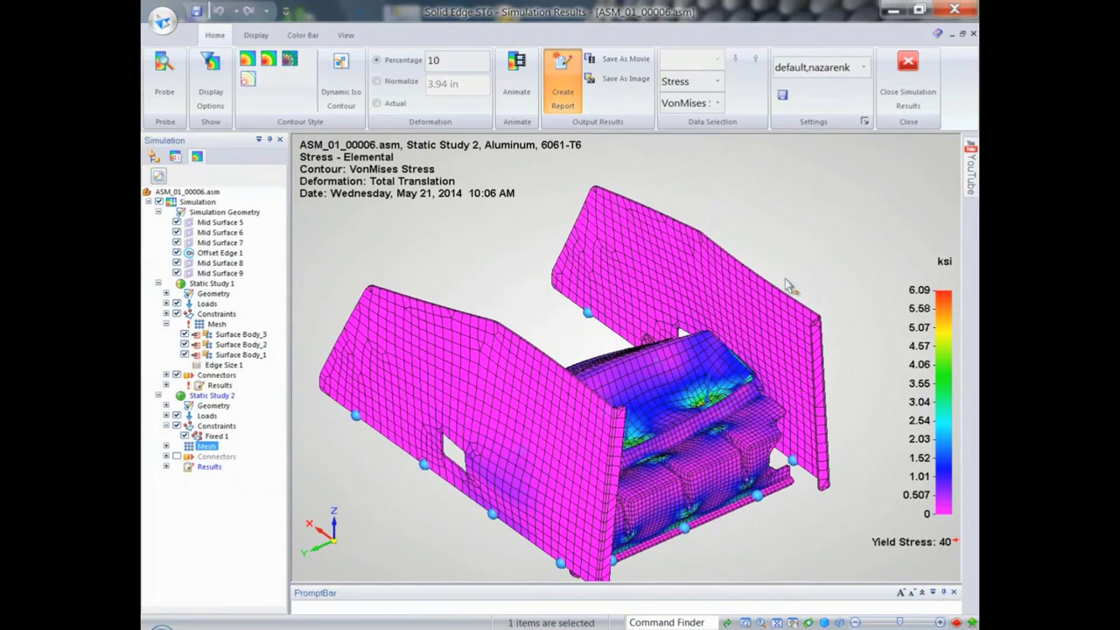
{"action": "scroll", "coordinate": [964, 218], "scroll_direction": "down", "scroll_amount": 5}
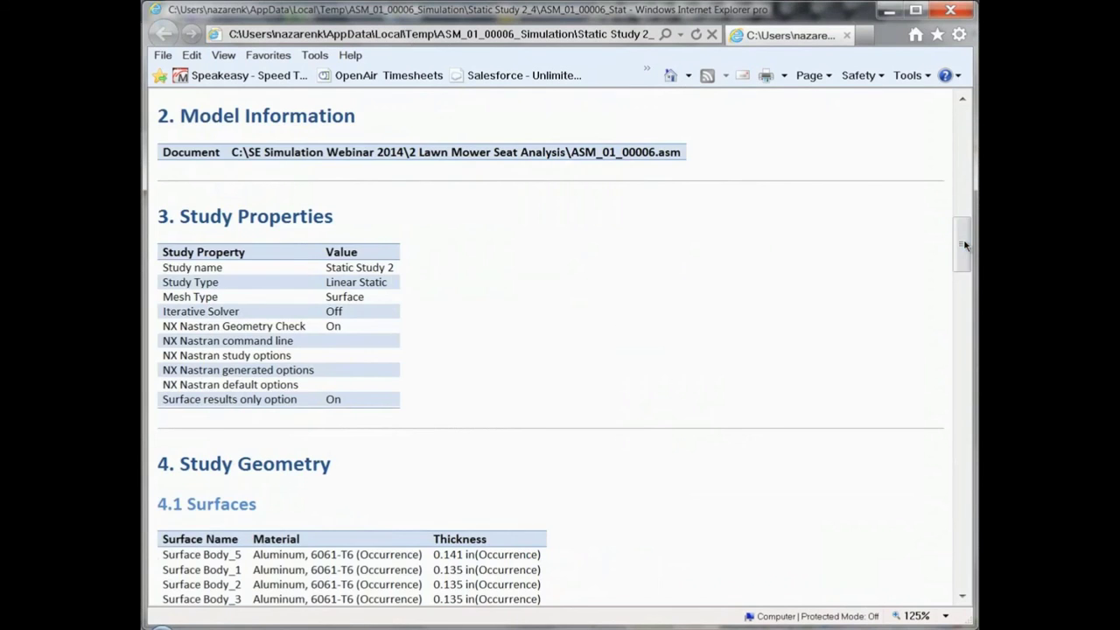
{"action": "left_click_drag", "start_coordinate": [964, 241], "coordinate": [962, 149]}
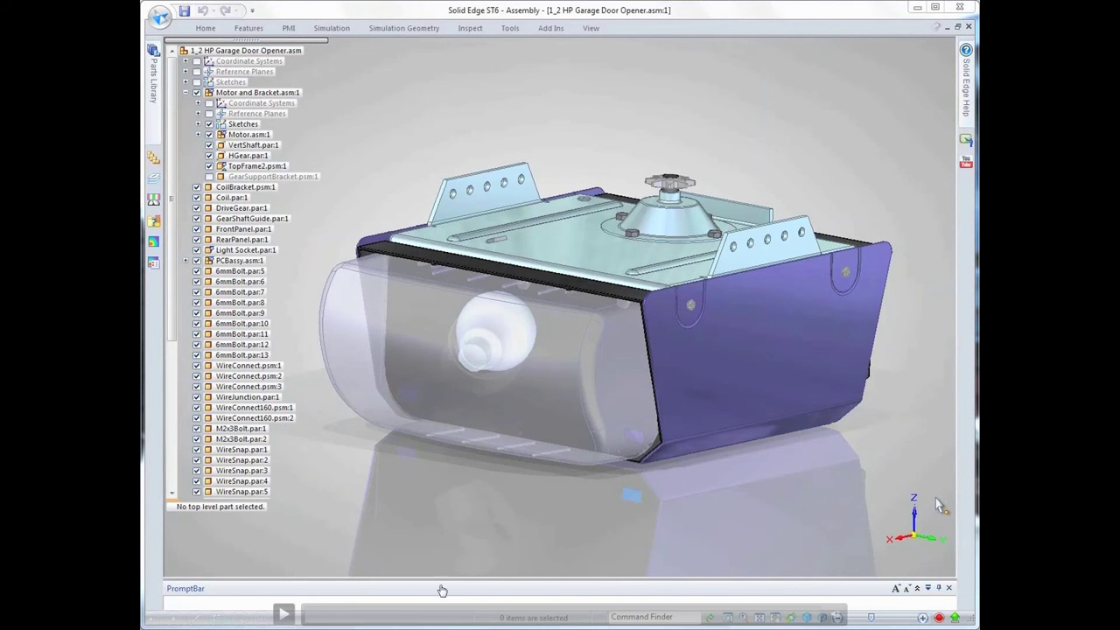
- Select the GearSupportBracket in the garage door opener assembly and edit it in place
{"action": "left_click", "coordinate": [285, 614]}
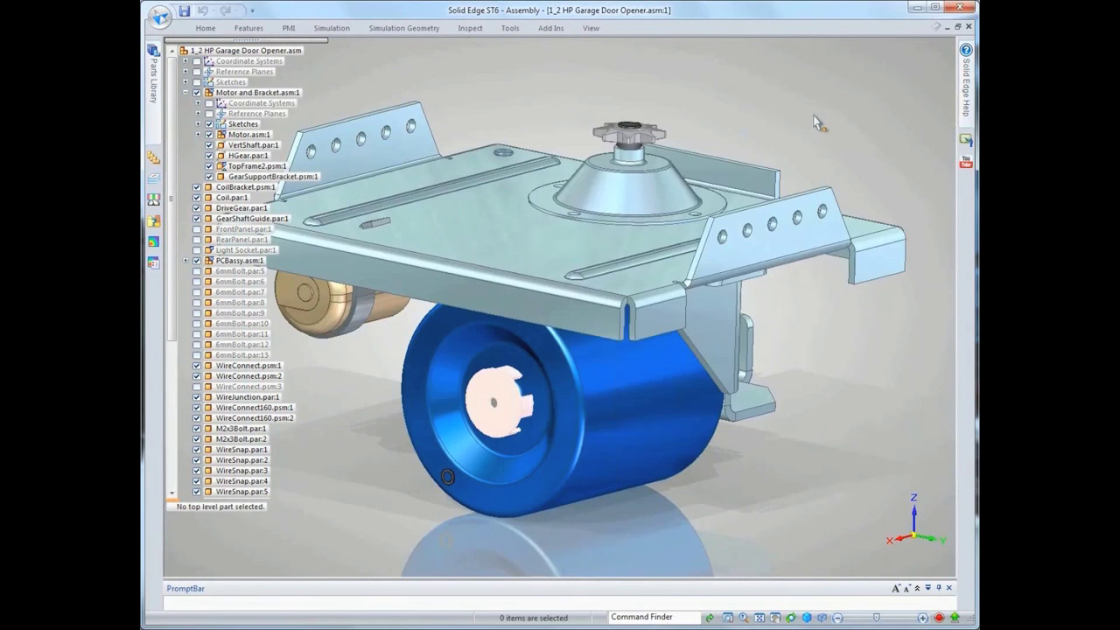
{"action": "middle_click_drag", "start_coordinate": [809, 127], "coordinate": [615, 401]}
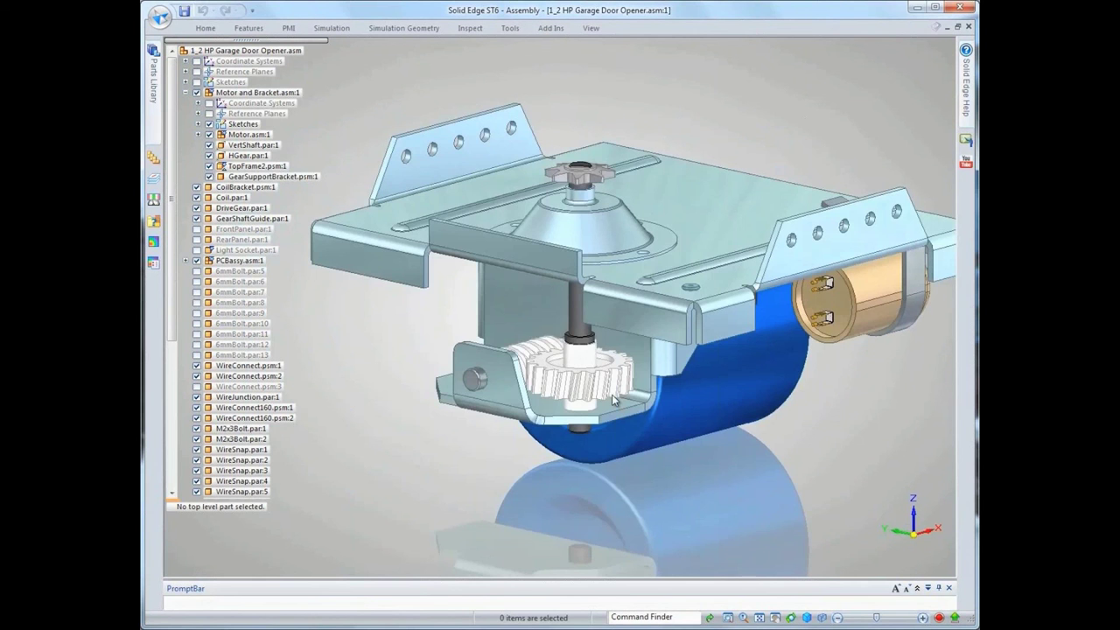
{"action": "left_click", "coordinate": [614, 399]}
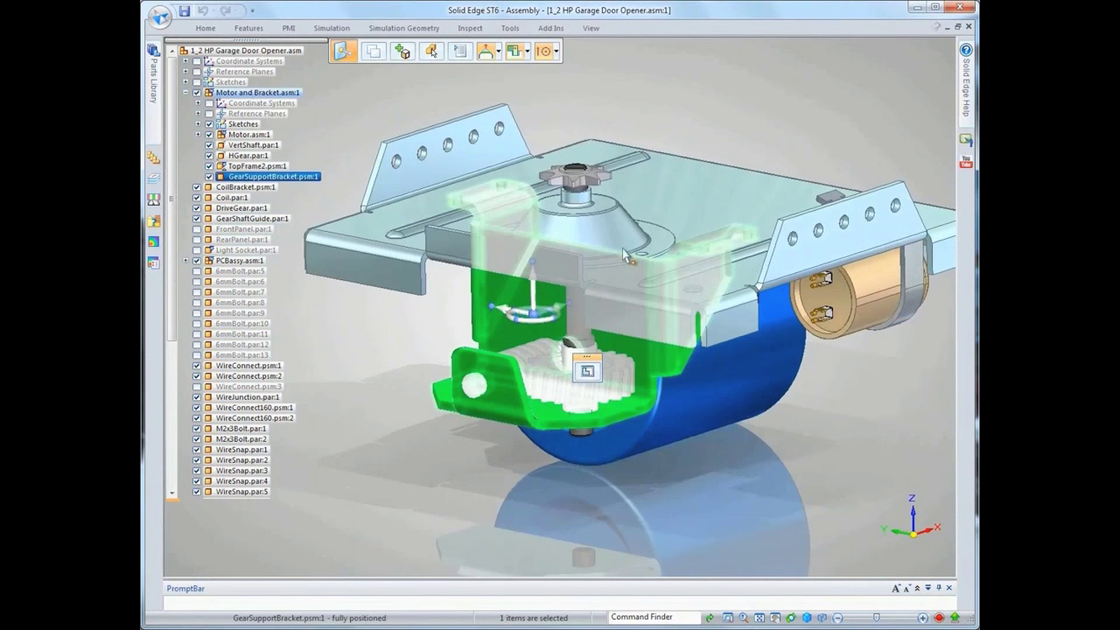
{"action": "right_click", "coordinate": [725, 131]}
{"action": "left_click", "coordinate": [754, 244]}
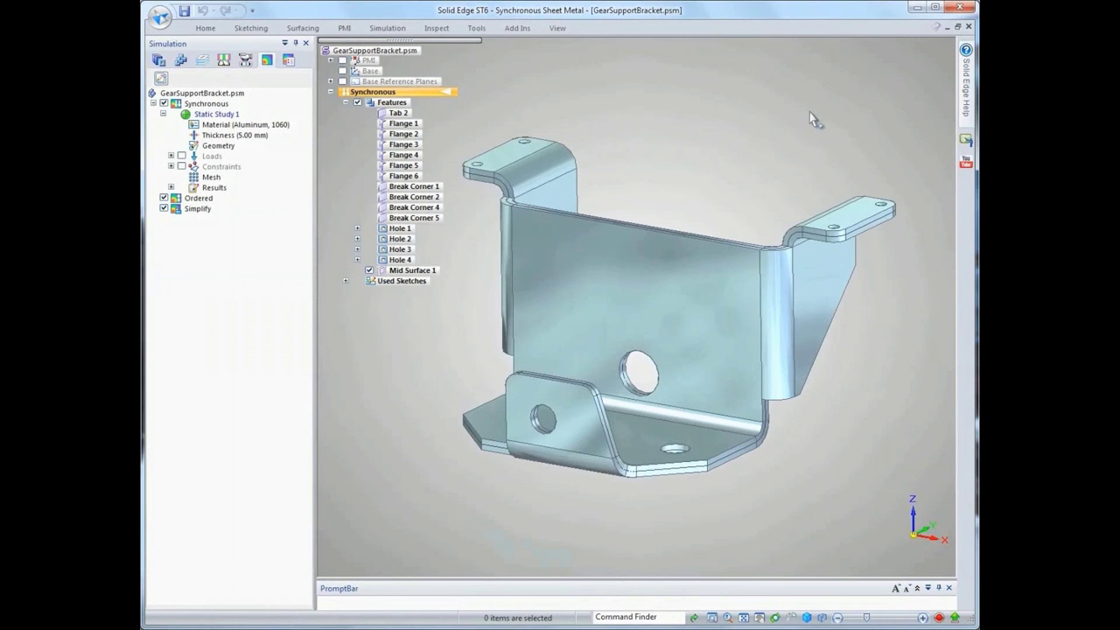
- Review the bracket's existing displacement results, then start a New Optimization
{"action": "right_click", "coordinate": [682, 121]}
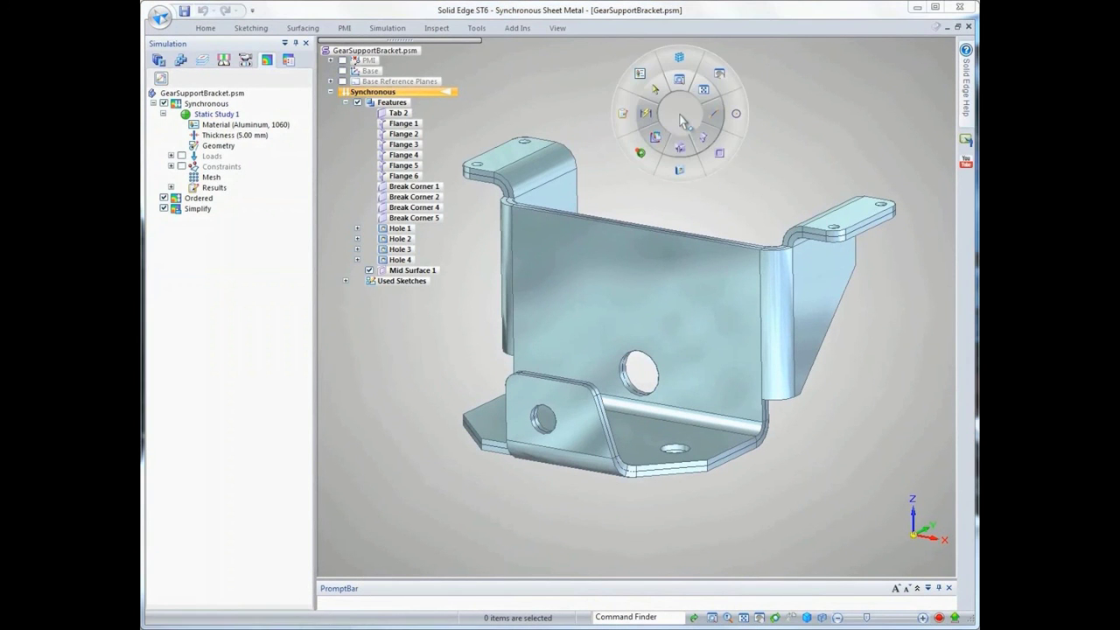
{"action": "left_click", "coordinate": [625, 116]}
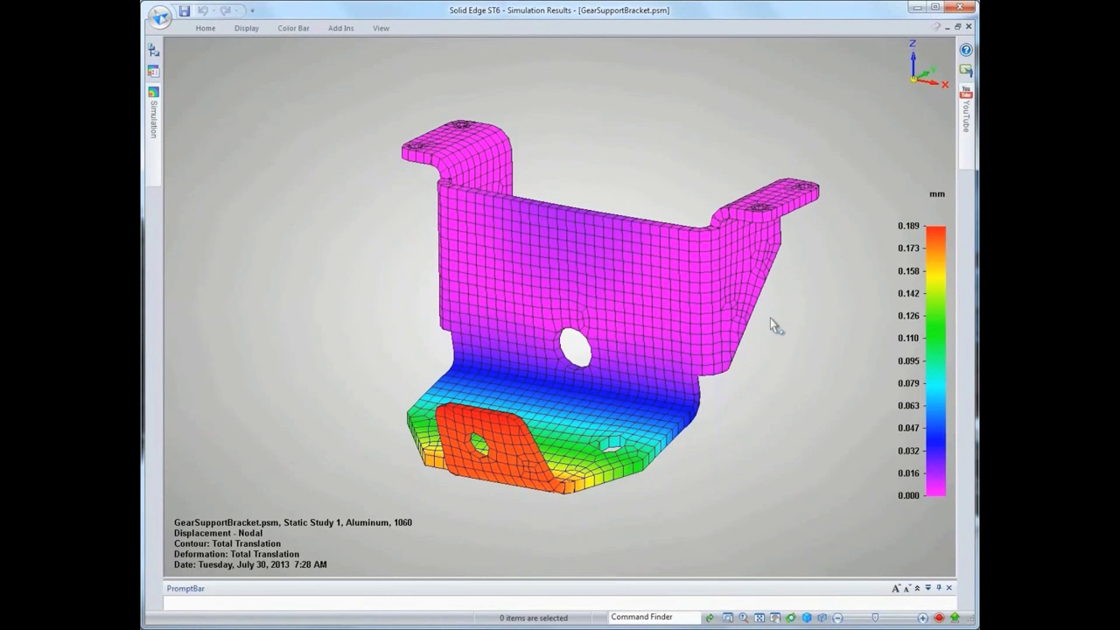
{"action": "middle_click_drag", "start_coordinate": [774, 325], "coordinate": [713, 167]}
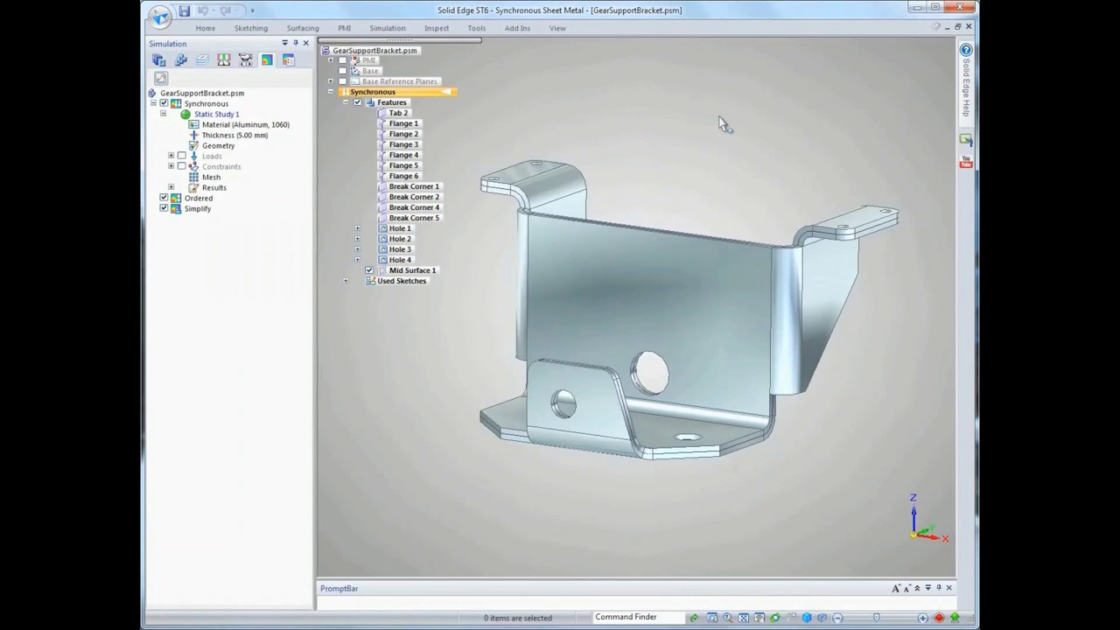
{"action": "right_click", "coordinate": [709, 125]}
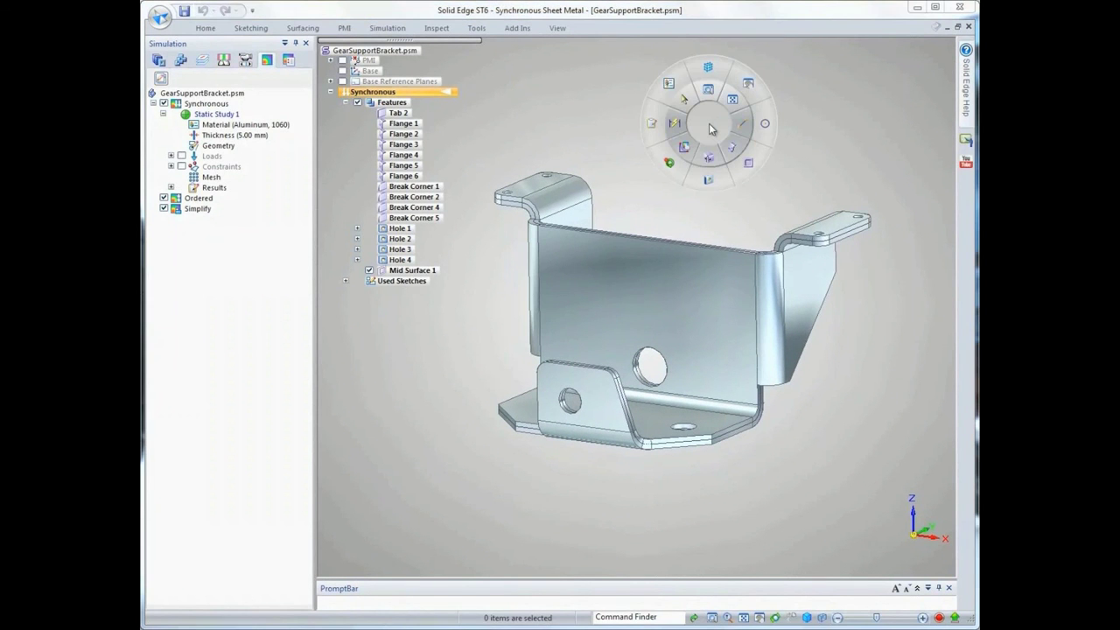
{"action": "left_click", "coordinate": [685, 147]}
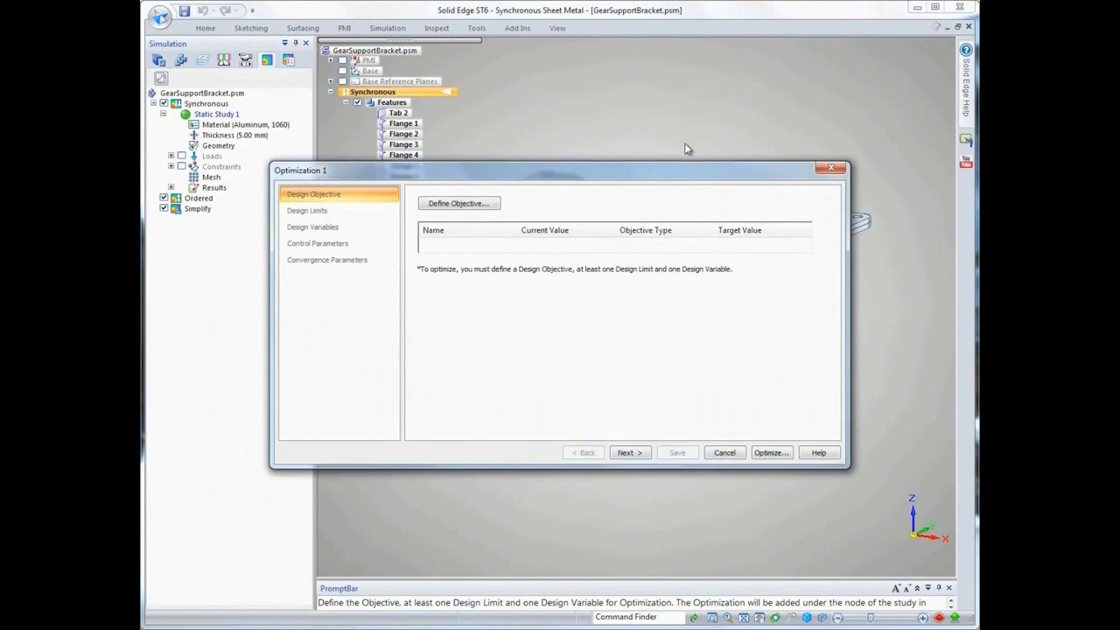
- Set the optimization design objective to minimize Mass
{"action": "left_click", "coordinate": [490, 205]}
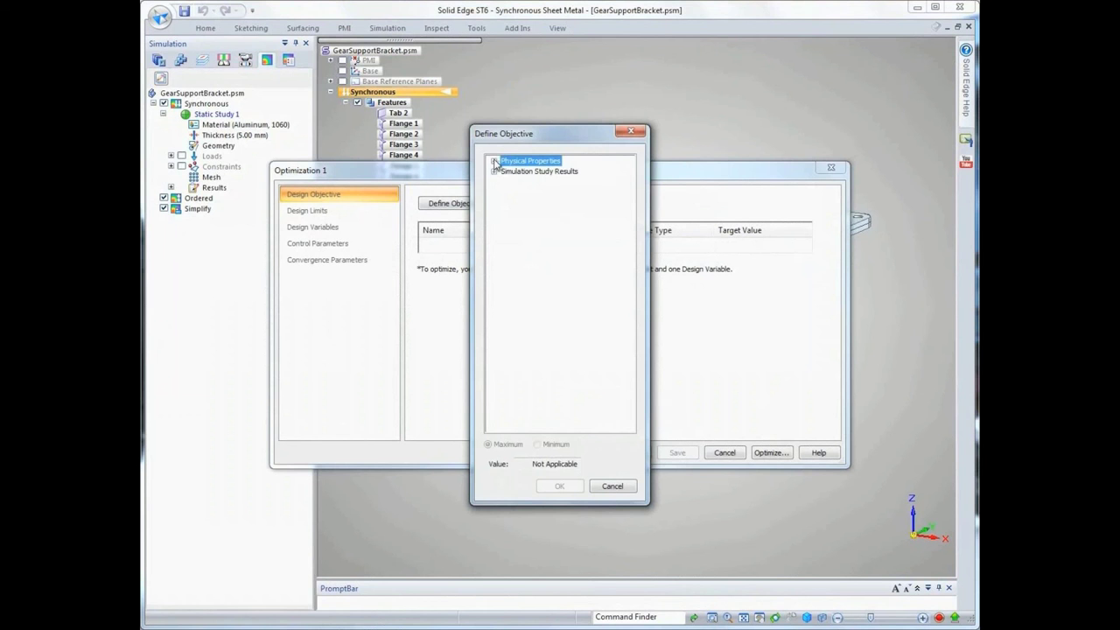
{"action": "left_click", "coordinate": [495, 162]}
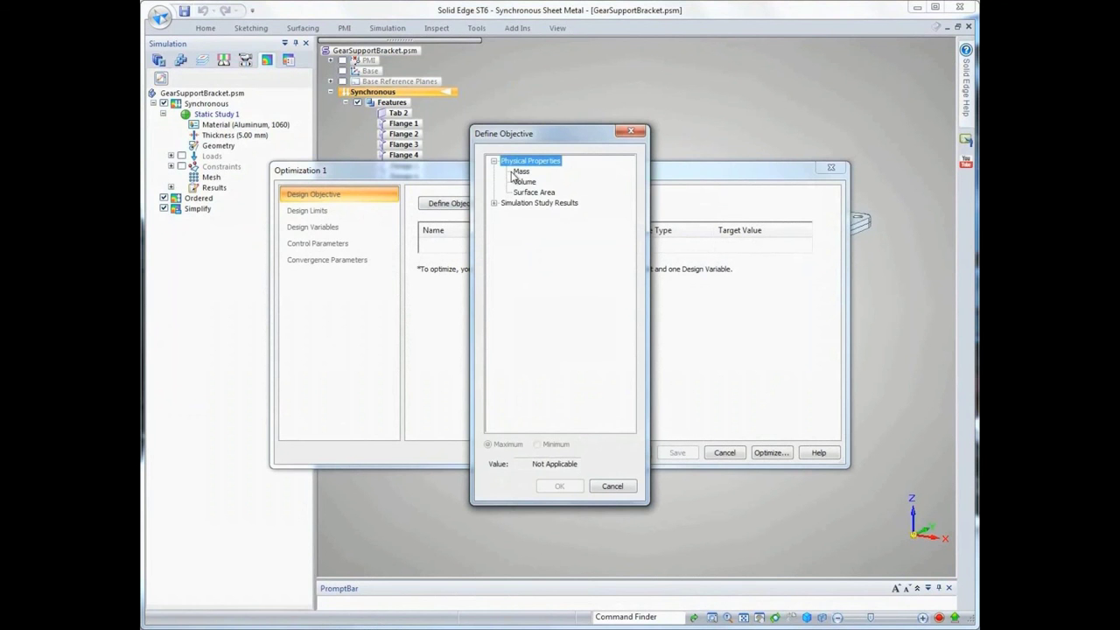
{"action": "left_click", "coordinate": [518, 172]}
{"action": "left_click", "coordinate": [563, 485]}
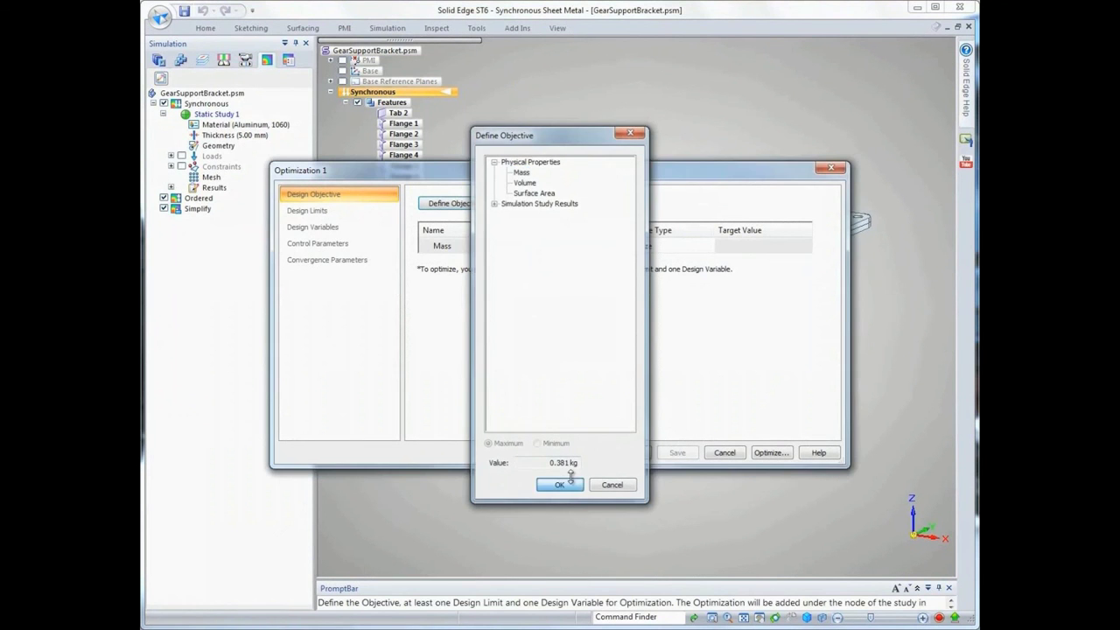
{"action": "left_click", "coordinate": [709, 246]}
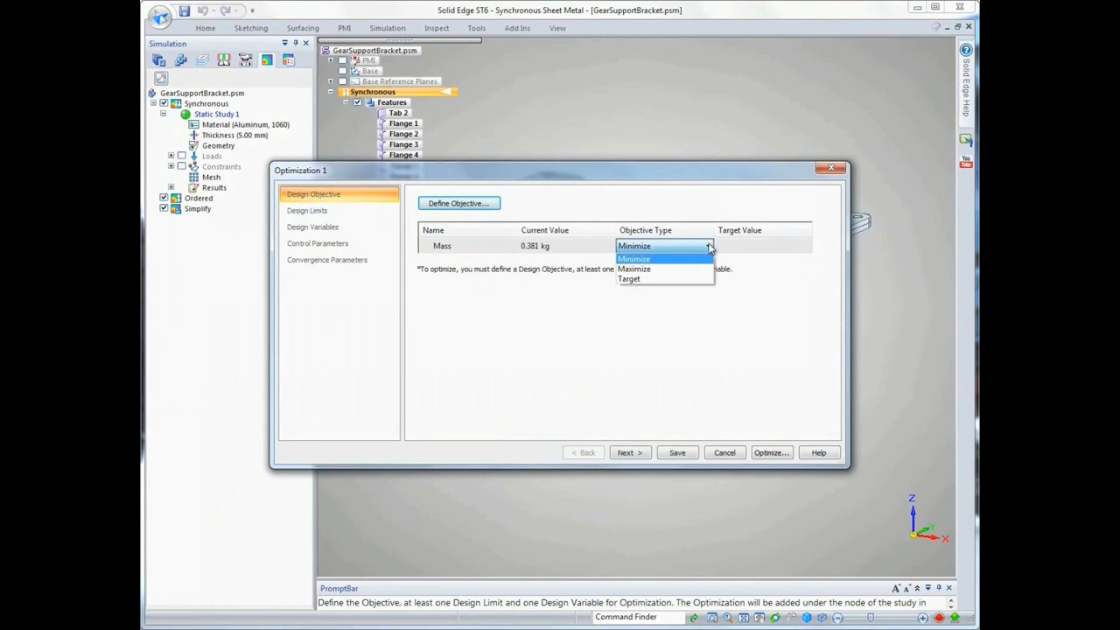
{"action": "left_click", "coordinate": [674, 259]}
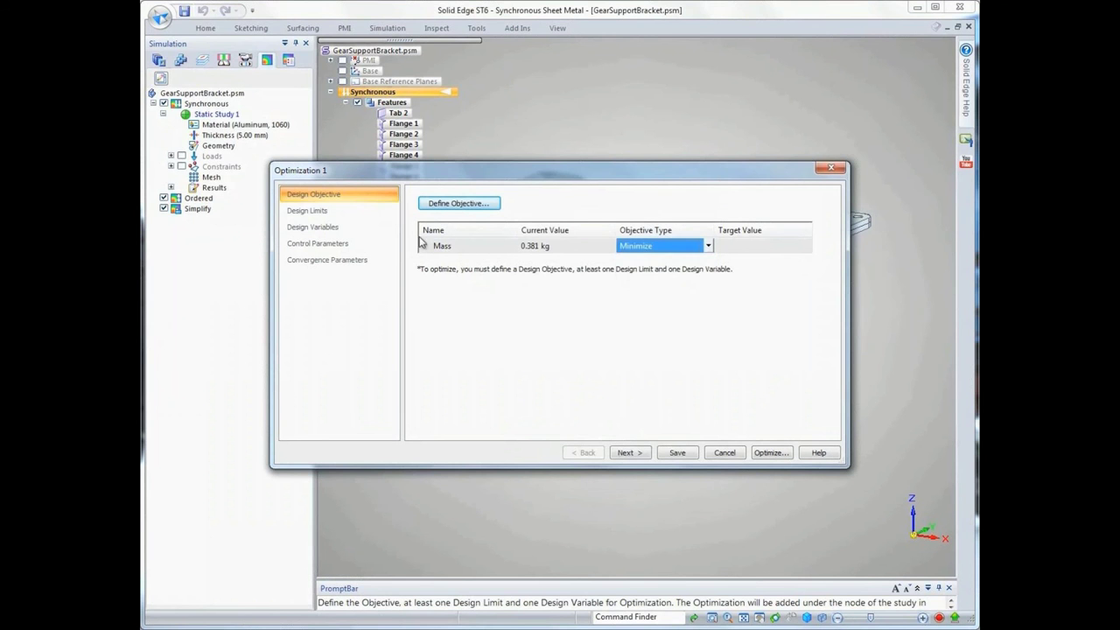
- Add a design limit of Total Translation less than or equal to 1.00 mm
{"action": "left_click", "coordinate": [301, 213]}
{"action": "left_click", "coordinate": [461, 202]}
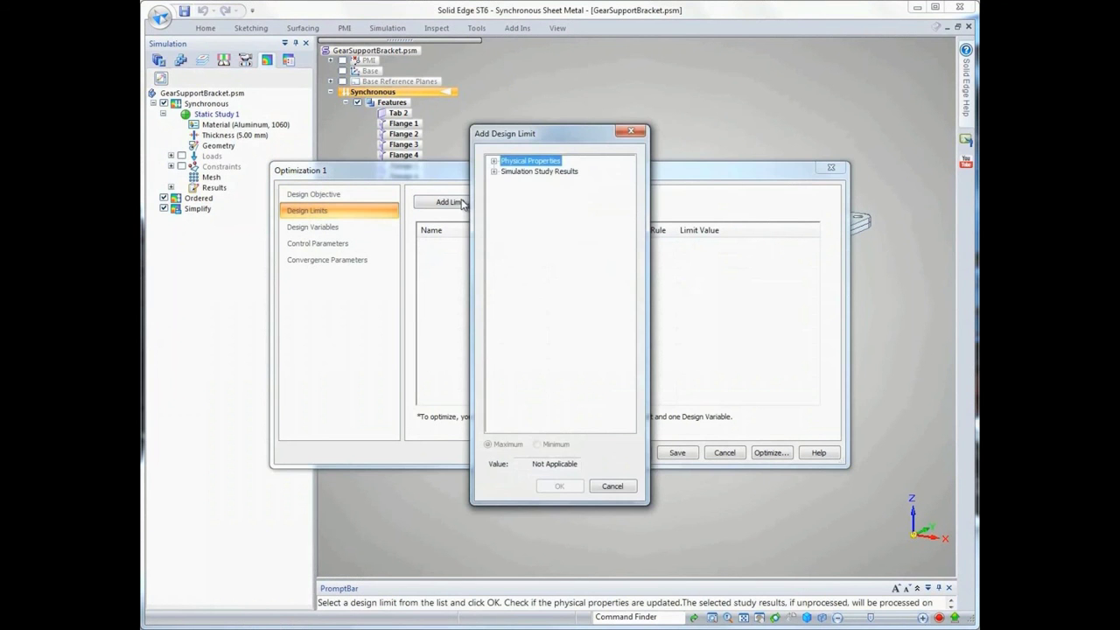
{"action": "left_click", "coordinate": [493, 172]}
{"action": "left_click", "coordinate": [505, 182]}
{"action": "left_click", "coordinate": [552, 192]}
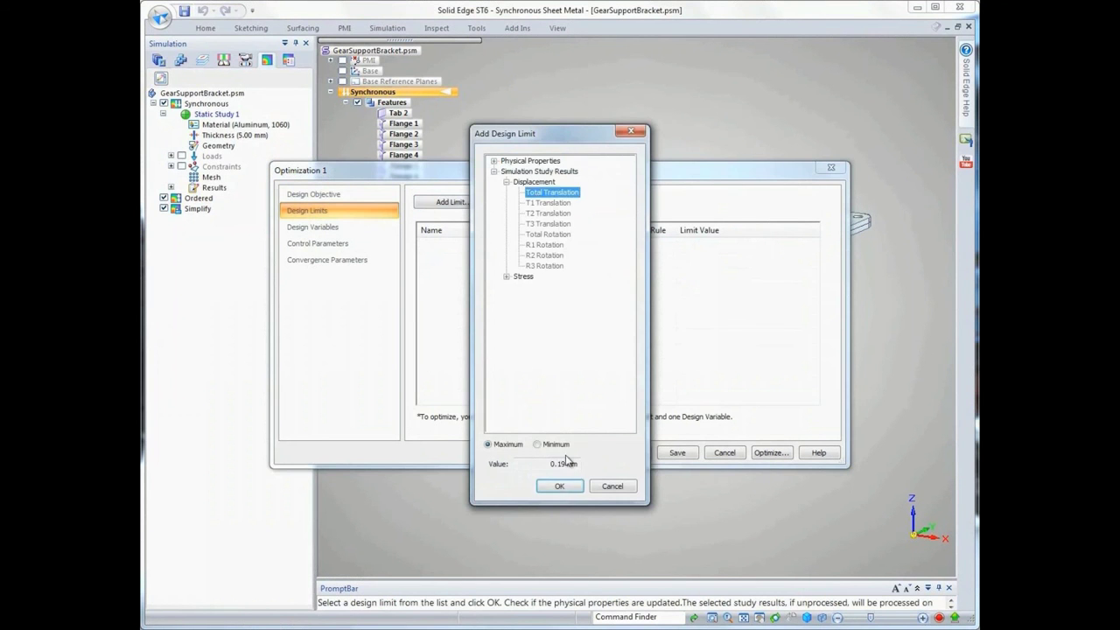
{"action": "left_click", "coordinate": [560, 489]}
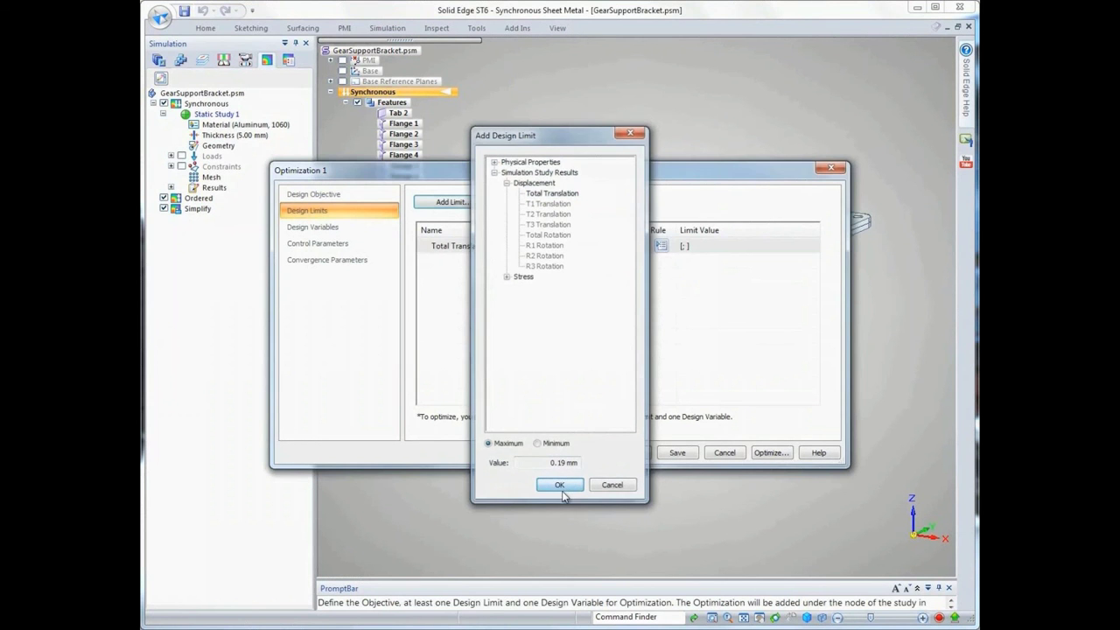
{"action": "left_click", "coordinate": [662, 249]}
{"action": "left_click", "coordinate": [657, 334]}
{"action": "left_click", "coordinate": [656, 350]}
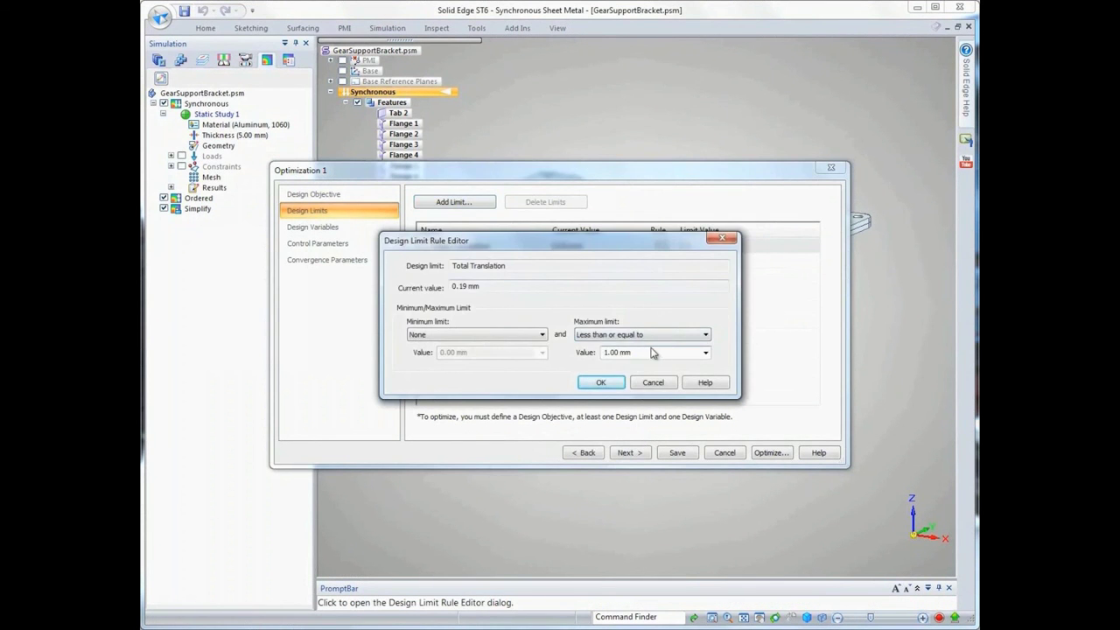
{"action": "left_click", "coordinate": [601, 383]}
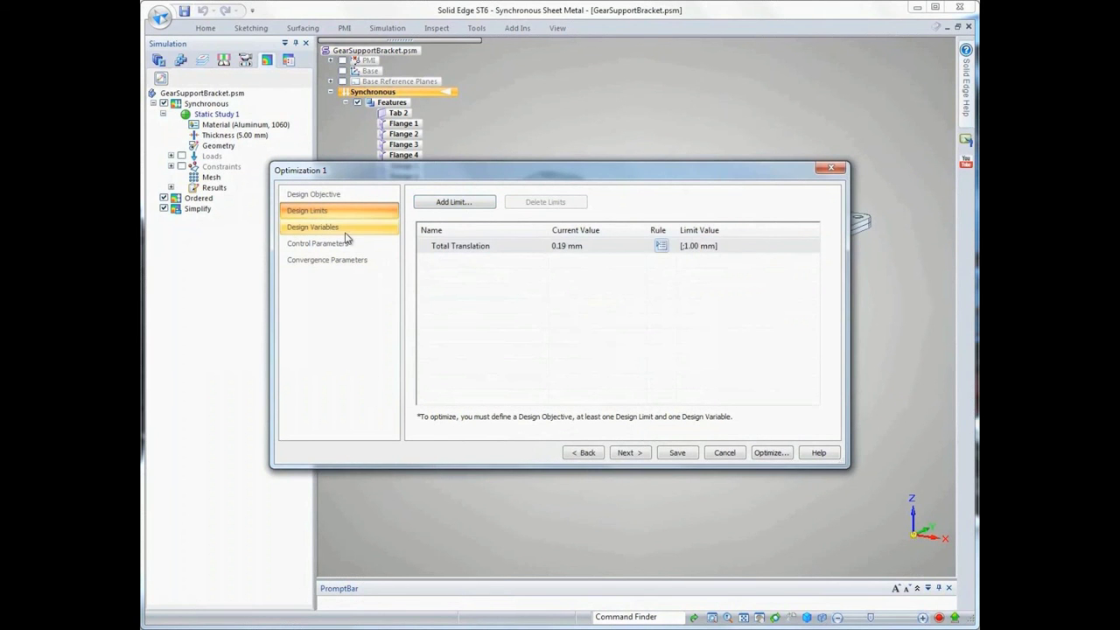
- Add MaterialThickness as a design variable ranging from 1.00 to 5.00 mm
{"action": "left_click", "coordinate": [313, 227]}
{"action": "left_click", "coordinate": [456, 203]}
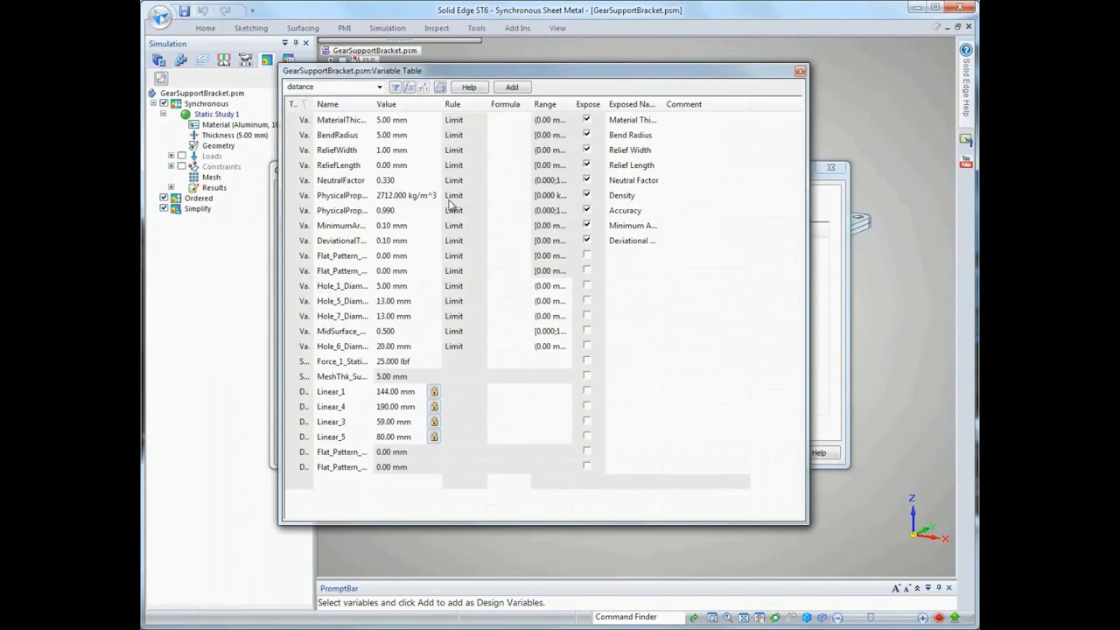
{"action": "left_click", "coordinate": [296, 124]}
{"action": "left_click", "coordinate": [512, 89]}
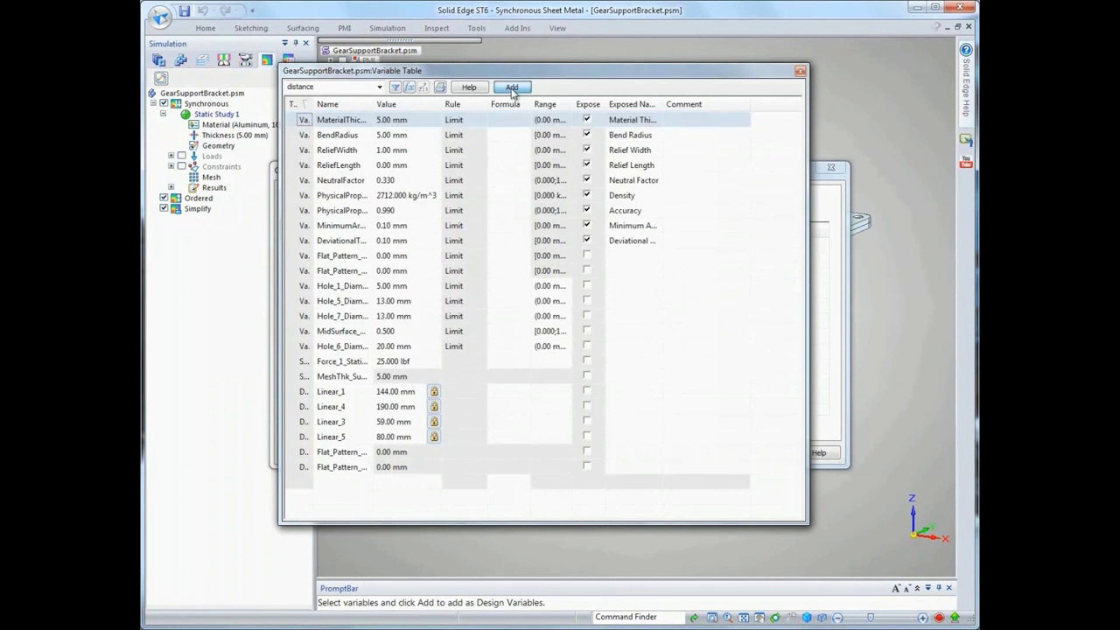
{"action": "left_click", "coordinate": [669, 246]}
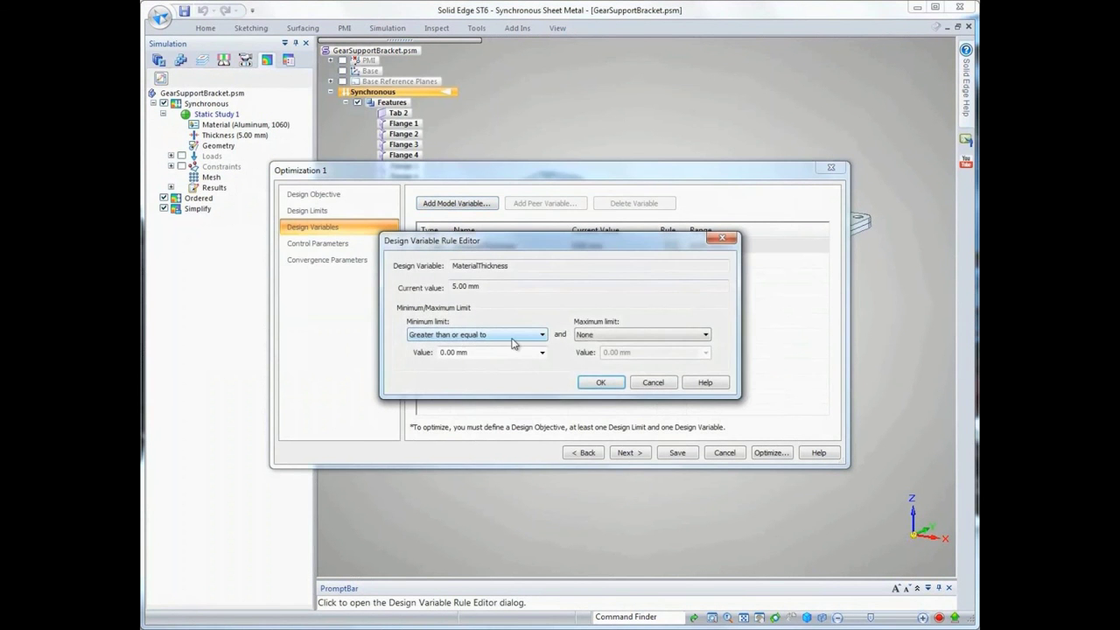
{"action": "type", "text": "1"}
{"action": "left_click", "coordinate": [665, 334]}
{"action": "left_click", "coordinate": [639, 357]}
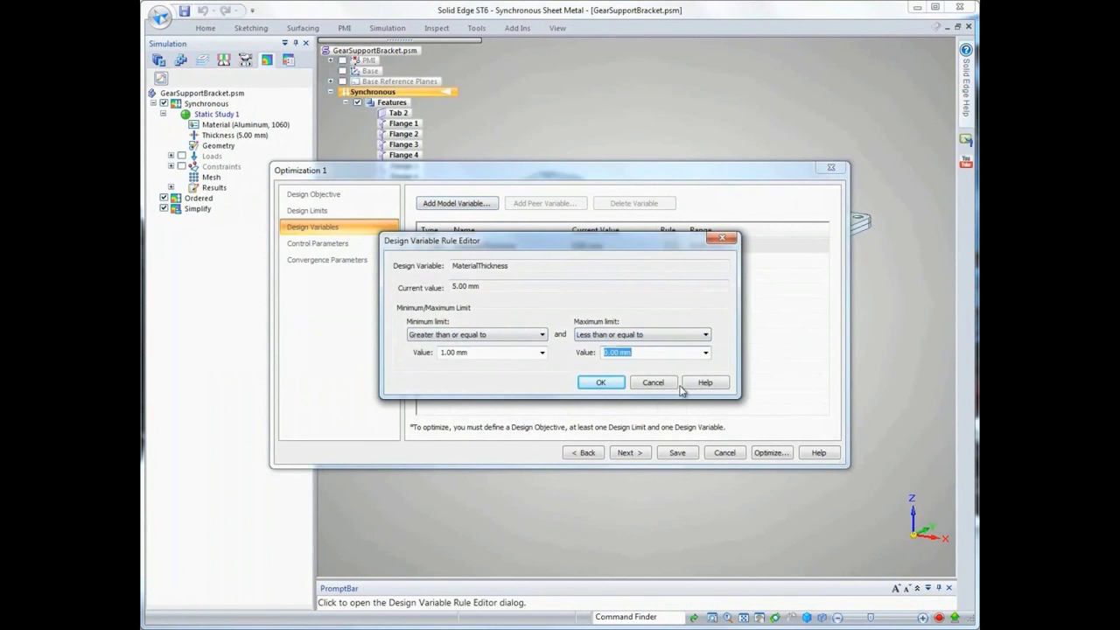
{"action": "left_click", "coordinate": [602, 384]}
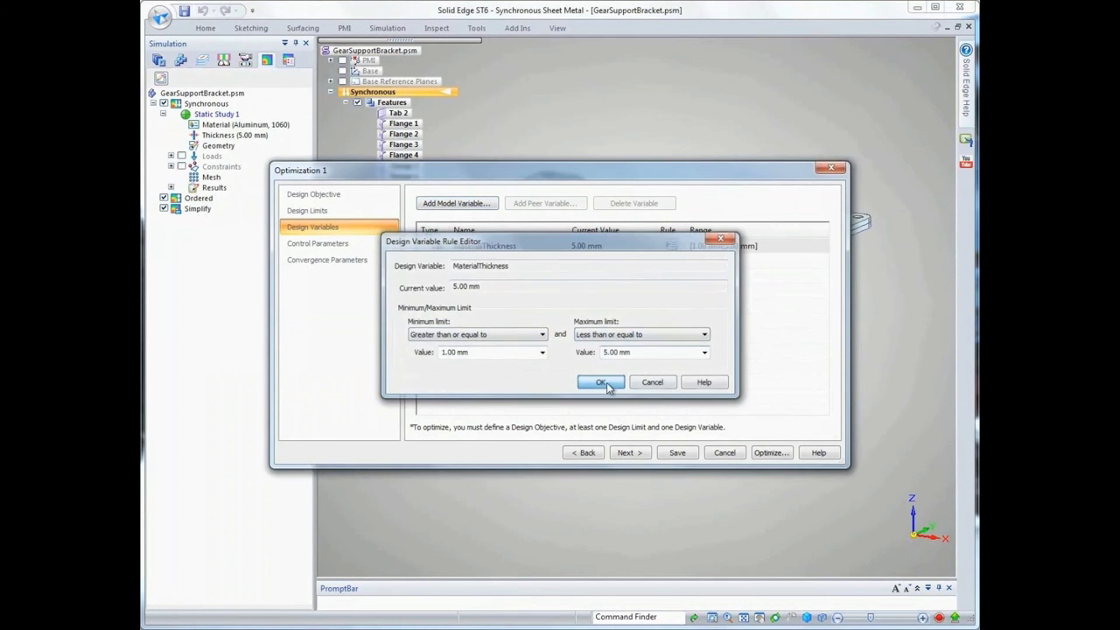
- Check the iteration control and convergence settings, then run the optimization
{"action": "left_click", "coordinate": [366, 243]}
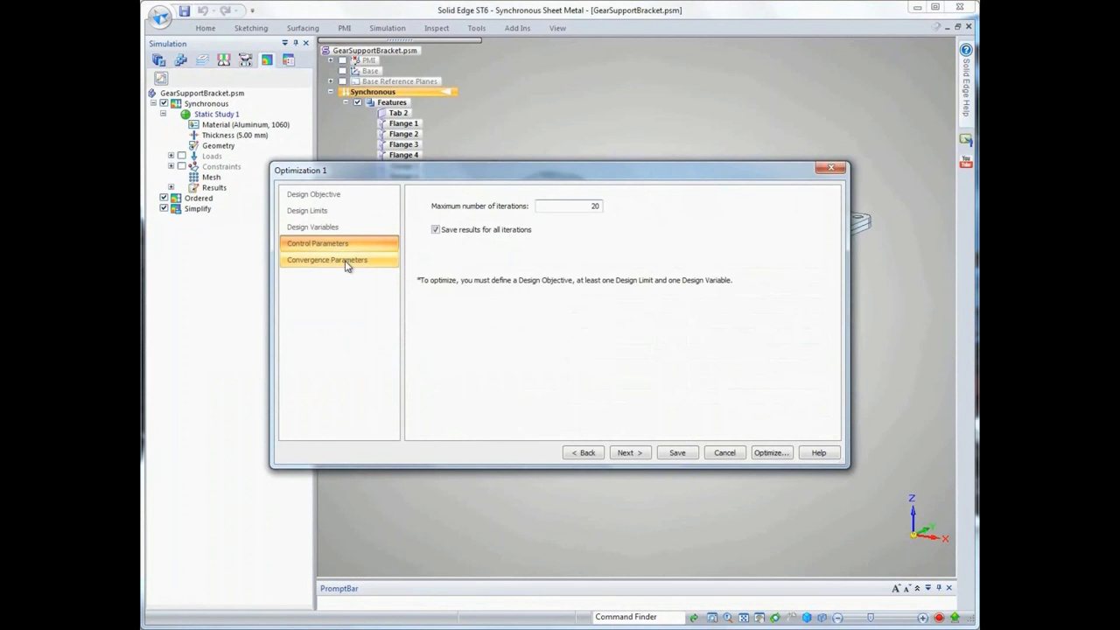
{"action": "left_click", "coordinate": [347, 263]}
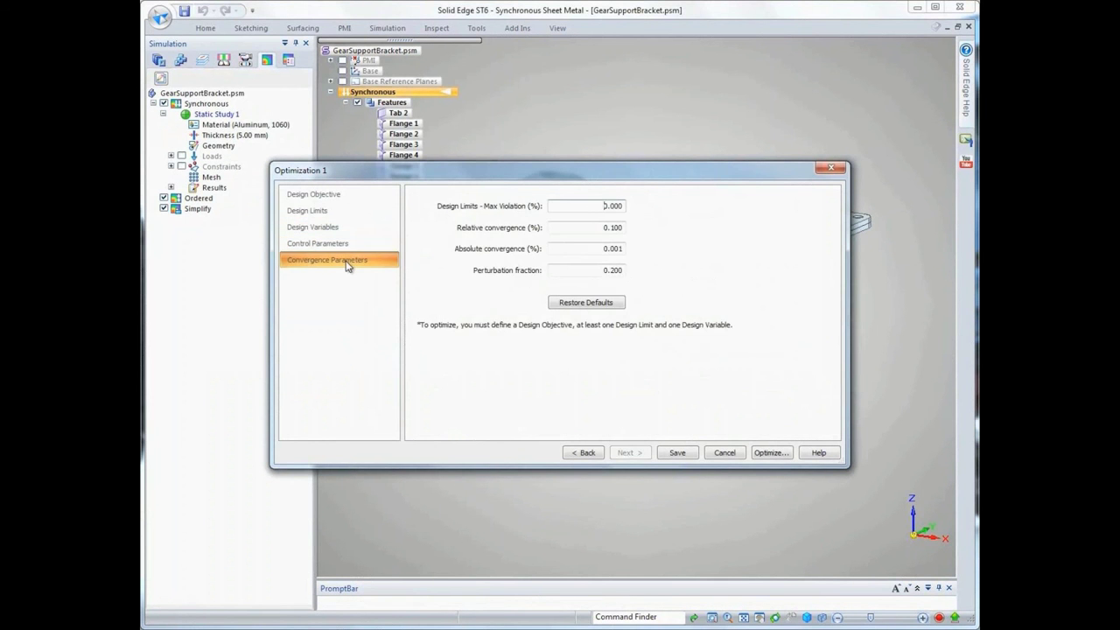
{"action": "left_click", "coordinate": [769, 453]}
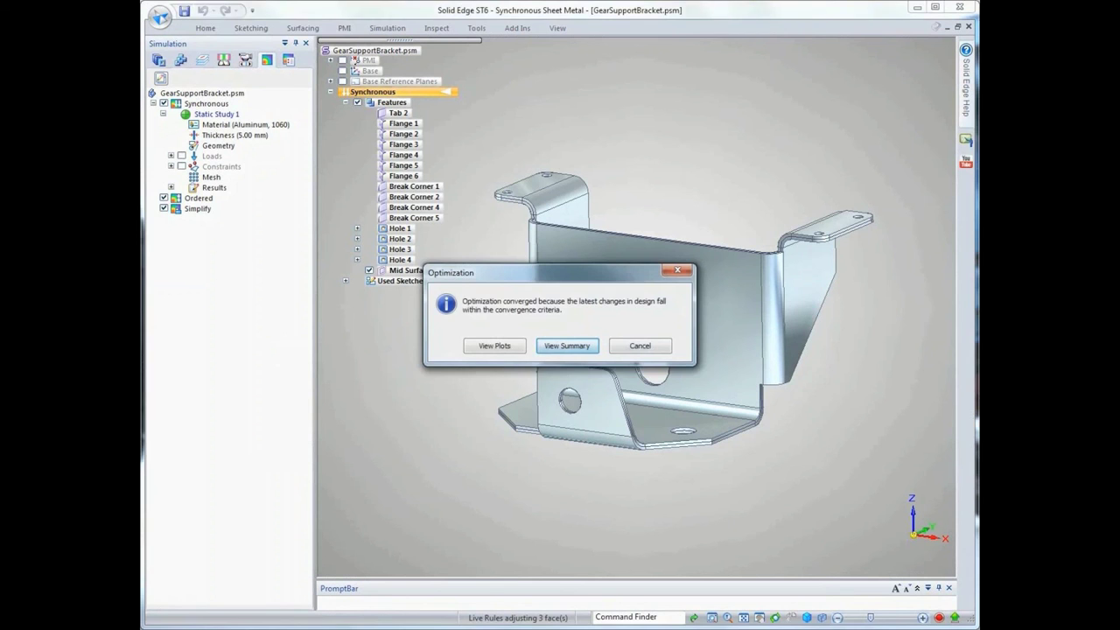
- Dismiss the convergence message, keeping the optimized 2.91 mm bracket thickness
{"action": "key", "text": "Escape"}
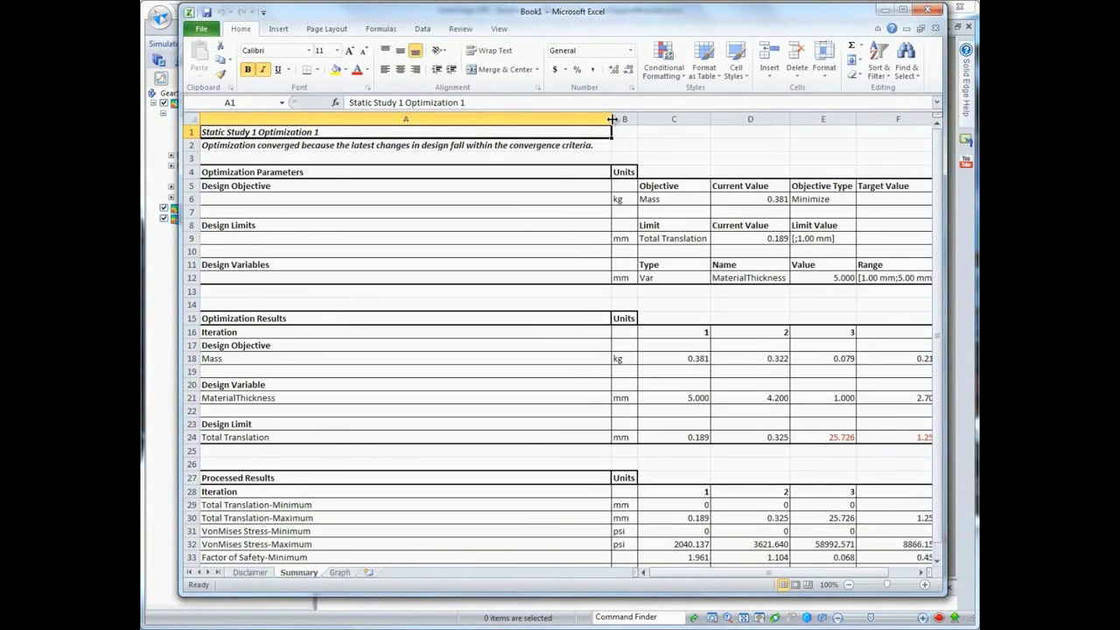
- Resize columns A, G and J to show all eight iterations on the Summary sheet
{"action": "left_click_drag", "start_coordinate": [612, 119], "coordinate": [369, 122]}
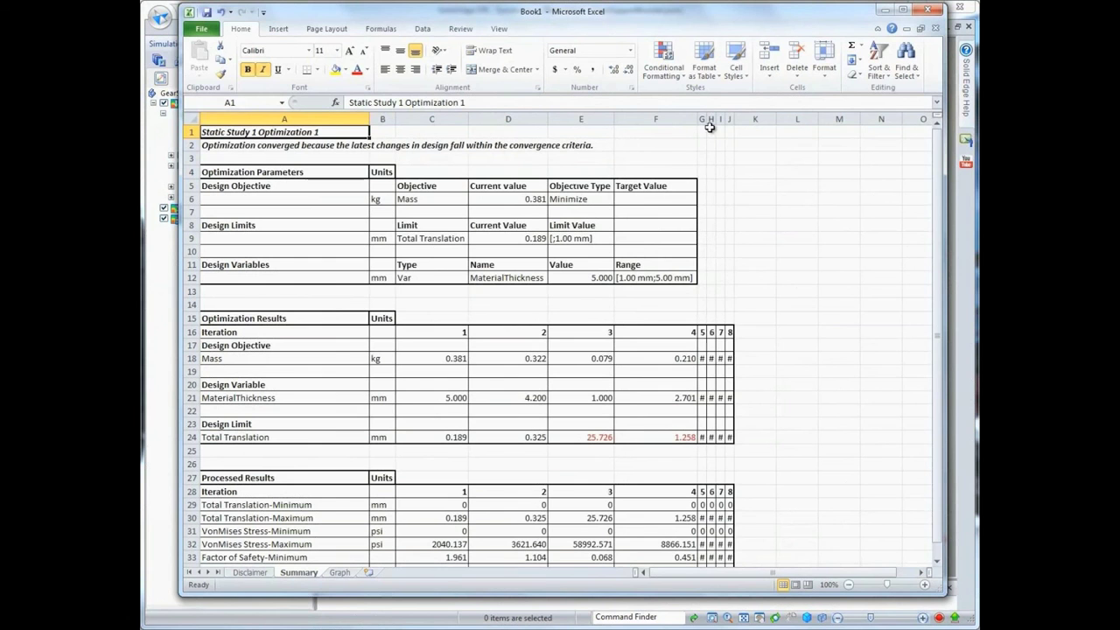
{"action": "left_click_drag", "start_coordinate": [710, 127], "coordinate": [822, 120]}
{"action": "left_click", "coordinate": [735, 119]}
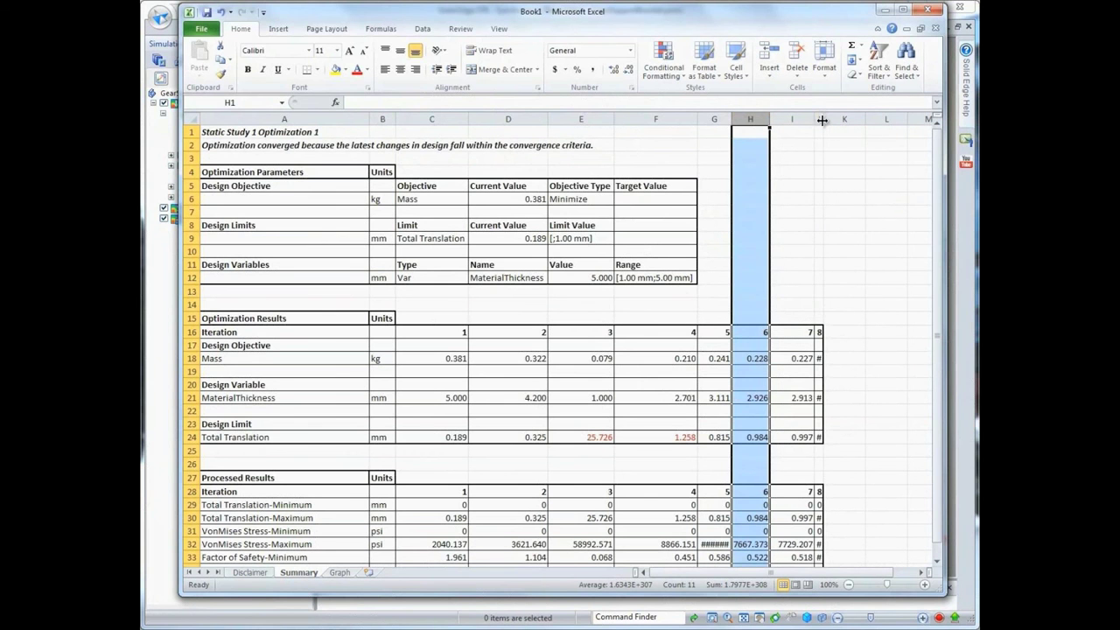
{"action": "left_click_drag", "start_coordinate": [822, 120], "coordinate": [854, 120]}
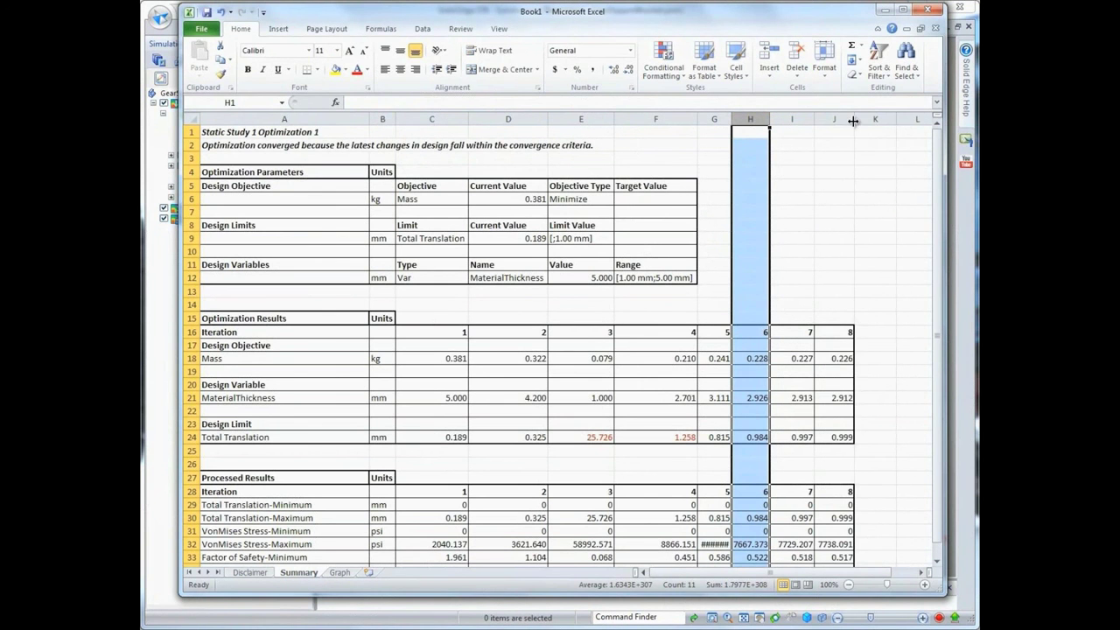
{"action": "left_click", "coordinate": [913, 172]}
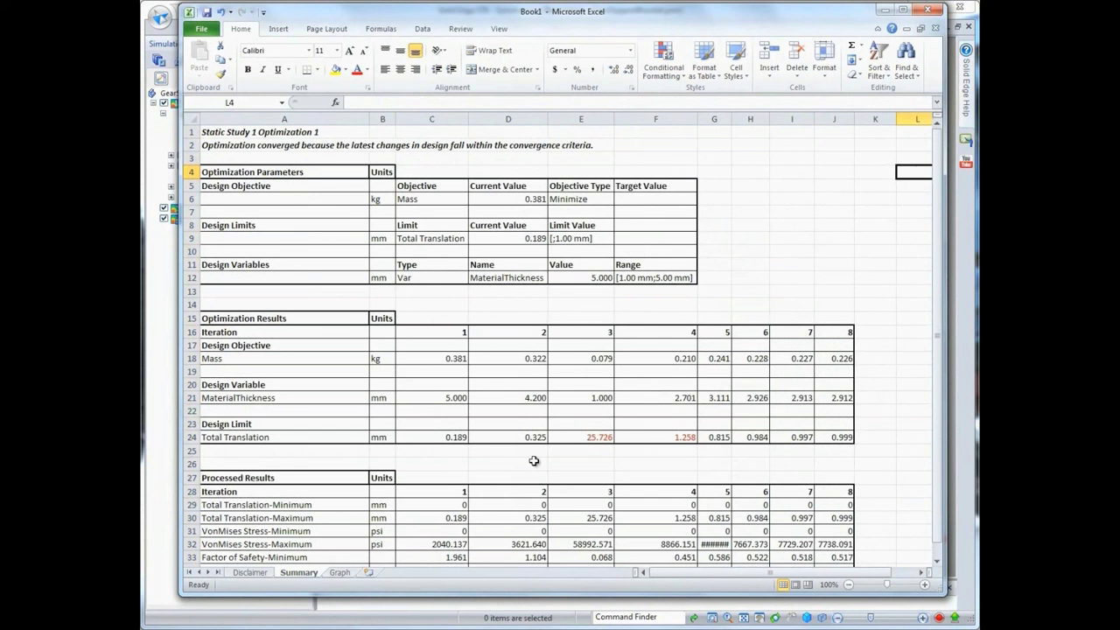
- View the Mass Vs Iteration graph, then close Excel without saving
{"action": "left_click", "coordinate": [339, 572]}
{"action": "left_click", "coordinate": [927, 10]}
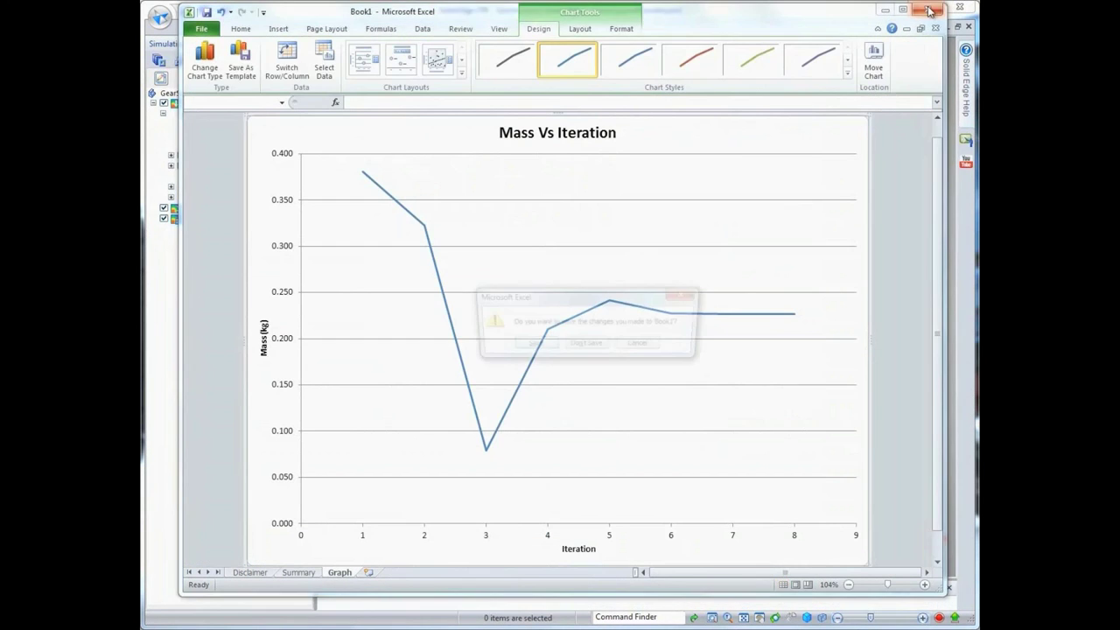
{"action": "left_click", "coordinate": [593, 350]}
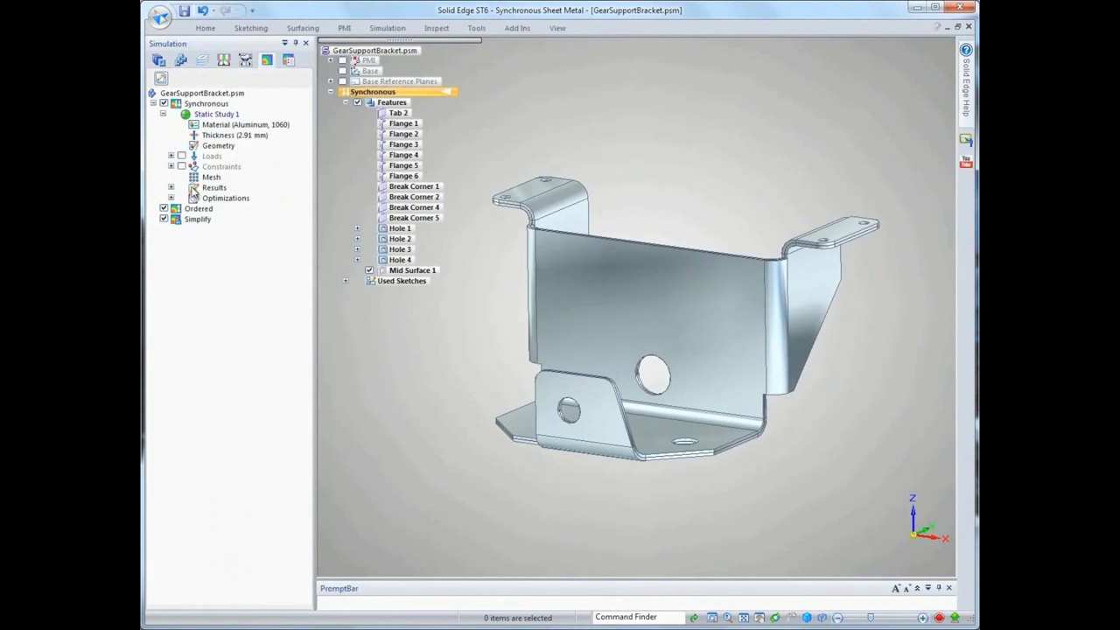
- View the Total Translation displacement plot of optimization Iteration 8, then return to the model
{"action": "left_click", "coordinate": [171, 198]}
{"action": "left_click", "coordinate": [179, 208]}
{"action": "left_click", "coordinate": [187, 219]}
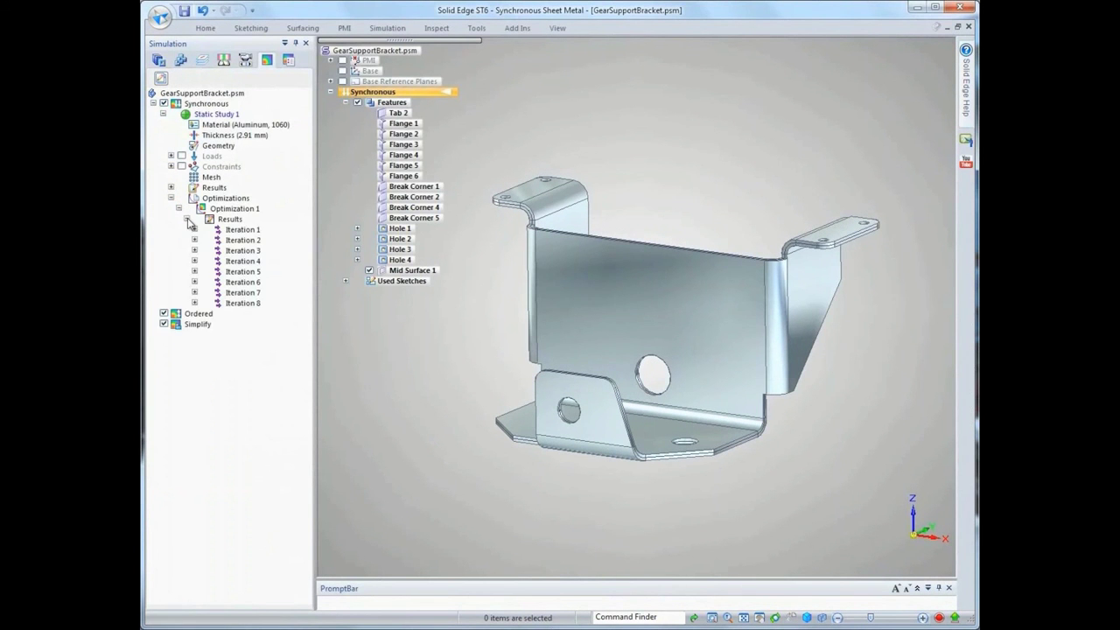
{"action": "left_click", "coordinate": [195, 303]}
{"action": "left_click", "coordinate": [202, 313]}
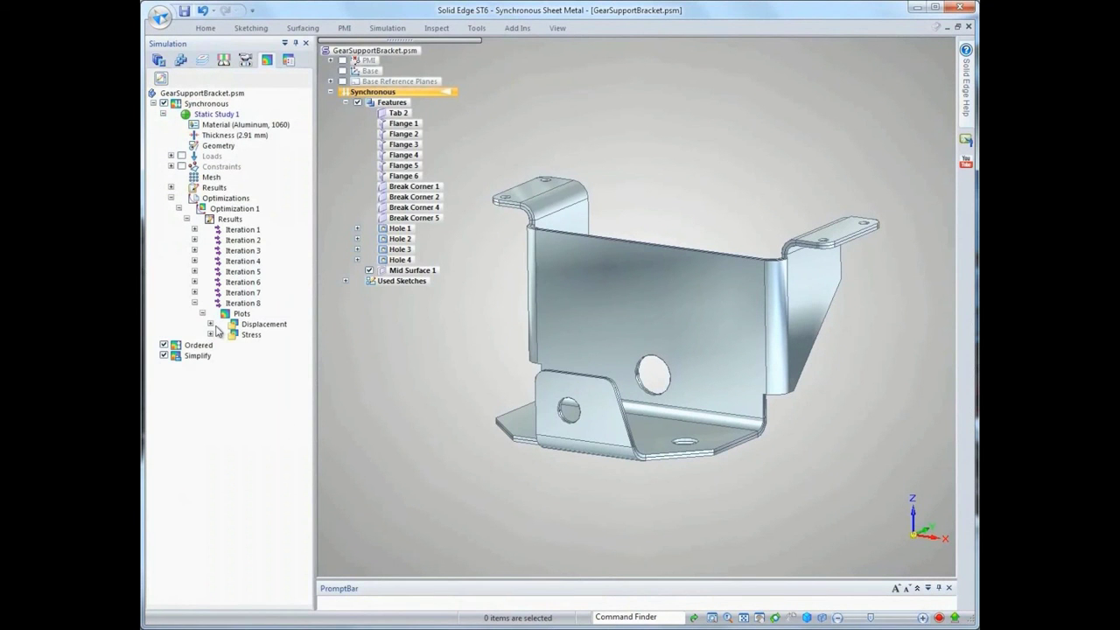
{"action": "left_click", "coordinate": [211, 324]}
{"action": "right_click", "coordinate": [261, 335]}
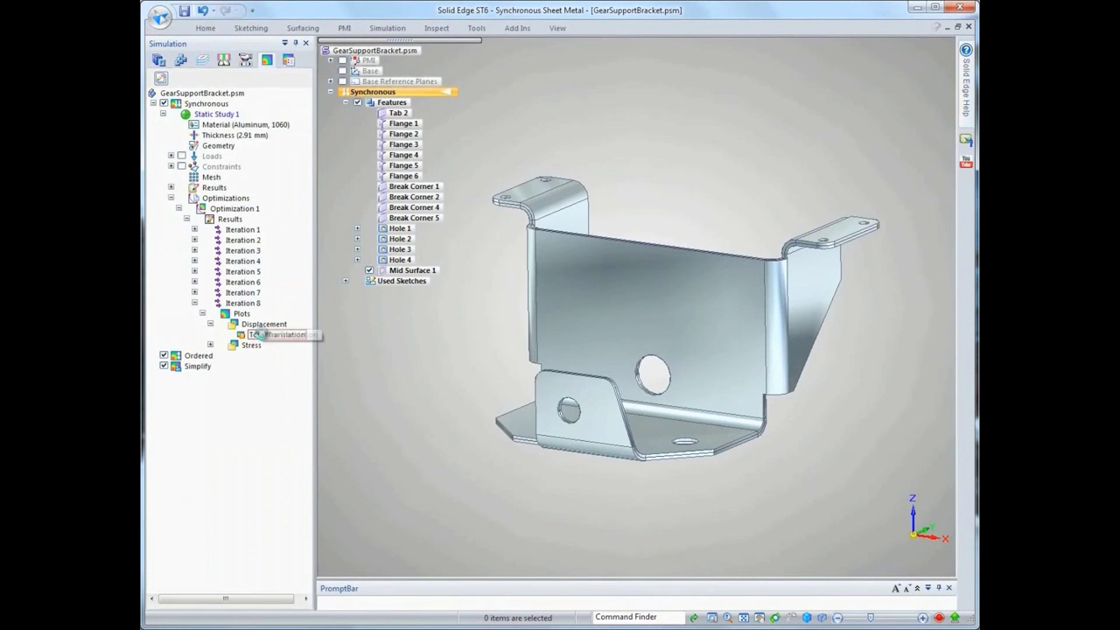
{"action": "left_click", "coordinate": [291, 344]}
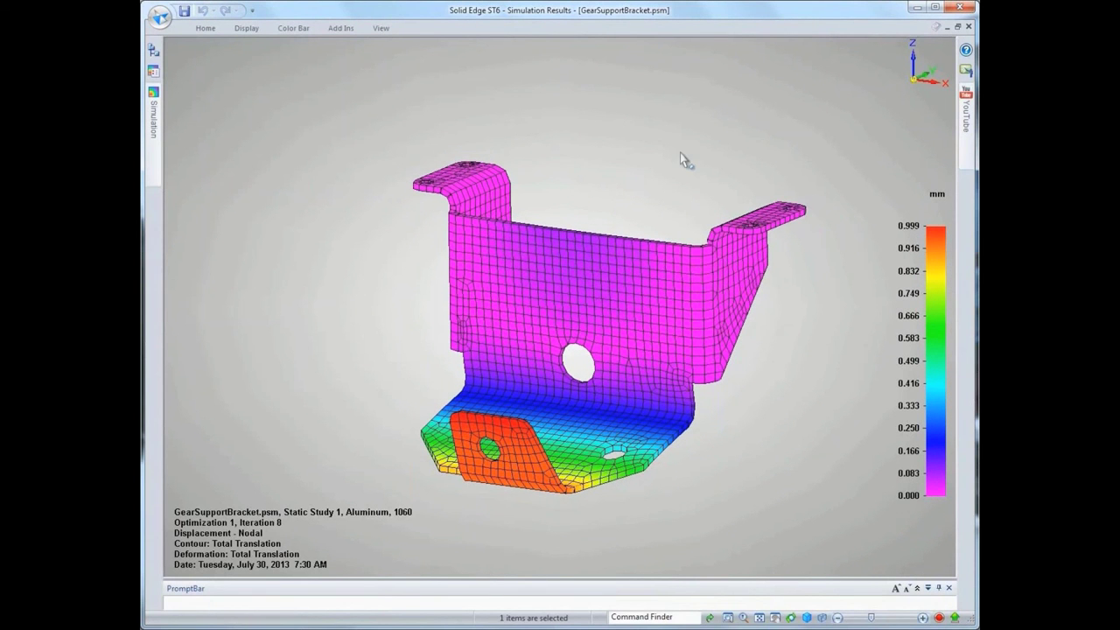
{"action": "right_click", "coordinate": [639, 149]}
{"action": "left_click", "coordinate": [600, 100]}
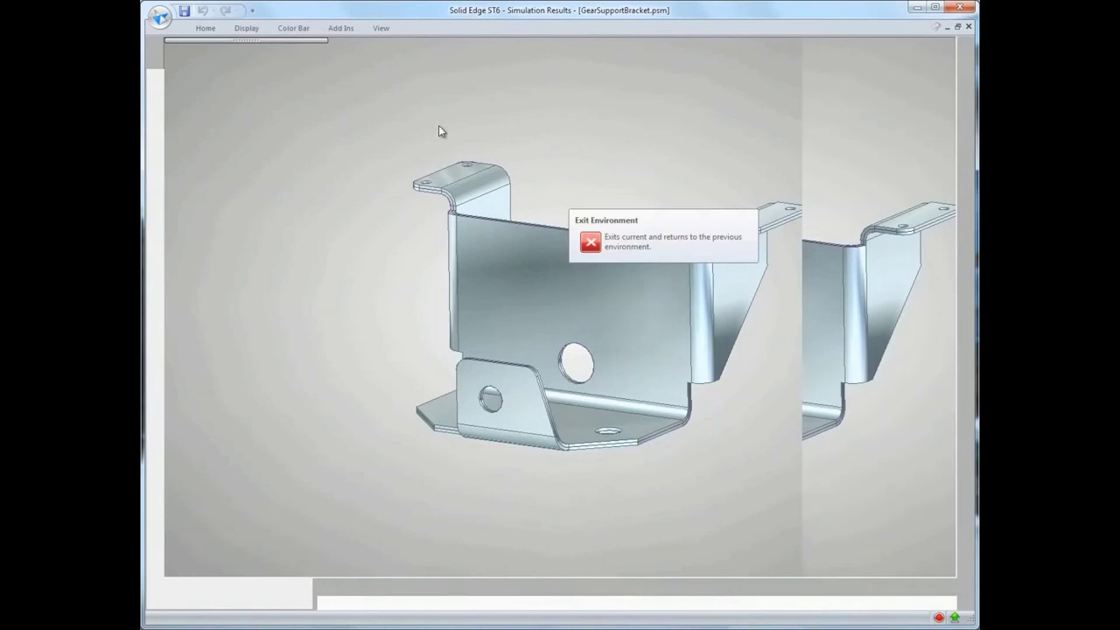
- View Iteration 4's Total Translation plot (1.258 mm), then reselect Iteration 8 at 2.91 mm thickness
{"action": "left_click", "coordinate": [194, 261]}
{"action": "left_click", "coordinate": [202, 272]}
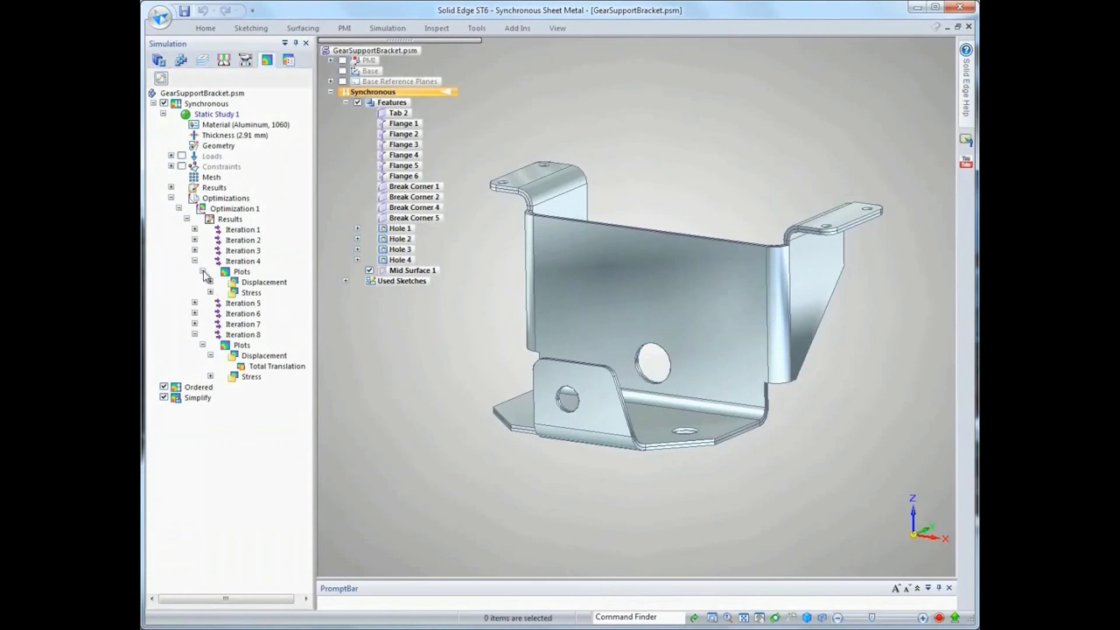
{"action": "left_click", "coordinate": [210, 282]}
{"action": "left_click", "coordinate": [236, 262]}
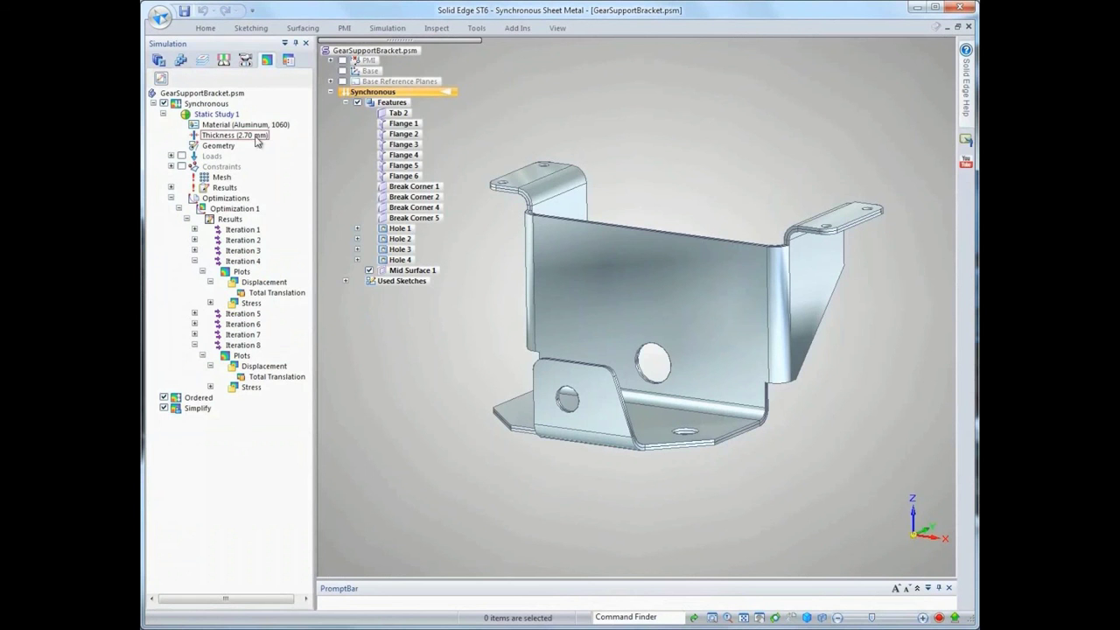
{"action": "right_click", "coordinate": [275, 296]}
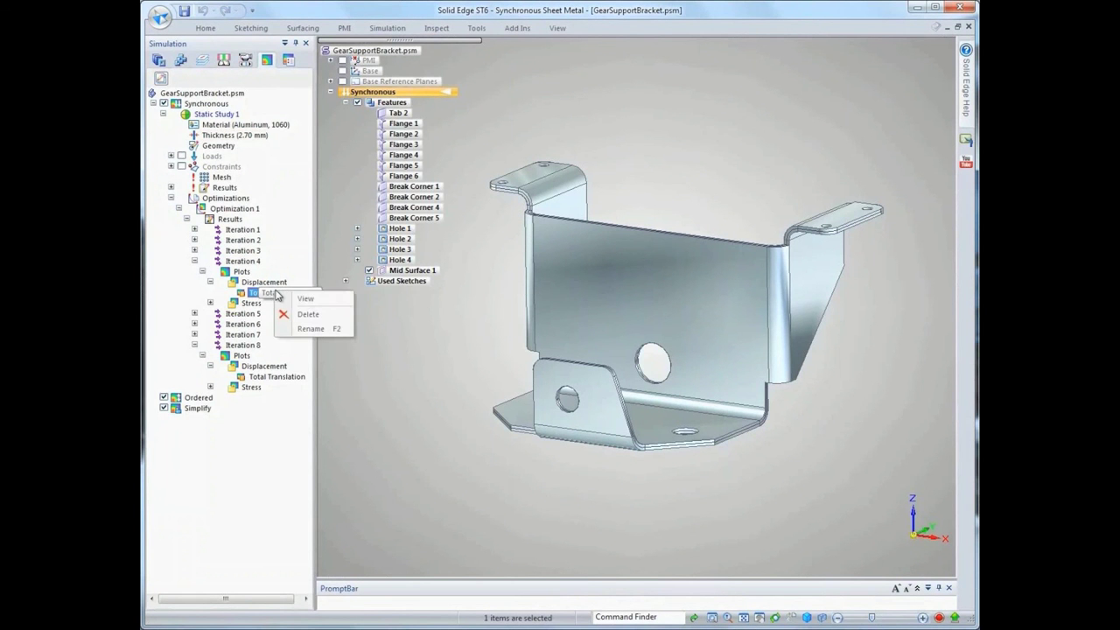
{"action": "left_click", "coordinate": [305, 298]}
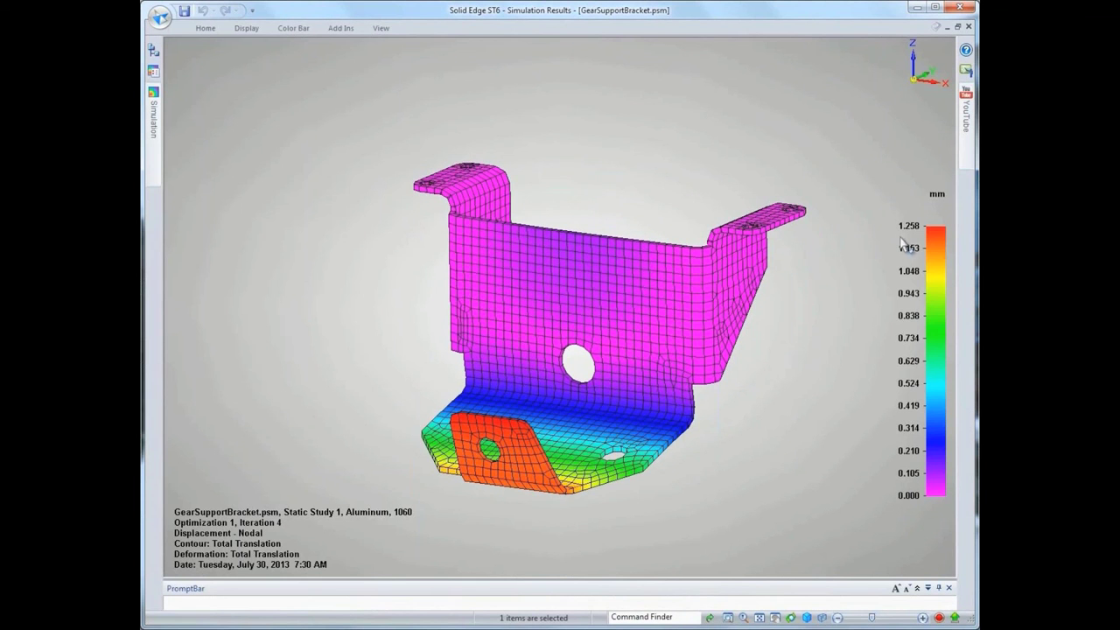
{"action": "right_click", "coordinate": [614, 154]}
{"action": "left_click", "coordinate": [576, 115]}
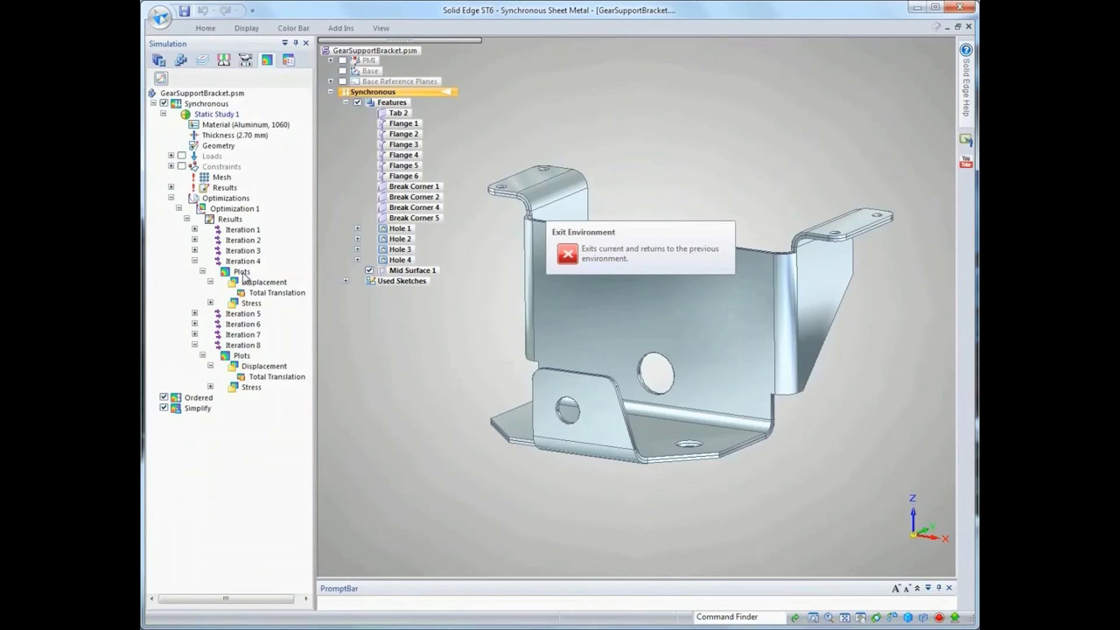
{"action": "left_click", "coordinate": [238, 304]}
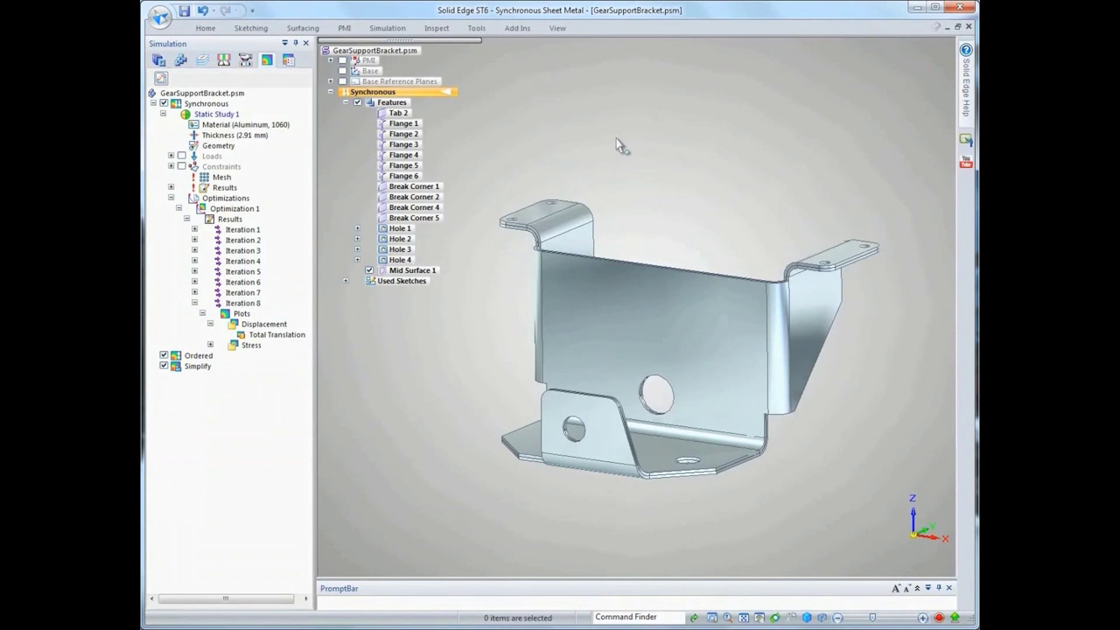
- In the Material Table, apply 10 gage sheet metal to the bracket, making it 3.58 mm thick
{"action": "right_click", "coordinate": [701, 137]}
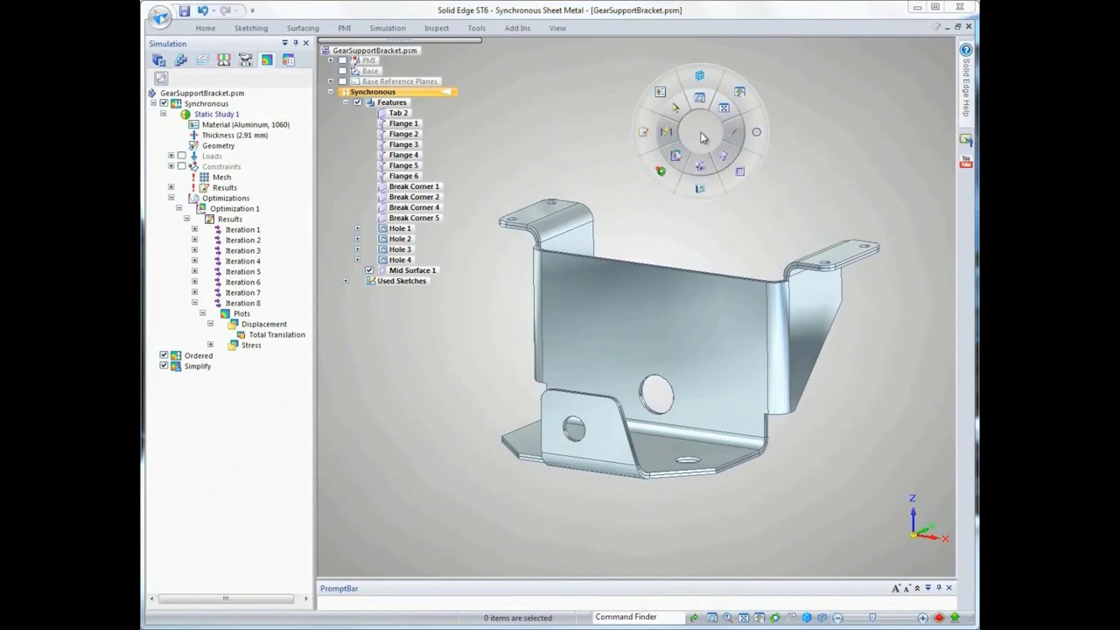
{"action": "left_click", "coordinate": [664, 88]}
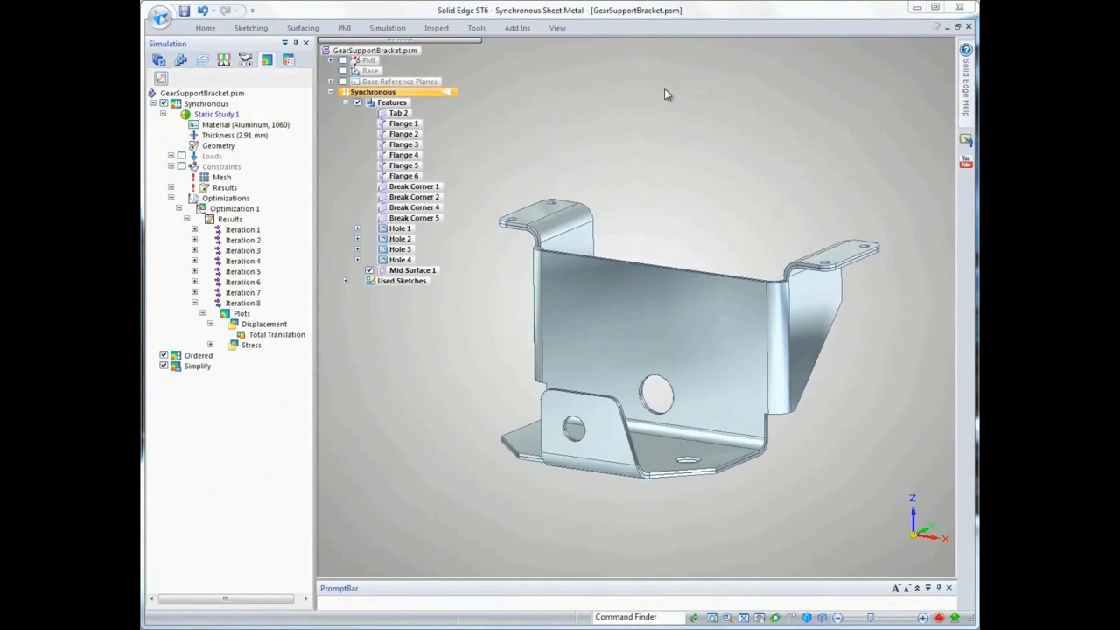
{"action": "left_click", "coordinate": [459, 140]}
{"action": "left_click", "coordinate": [680, 225]}
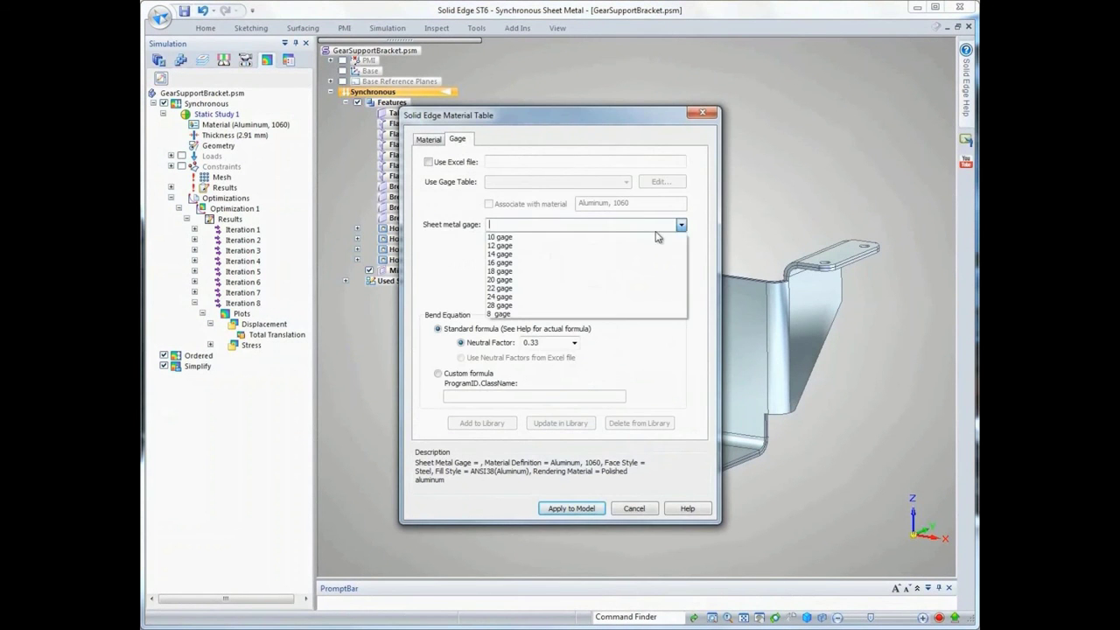
{"action": "left_click", "coordinate": [525, 245]}
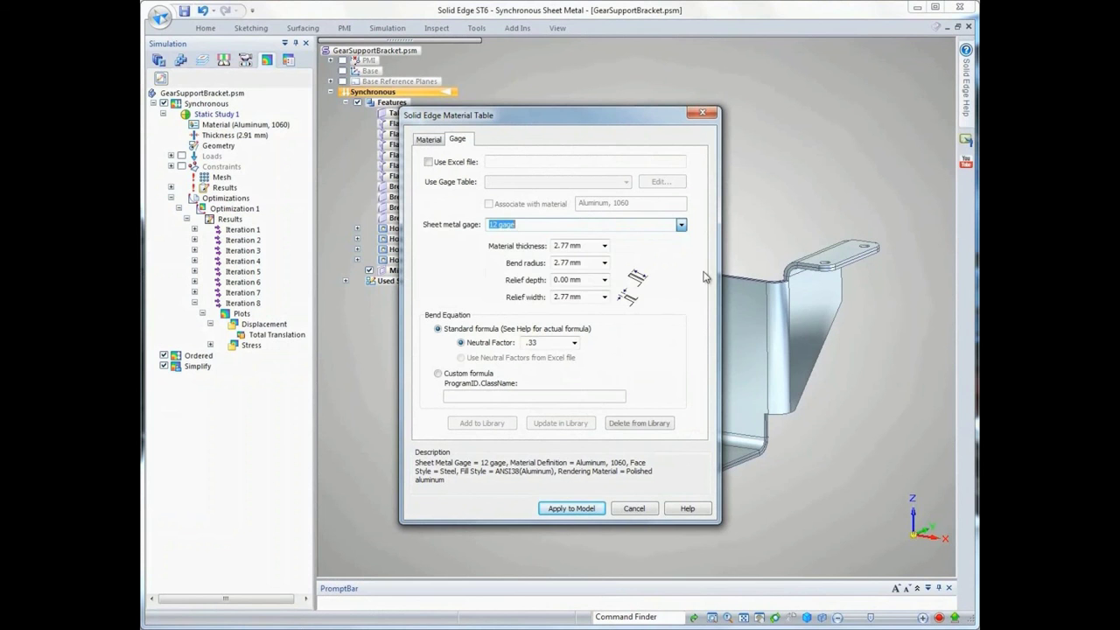
{"action": "left_click", "coordinate": [680, 224]}
{"action": "left_click", "coordinate": [525, 235]}
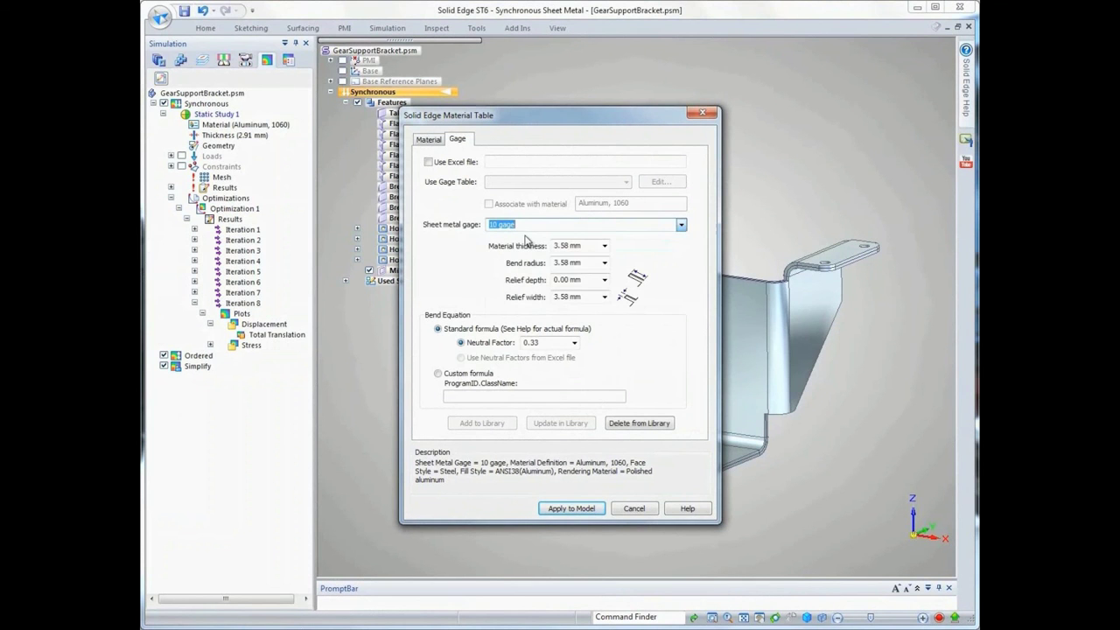
{"action": "left_click", "coordinate": [579, 509]}
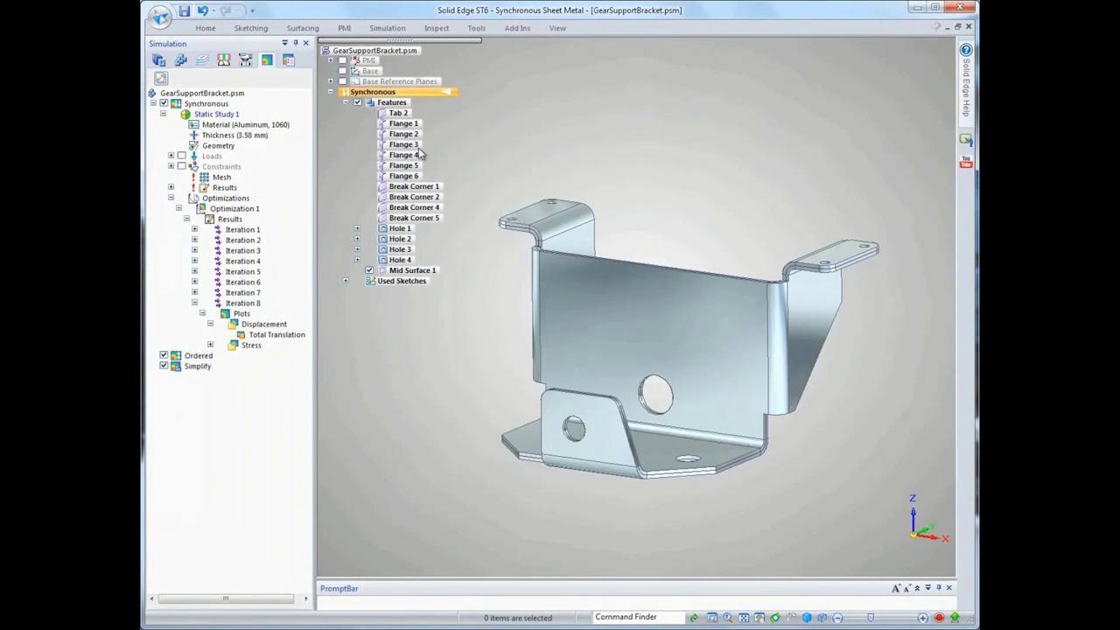
{"action": "left_click", "coordinate": [295, 44]}
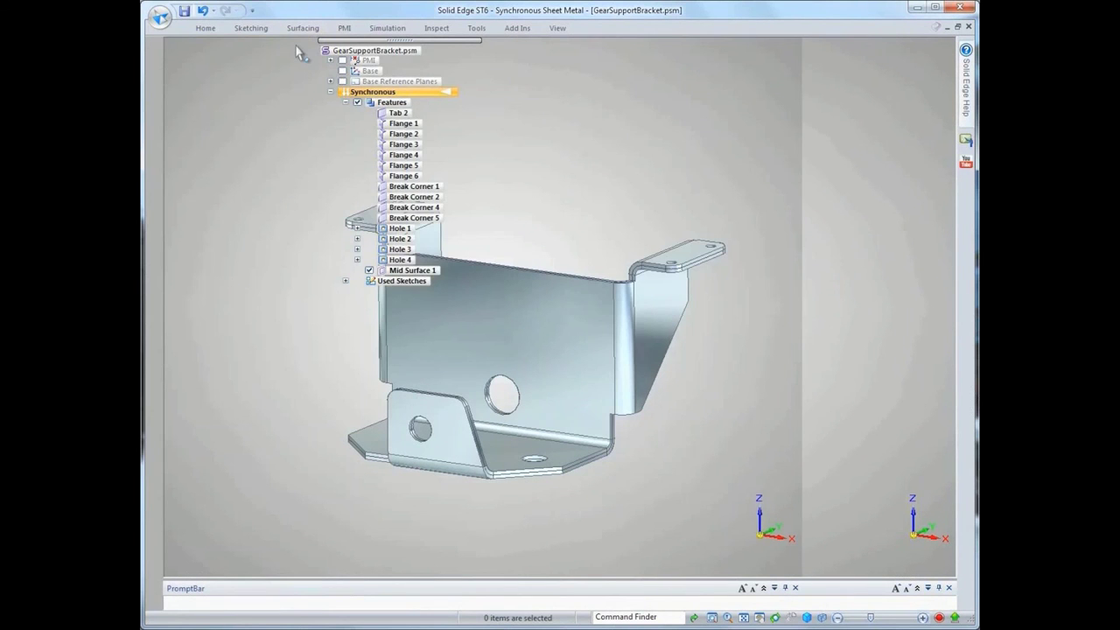
- Re-mesh the bracket with a 3.80 mm mesh size, keeping the mesh shown on close
{"action": "right_click_drag", "start_coordinate": [617, 111], "coordinate": [672, 98]}
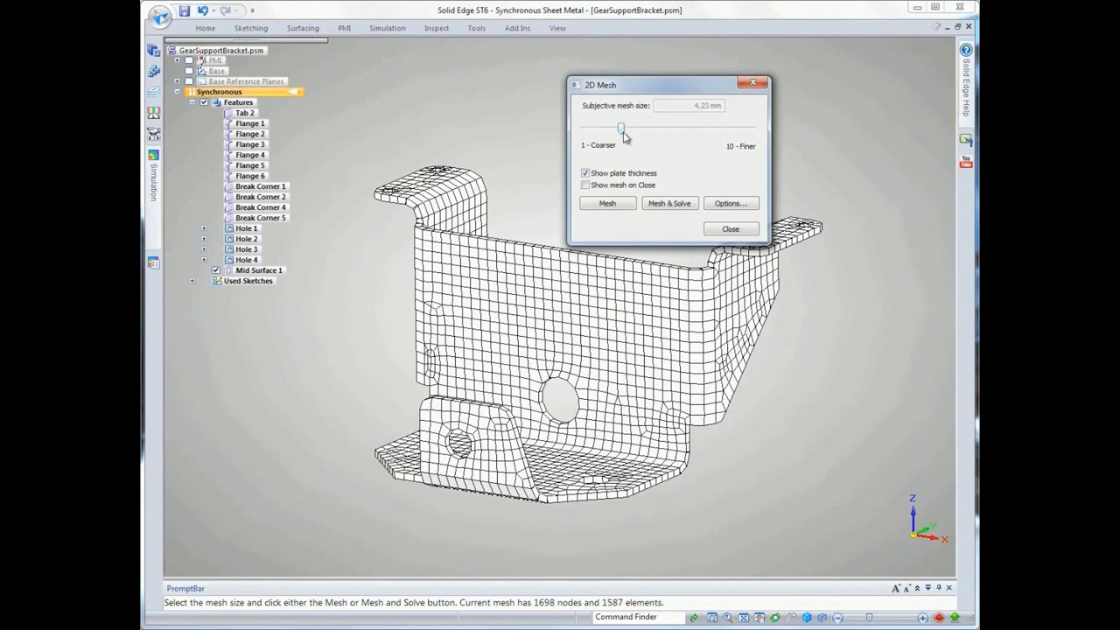
{"action": "left_click_drag", "start_coordinate": [622, 130], "coordinate": [641, 129]}
{"action": "left_click", "coordinate": [610, 185]}
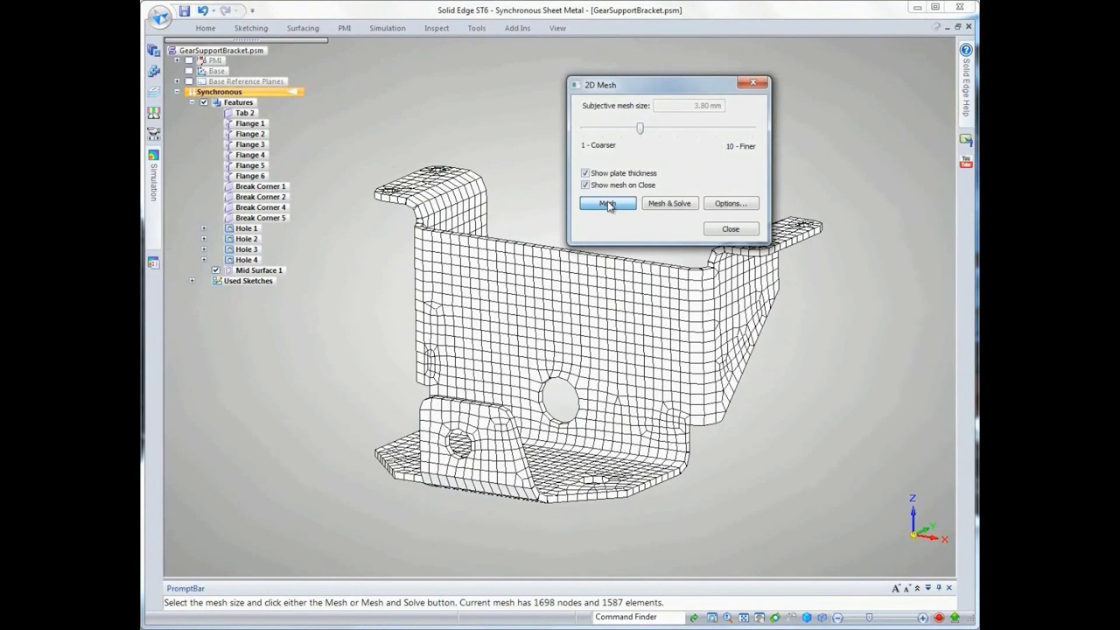
{"action": "left_click", "coordinate": [607, 204]}
{"action": "left_click", "coordinate": [730, 228]}
{"action": "middle_click_drag", "start_coordinate": [665, 262], "coordinate": [687, 141]}
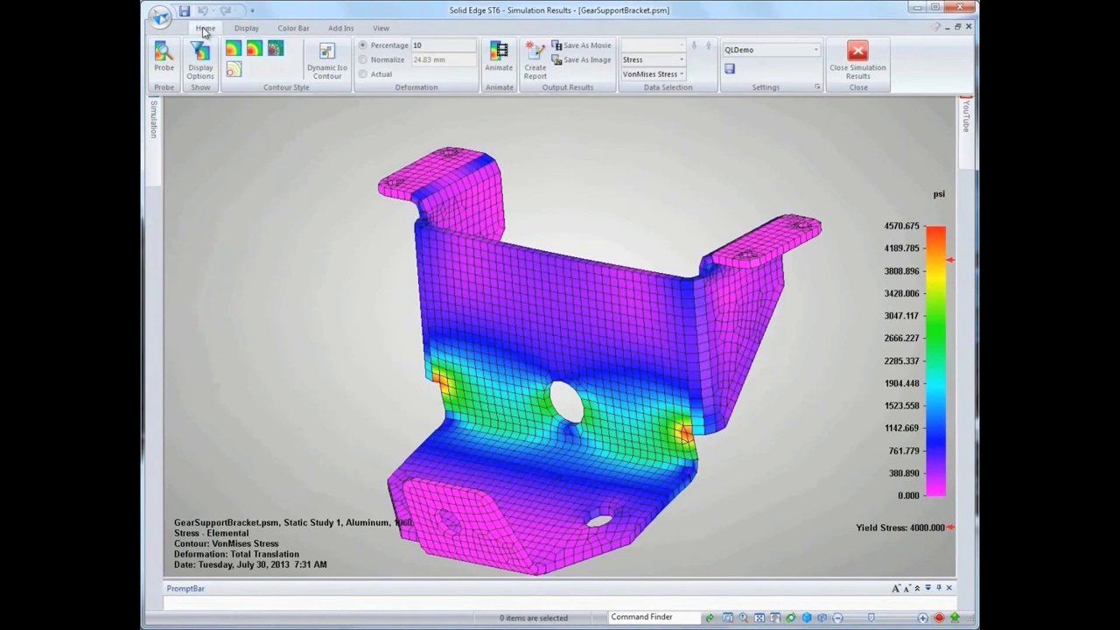
- View the displacement results (0.538 mm maximum) and exit the simulation results
{"action": "left_click", "coordinate": [680, 61]}
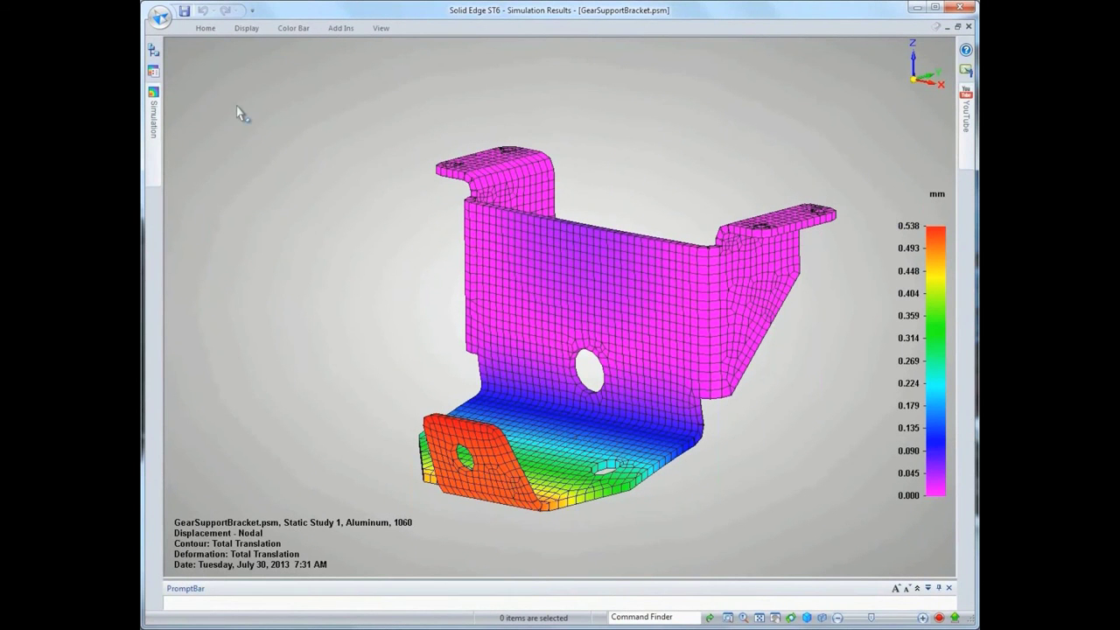
{"action": "right_click", "coordinate": [728, 182]}
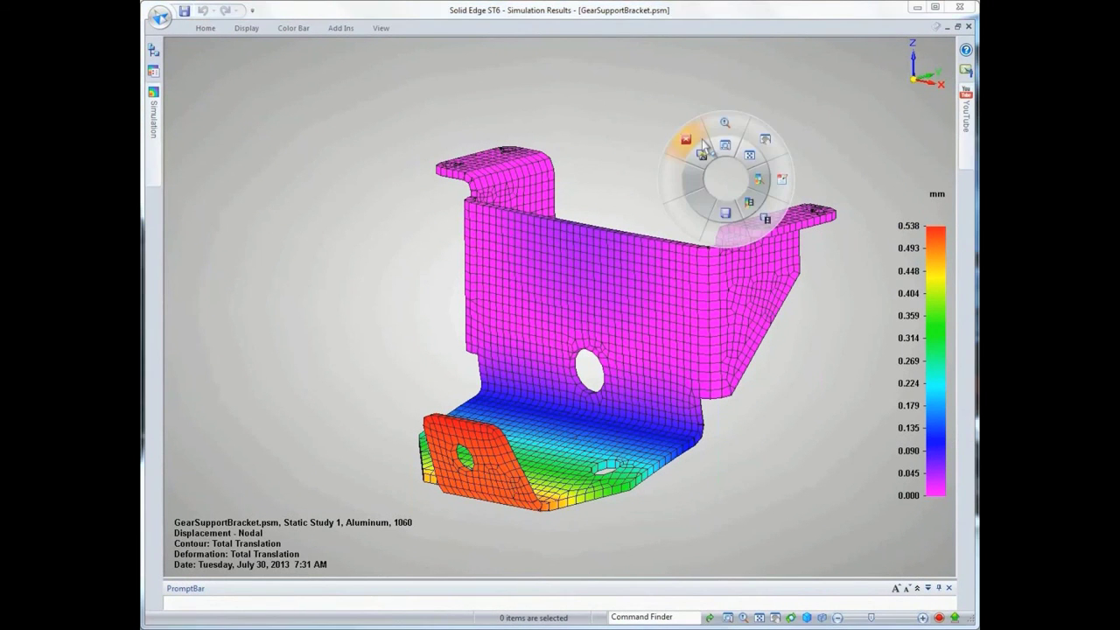
{"action": "left_click", "coordinate": [702, 145]}
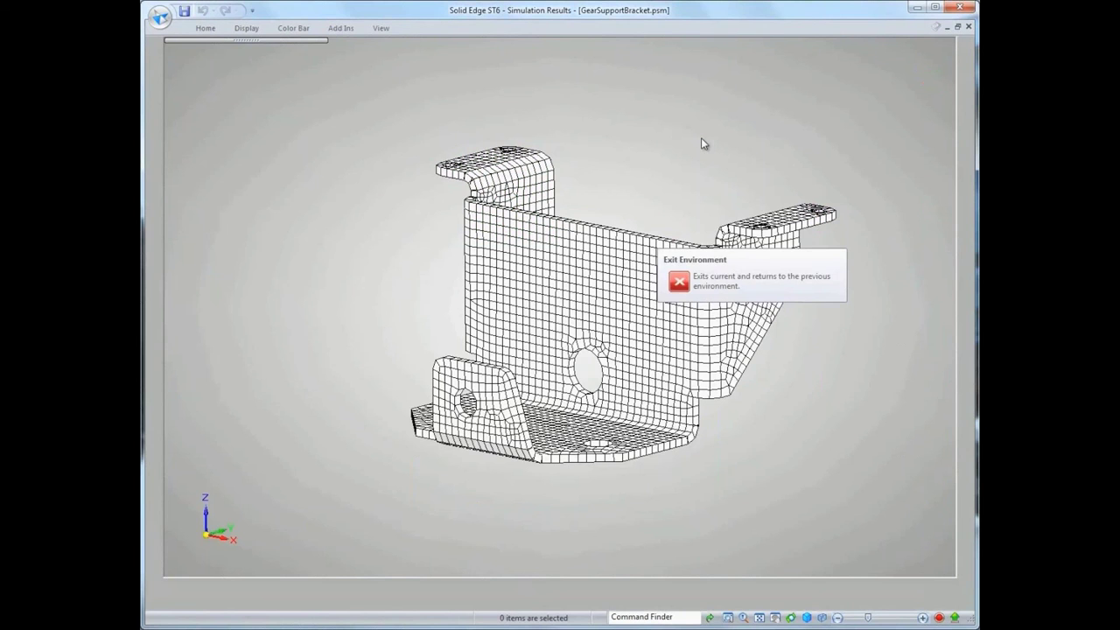